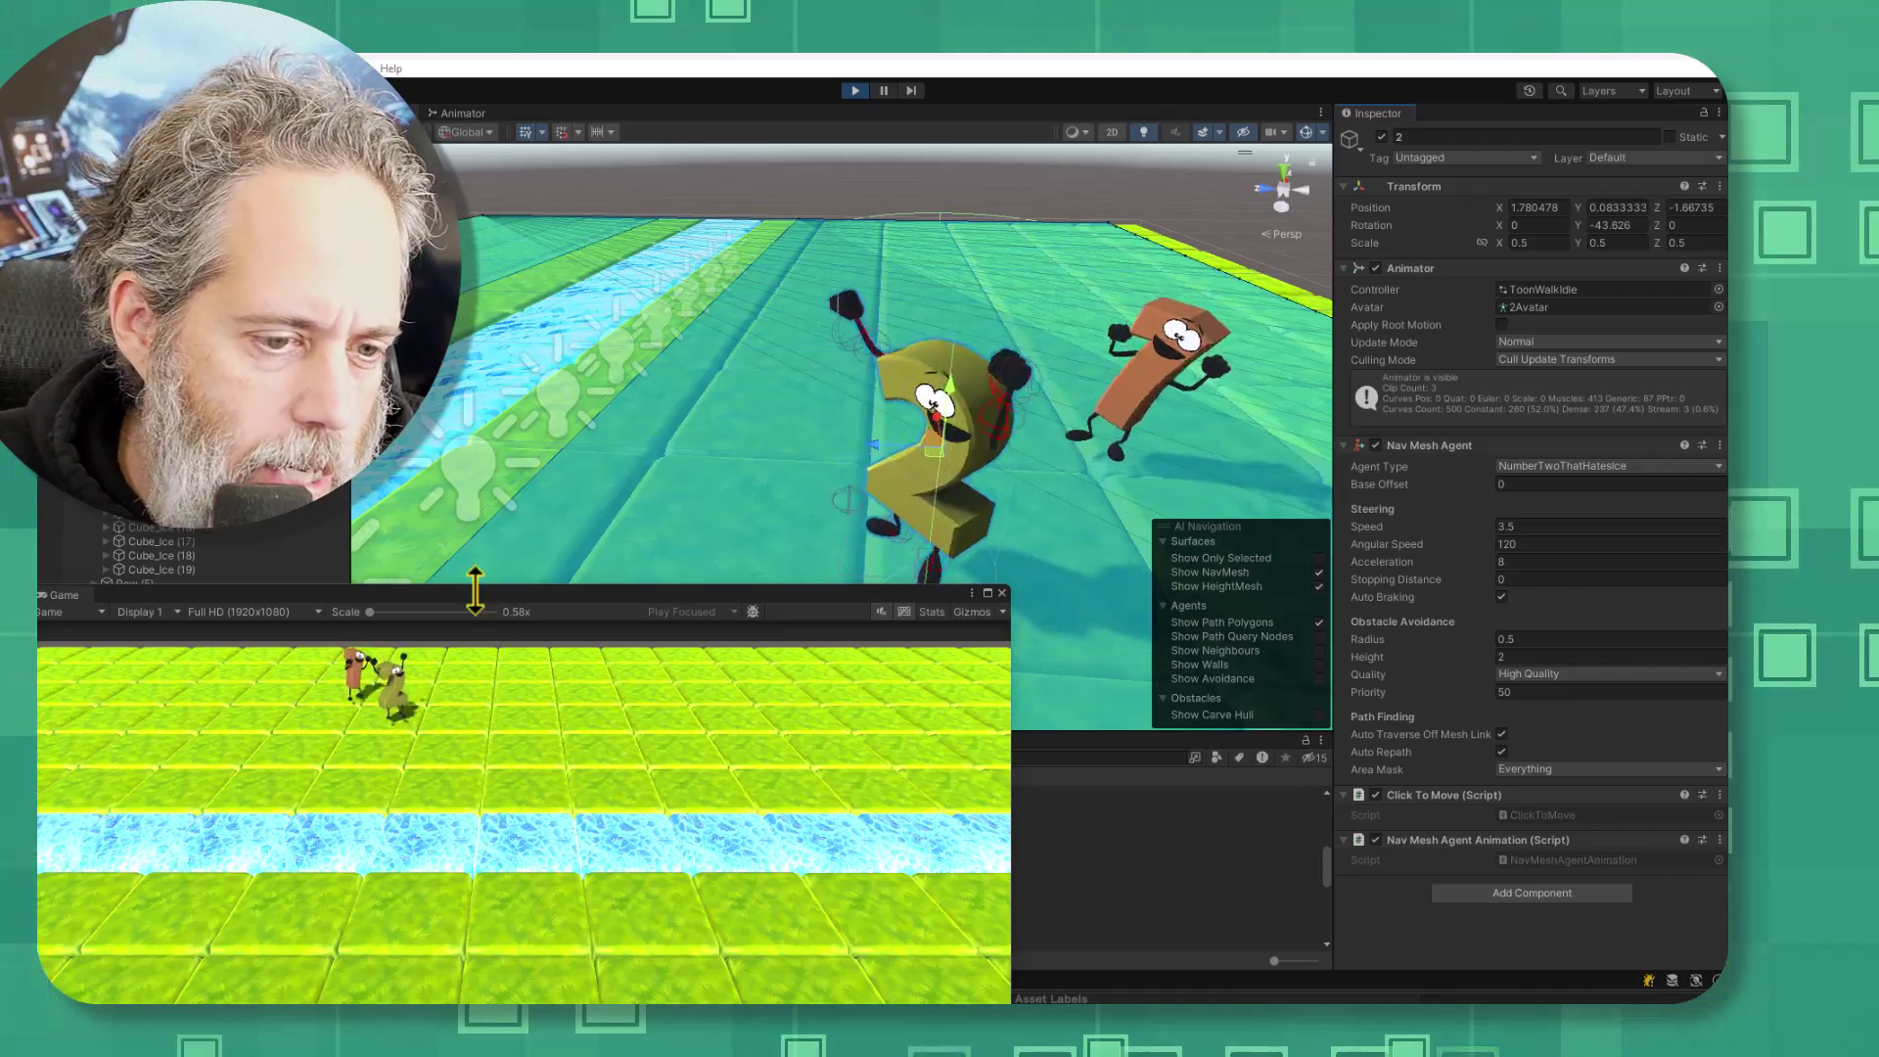
# Float the Game view larger and walk both characters to six spots on the grass
pyautogui.moveTo(467, 595); pyautogui.dragTo(989, 177)
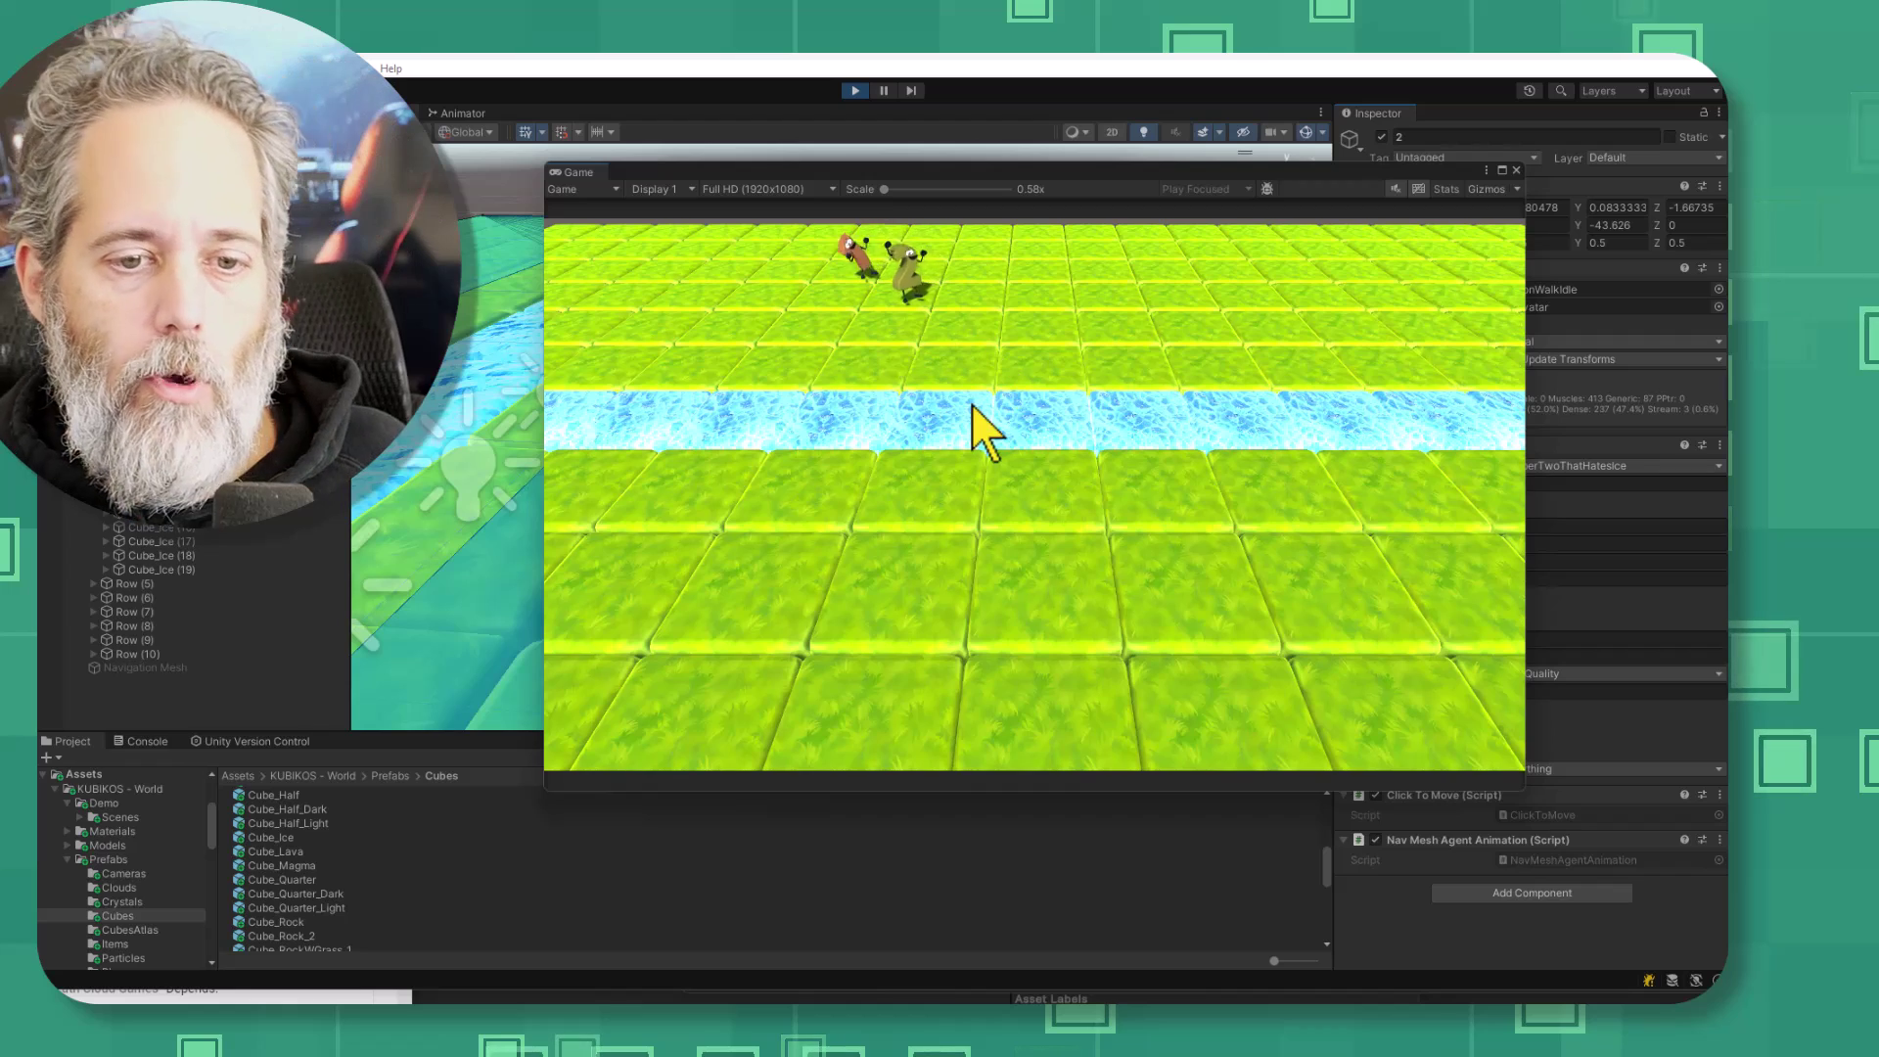
pyautogui.click(943, 556)
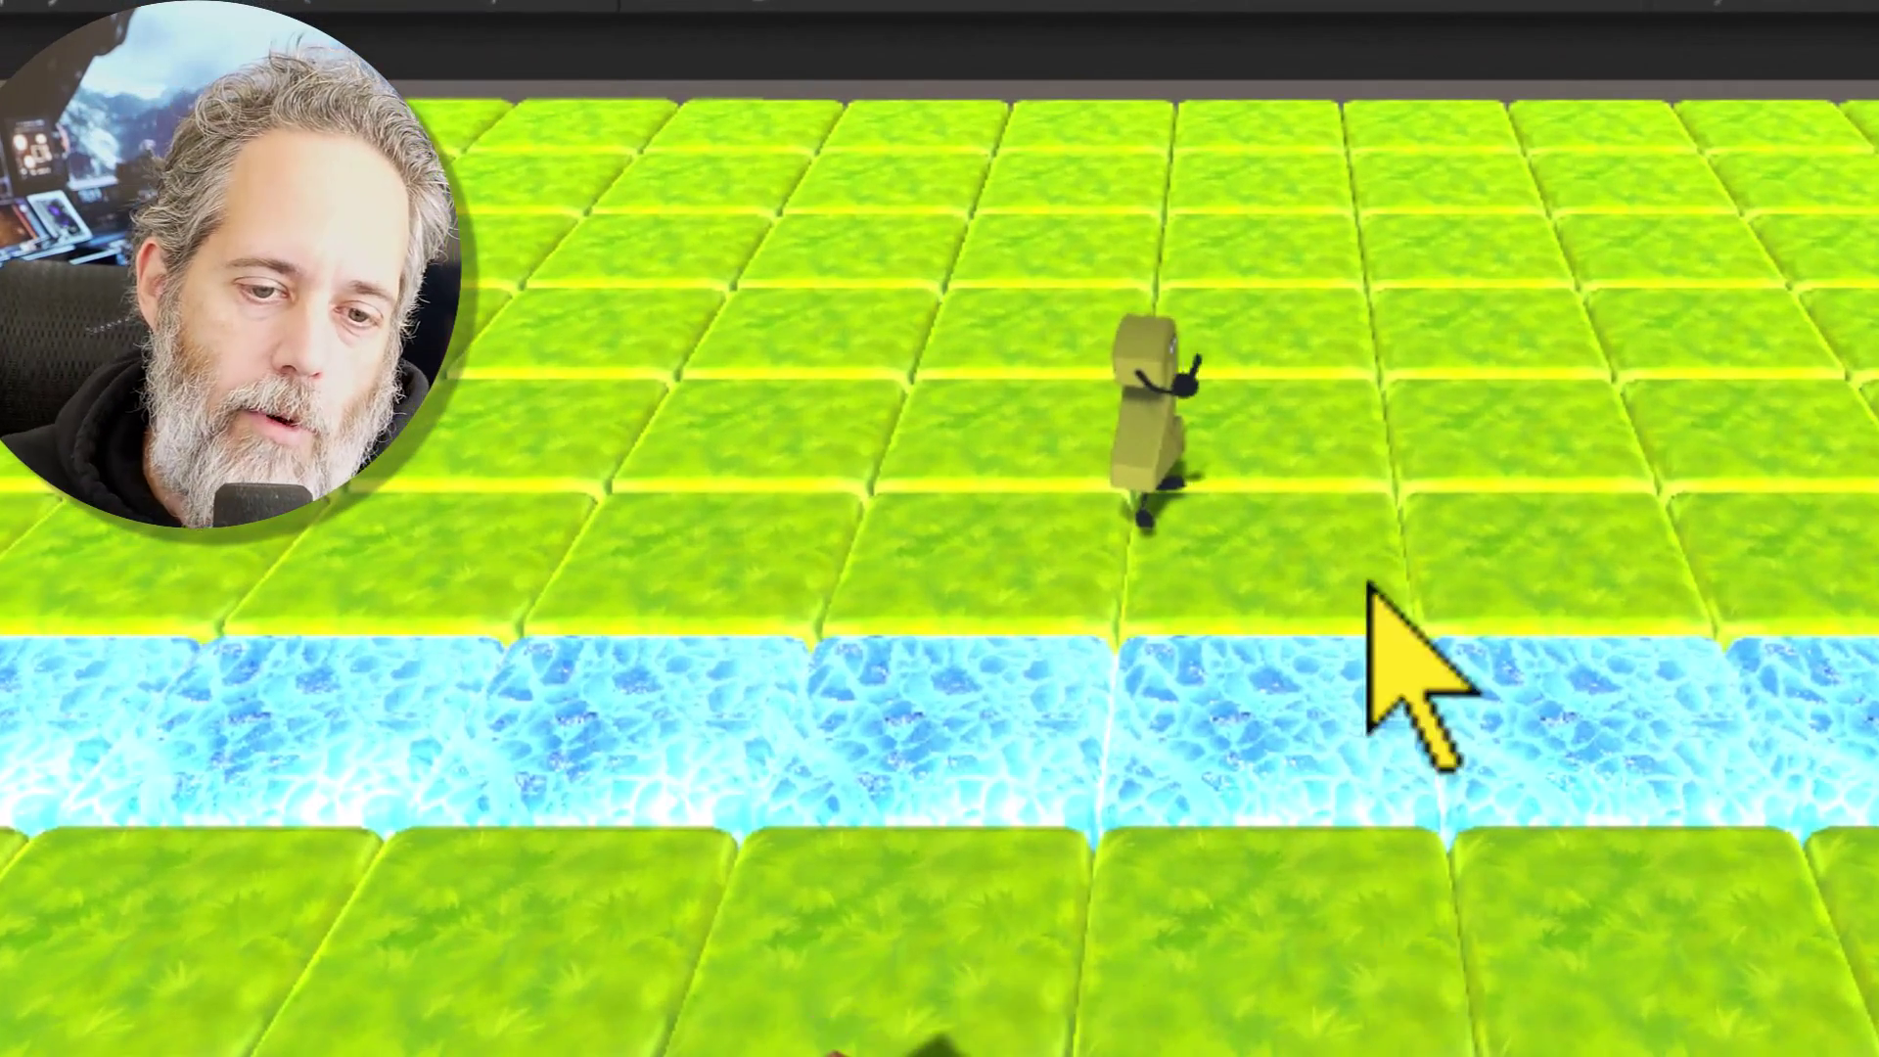
pyautogui.click(1608, 398)
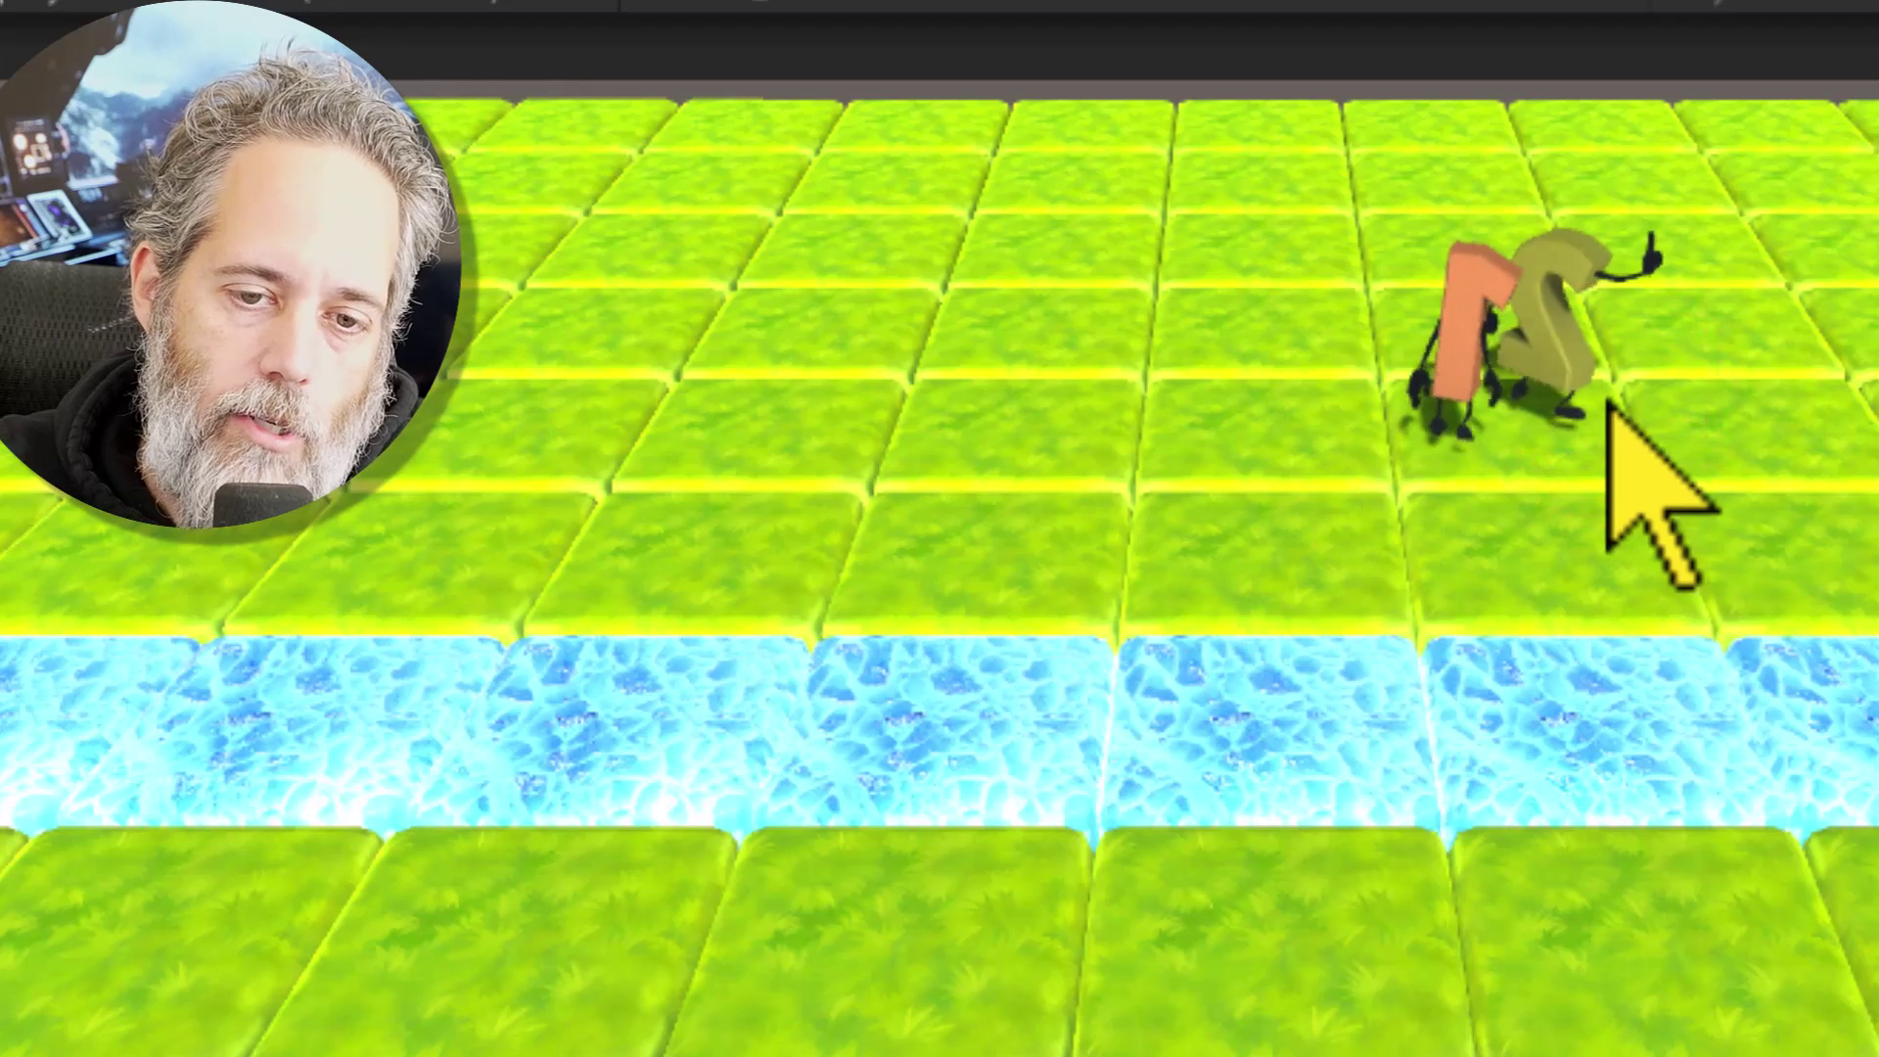
pyautogui.click(899, 350)
pyautogui.click(589, 333)
pyautogui.click(1512, 337)
pyautogui.click(944, 1052)
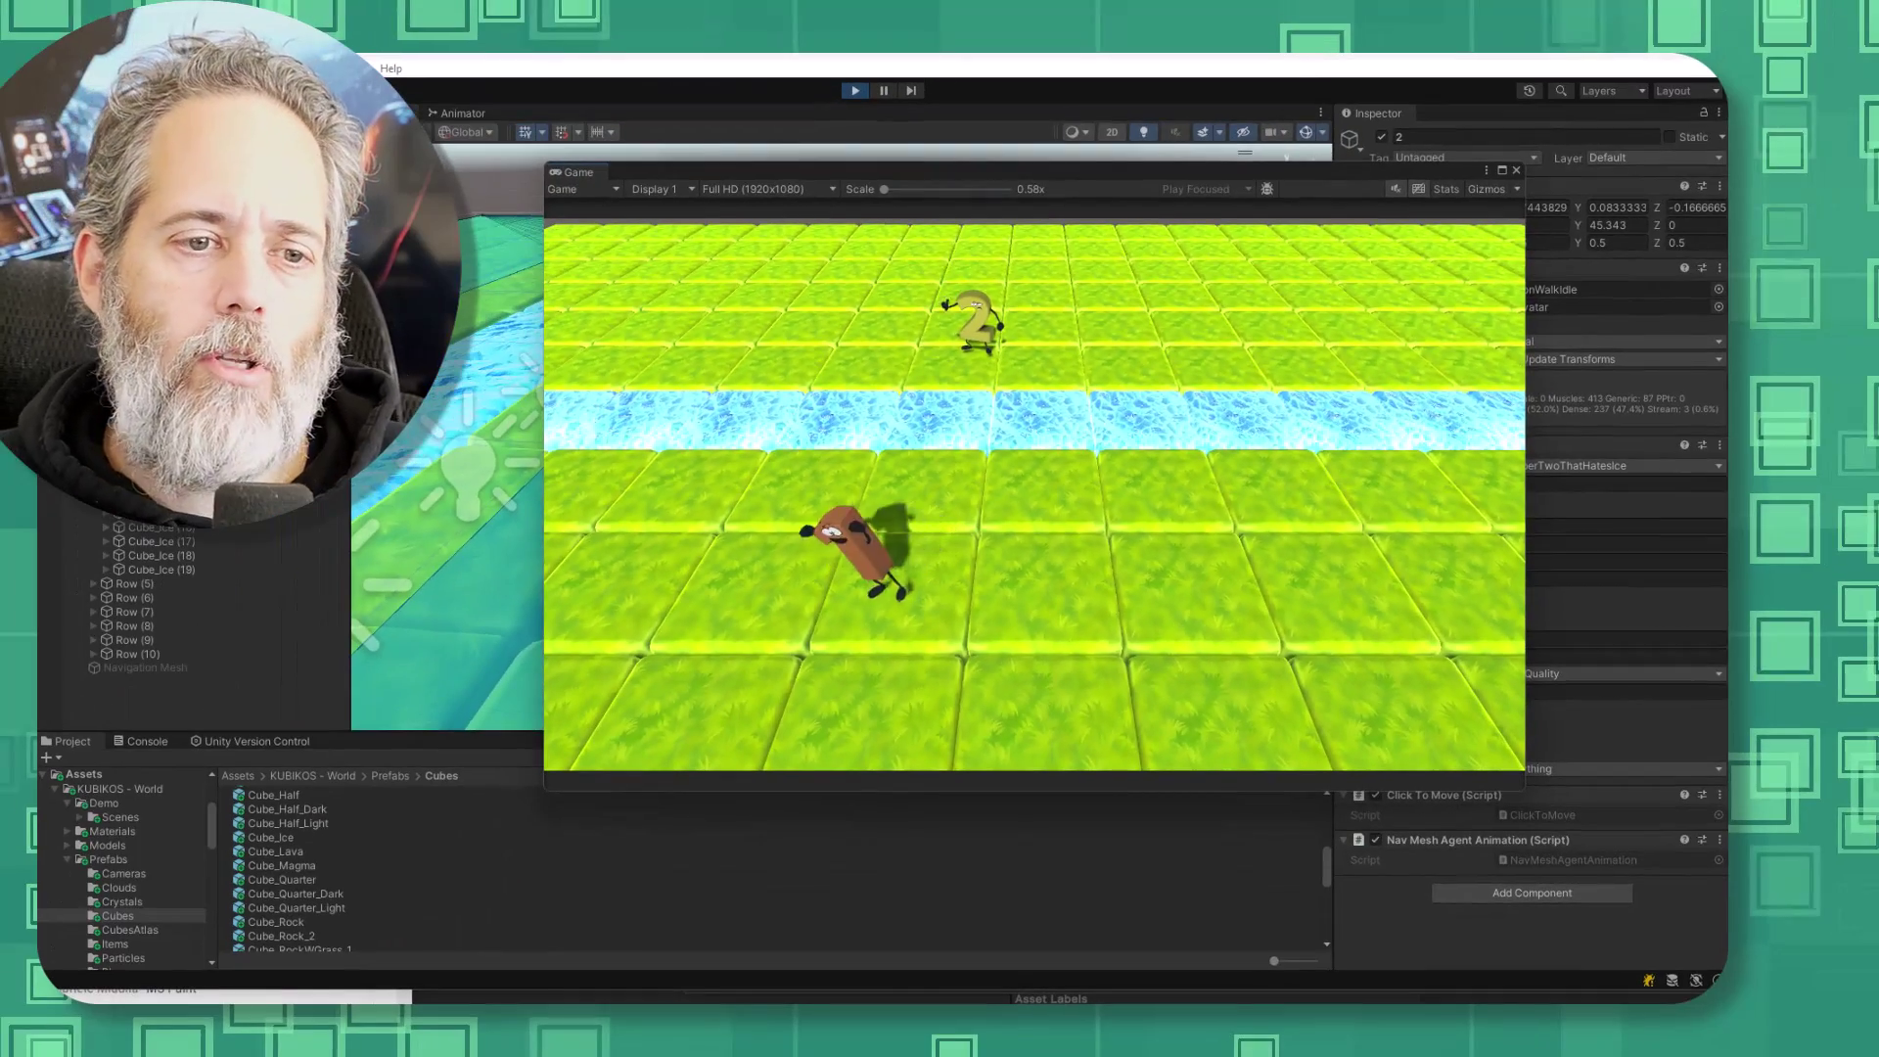
# In Package Manager, list Unity Registry packages and select AI Navigation 1.1.5
pyautogui.click(365, 67)
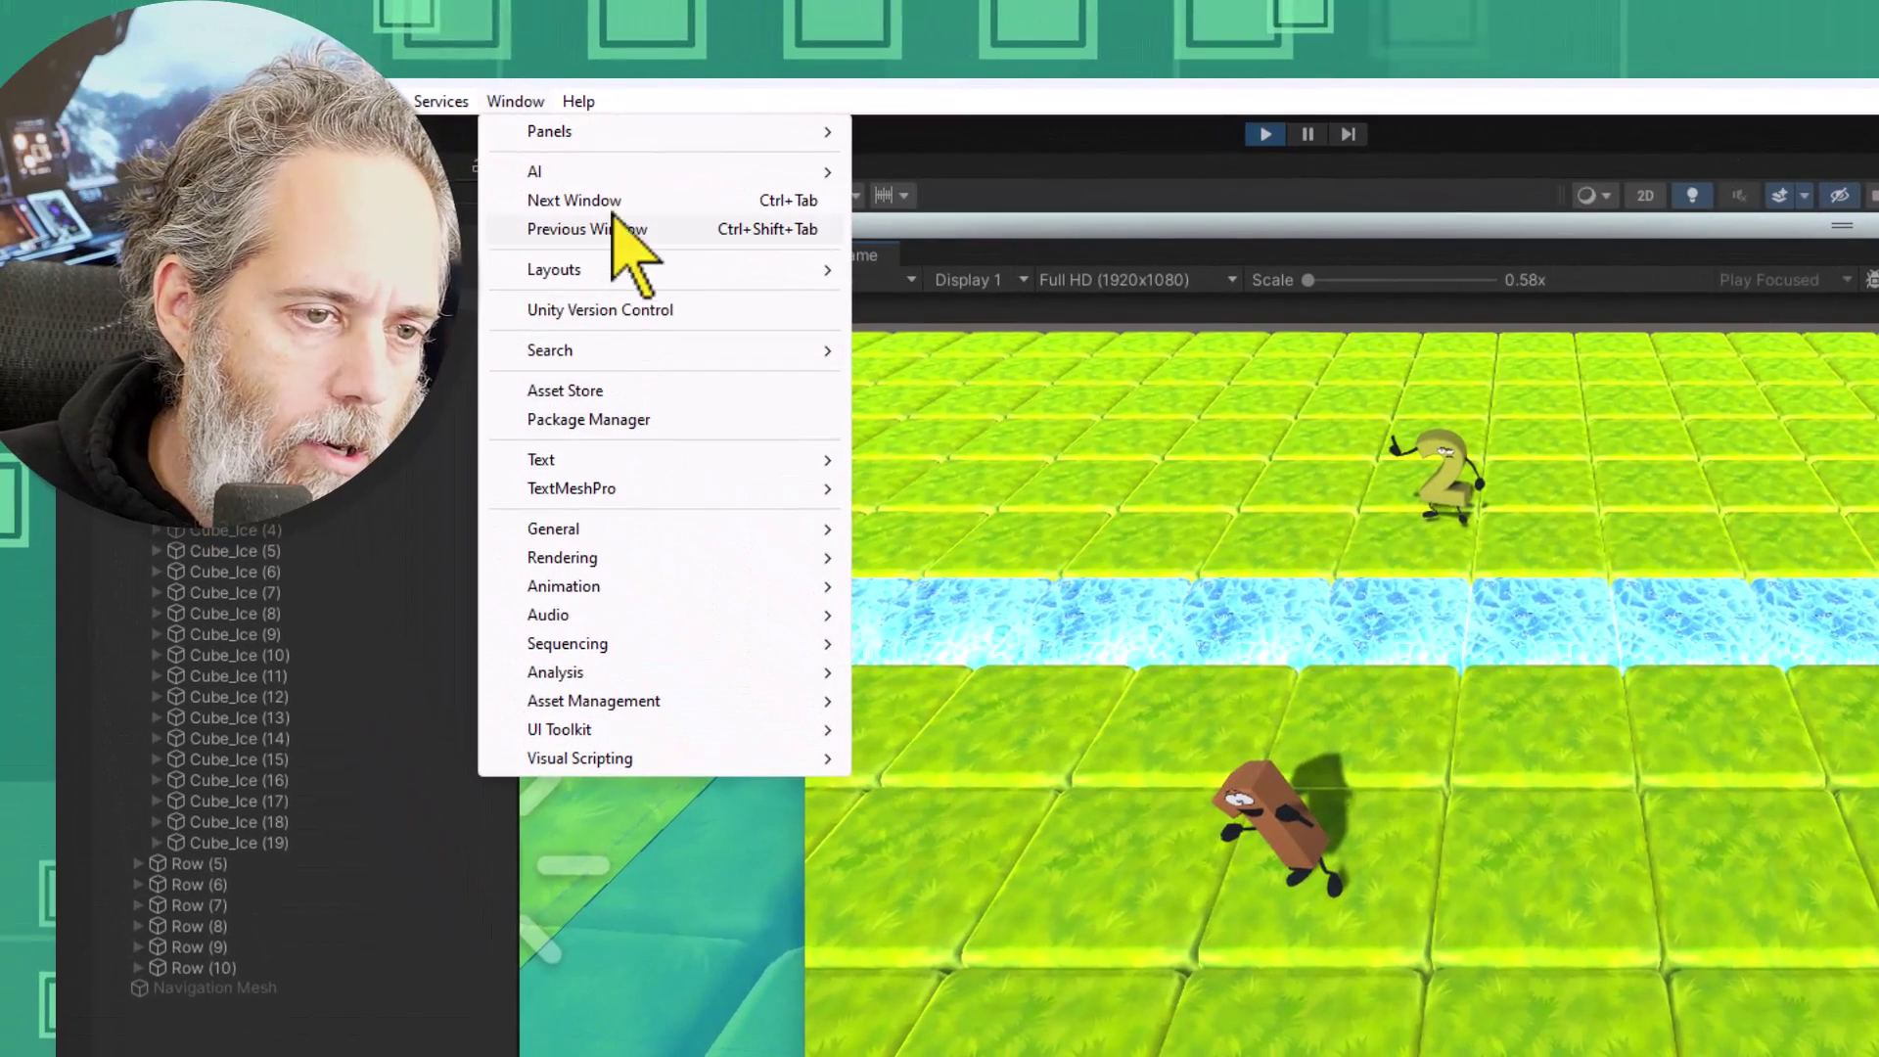
pyautogui.click(608, 419)
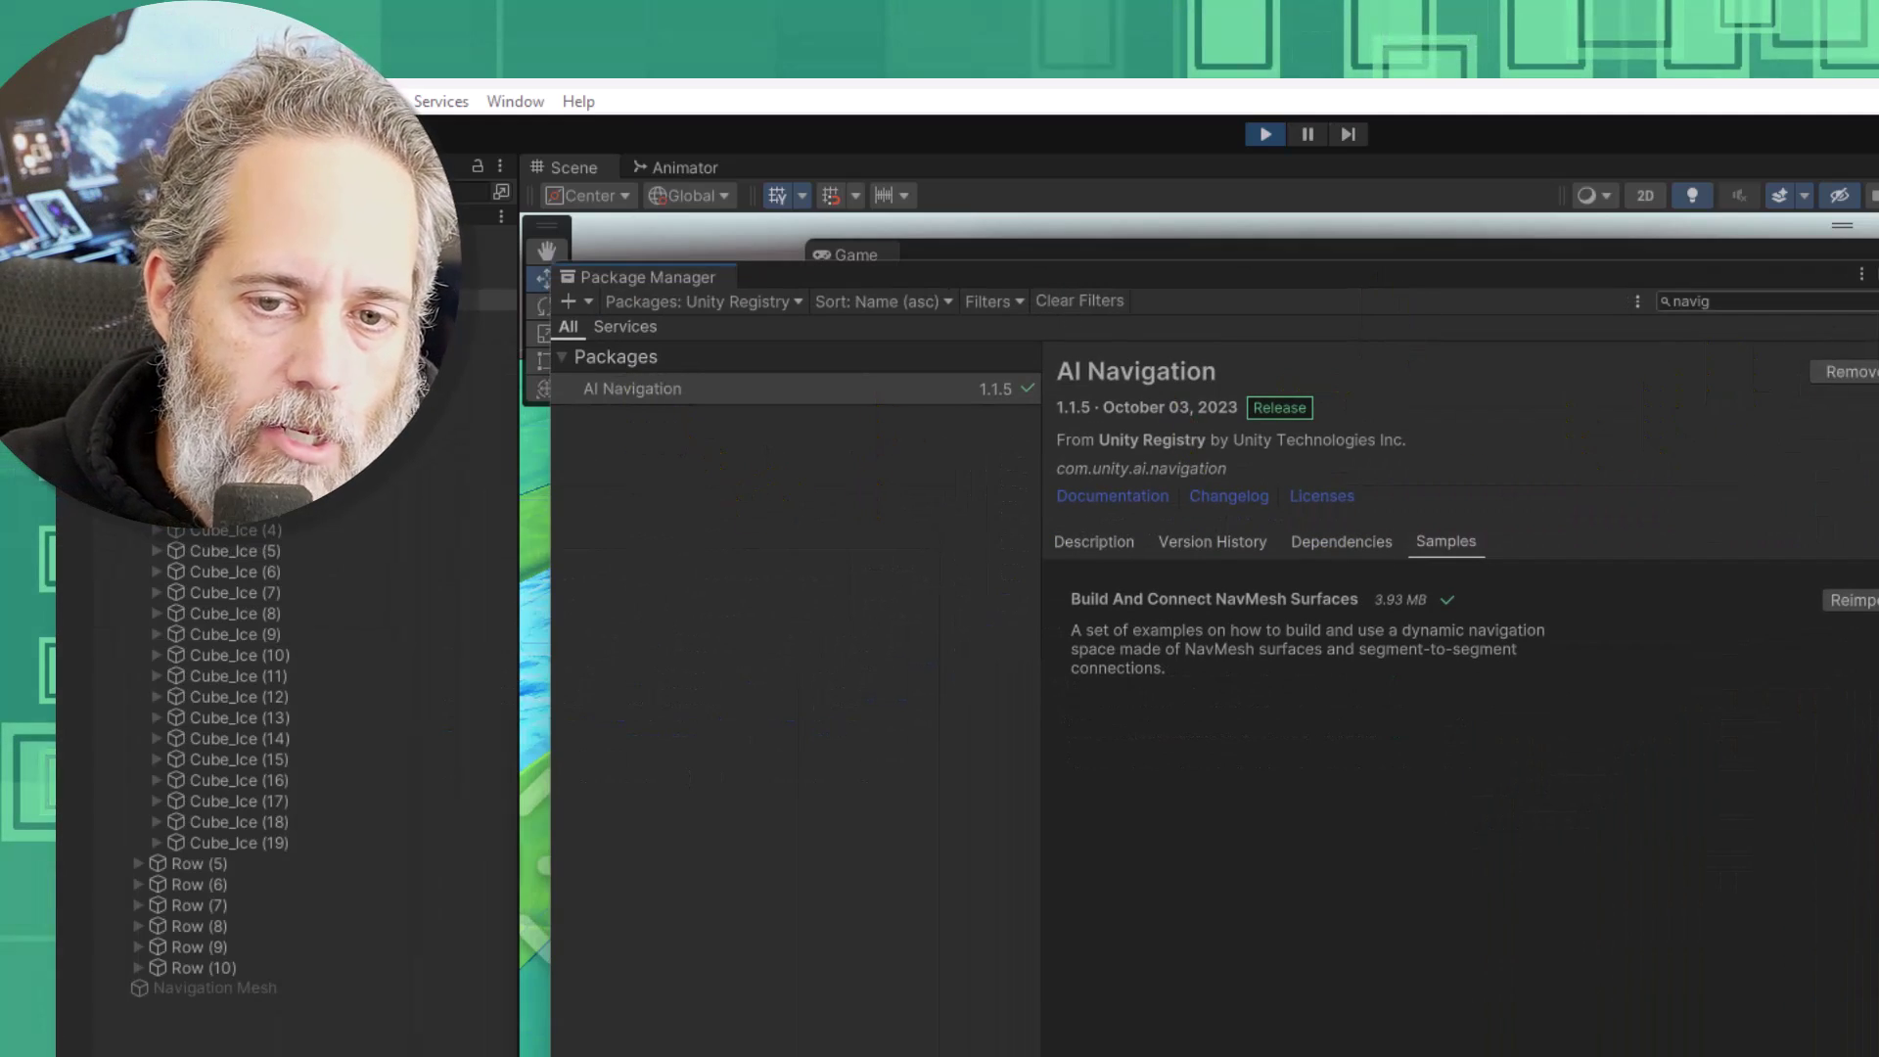
pyautogui.click(1865, 301)
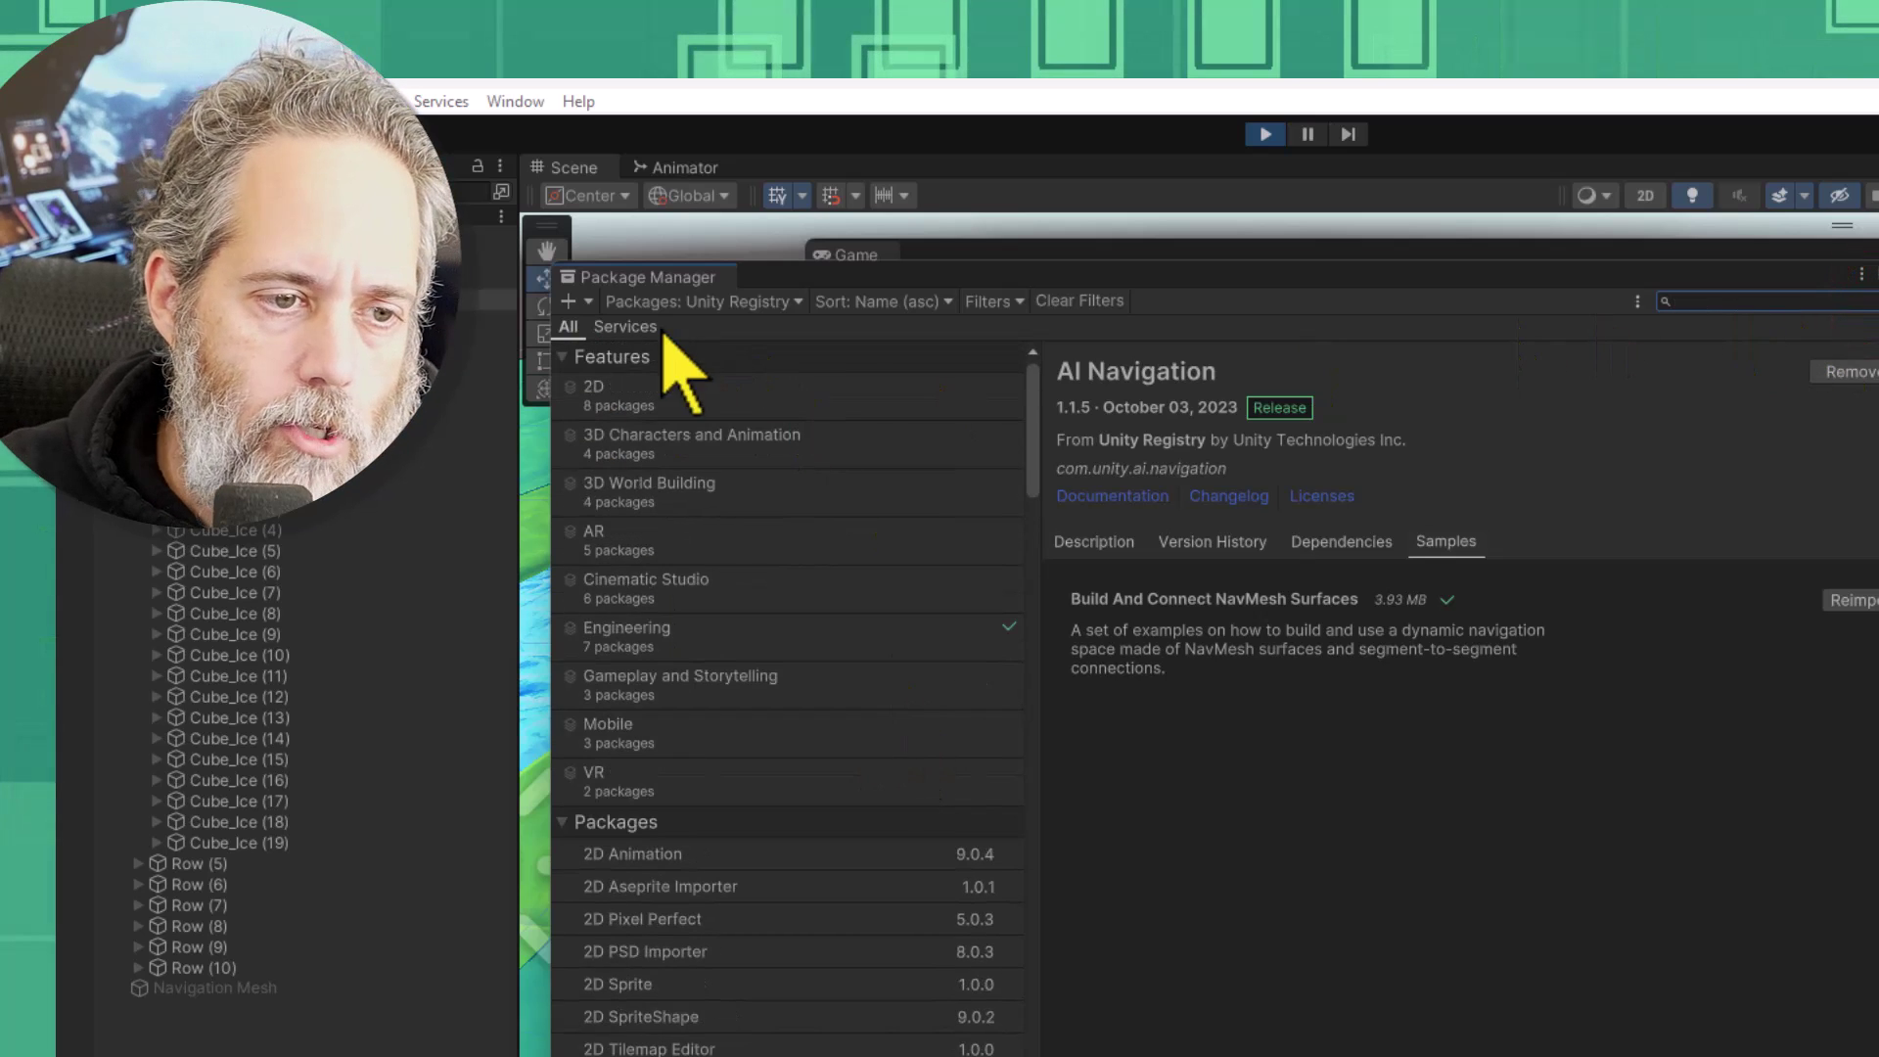
pyautogui.click(734, 301)
pyautogui.click(683, 333)
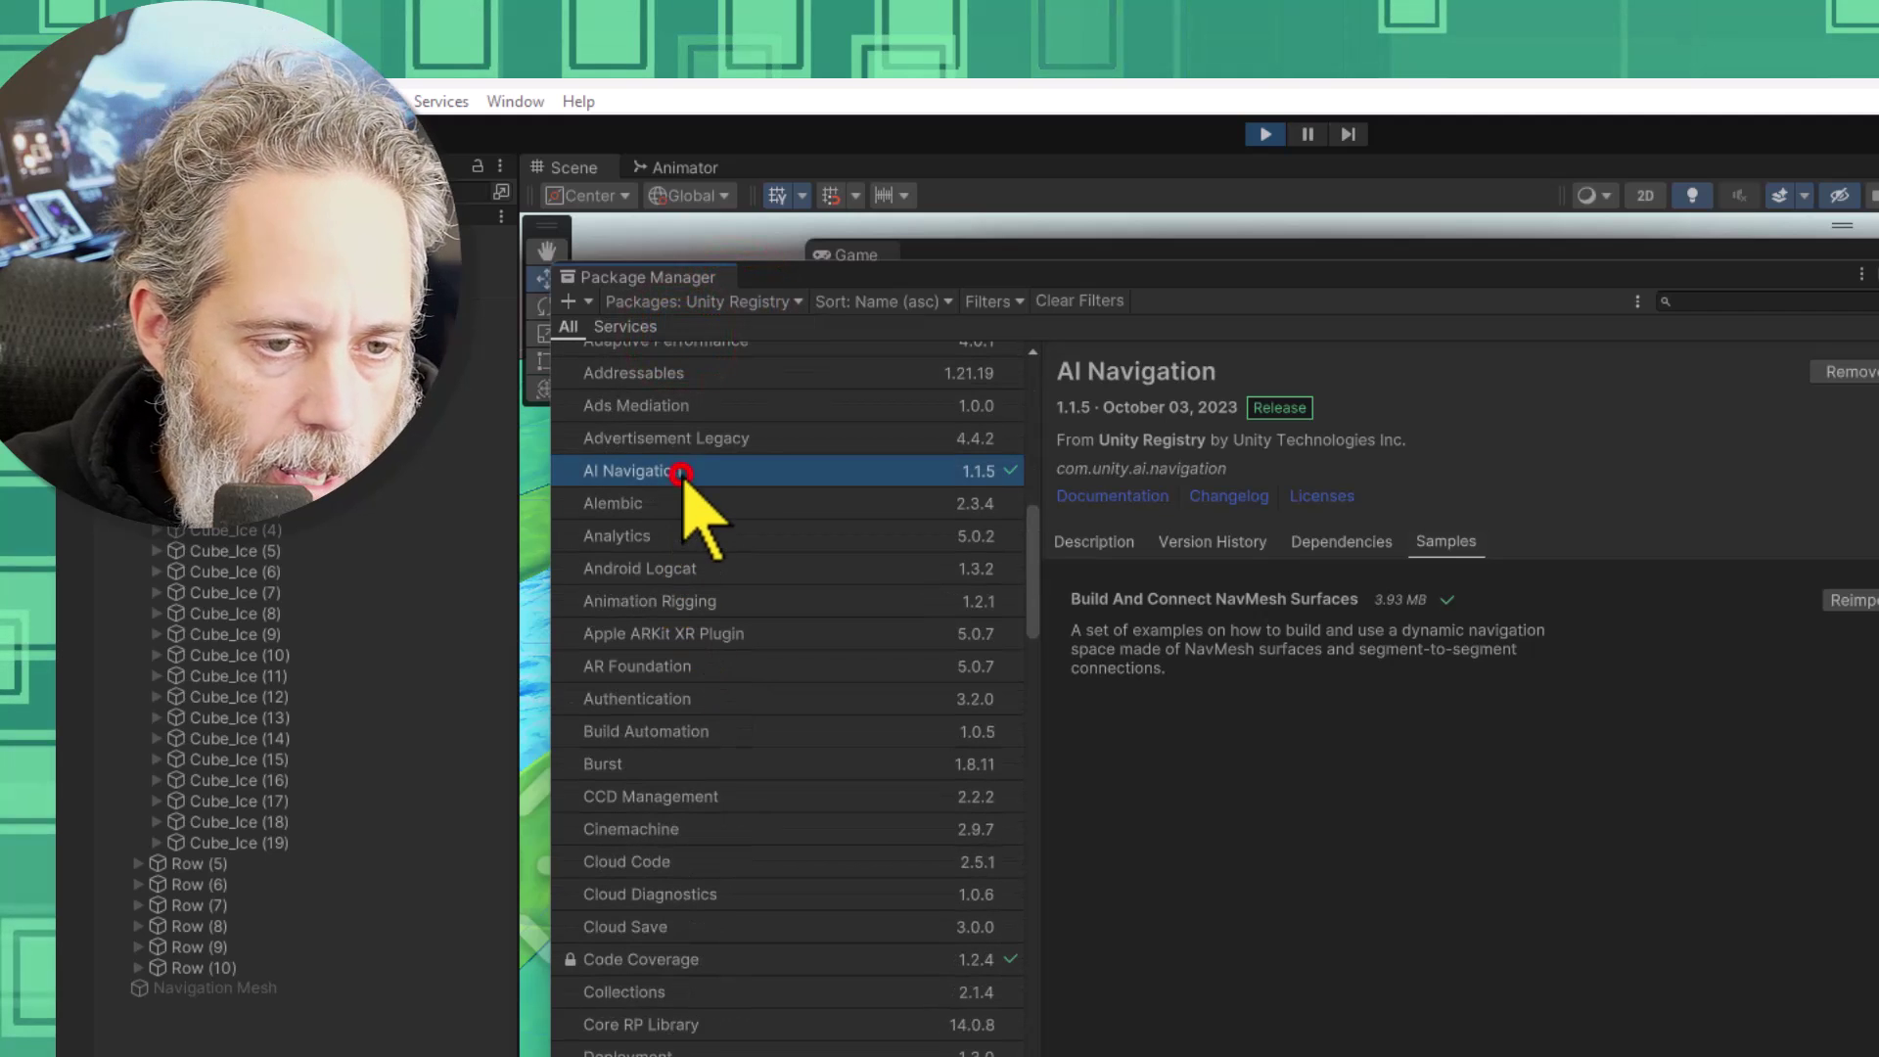
pyautogui.click(686, 470)
pyautogui.click(669, 305)
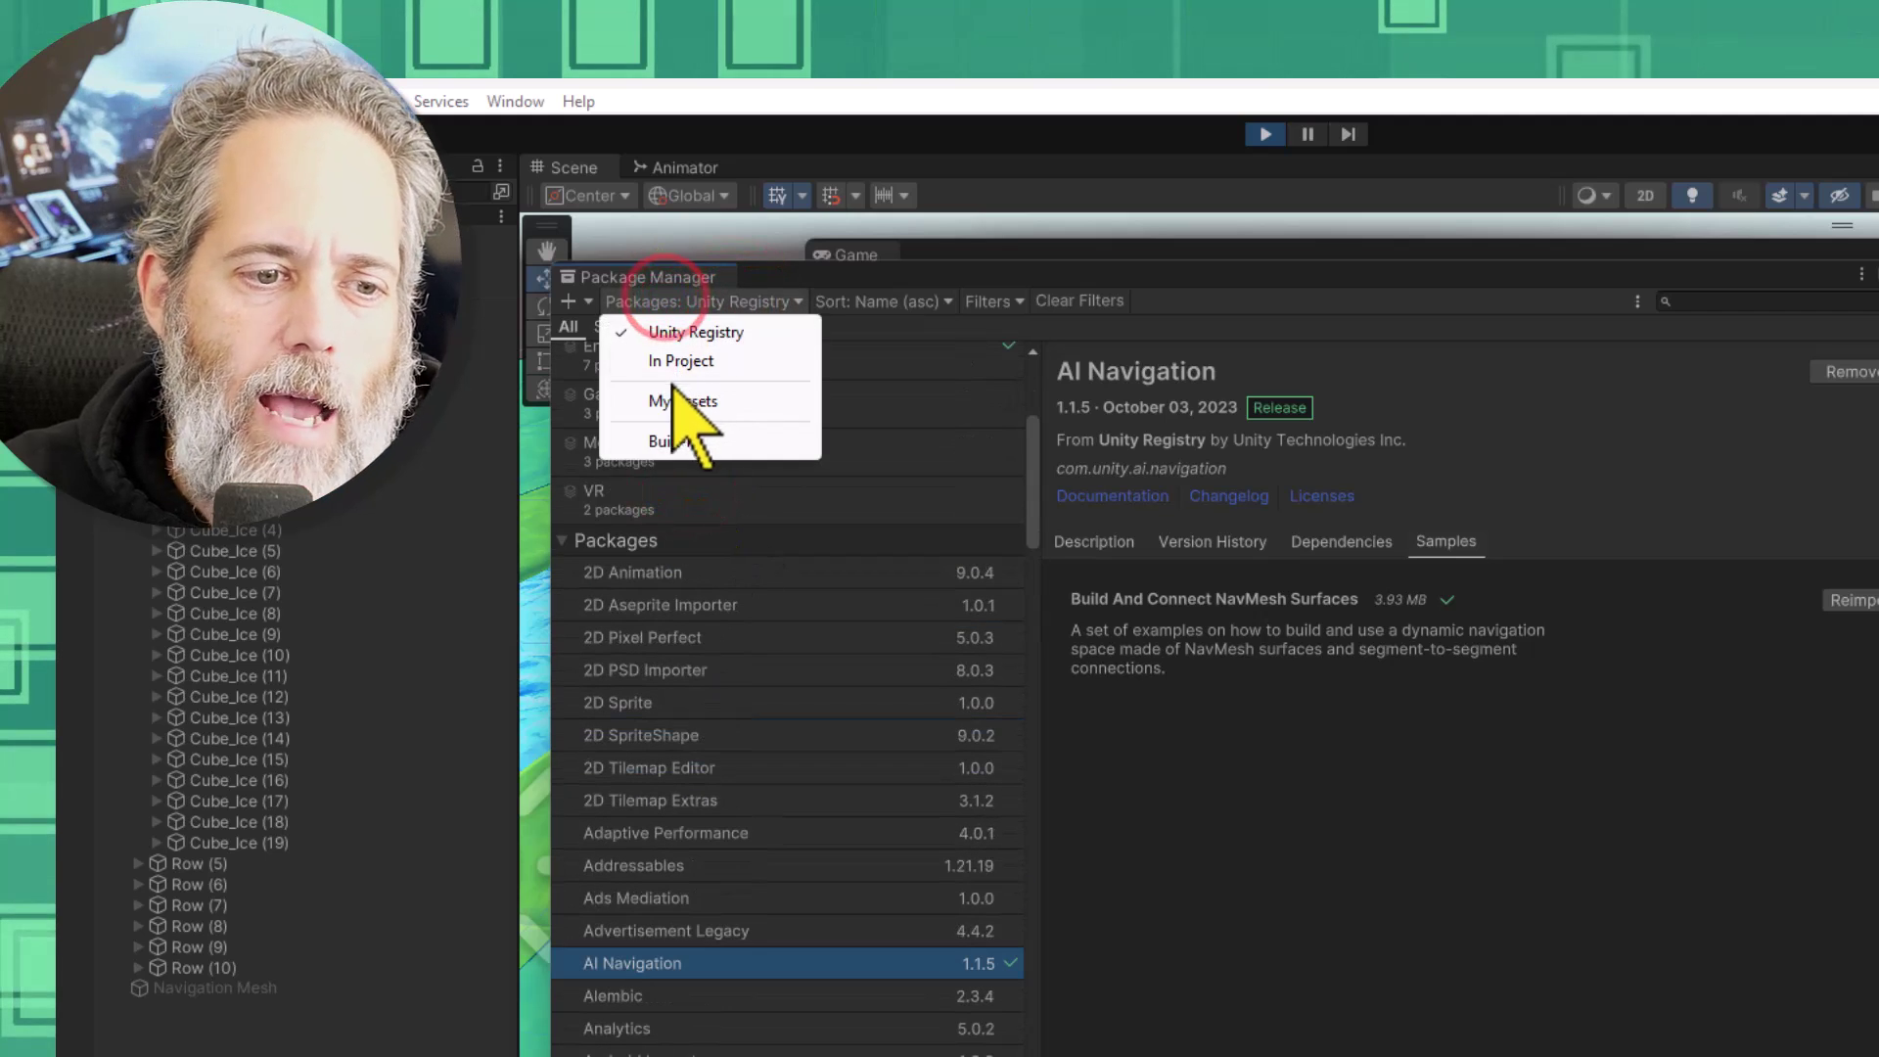
pyautogui.click(1390, 934)
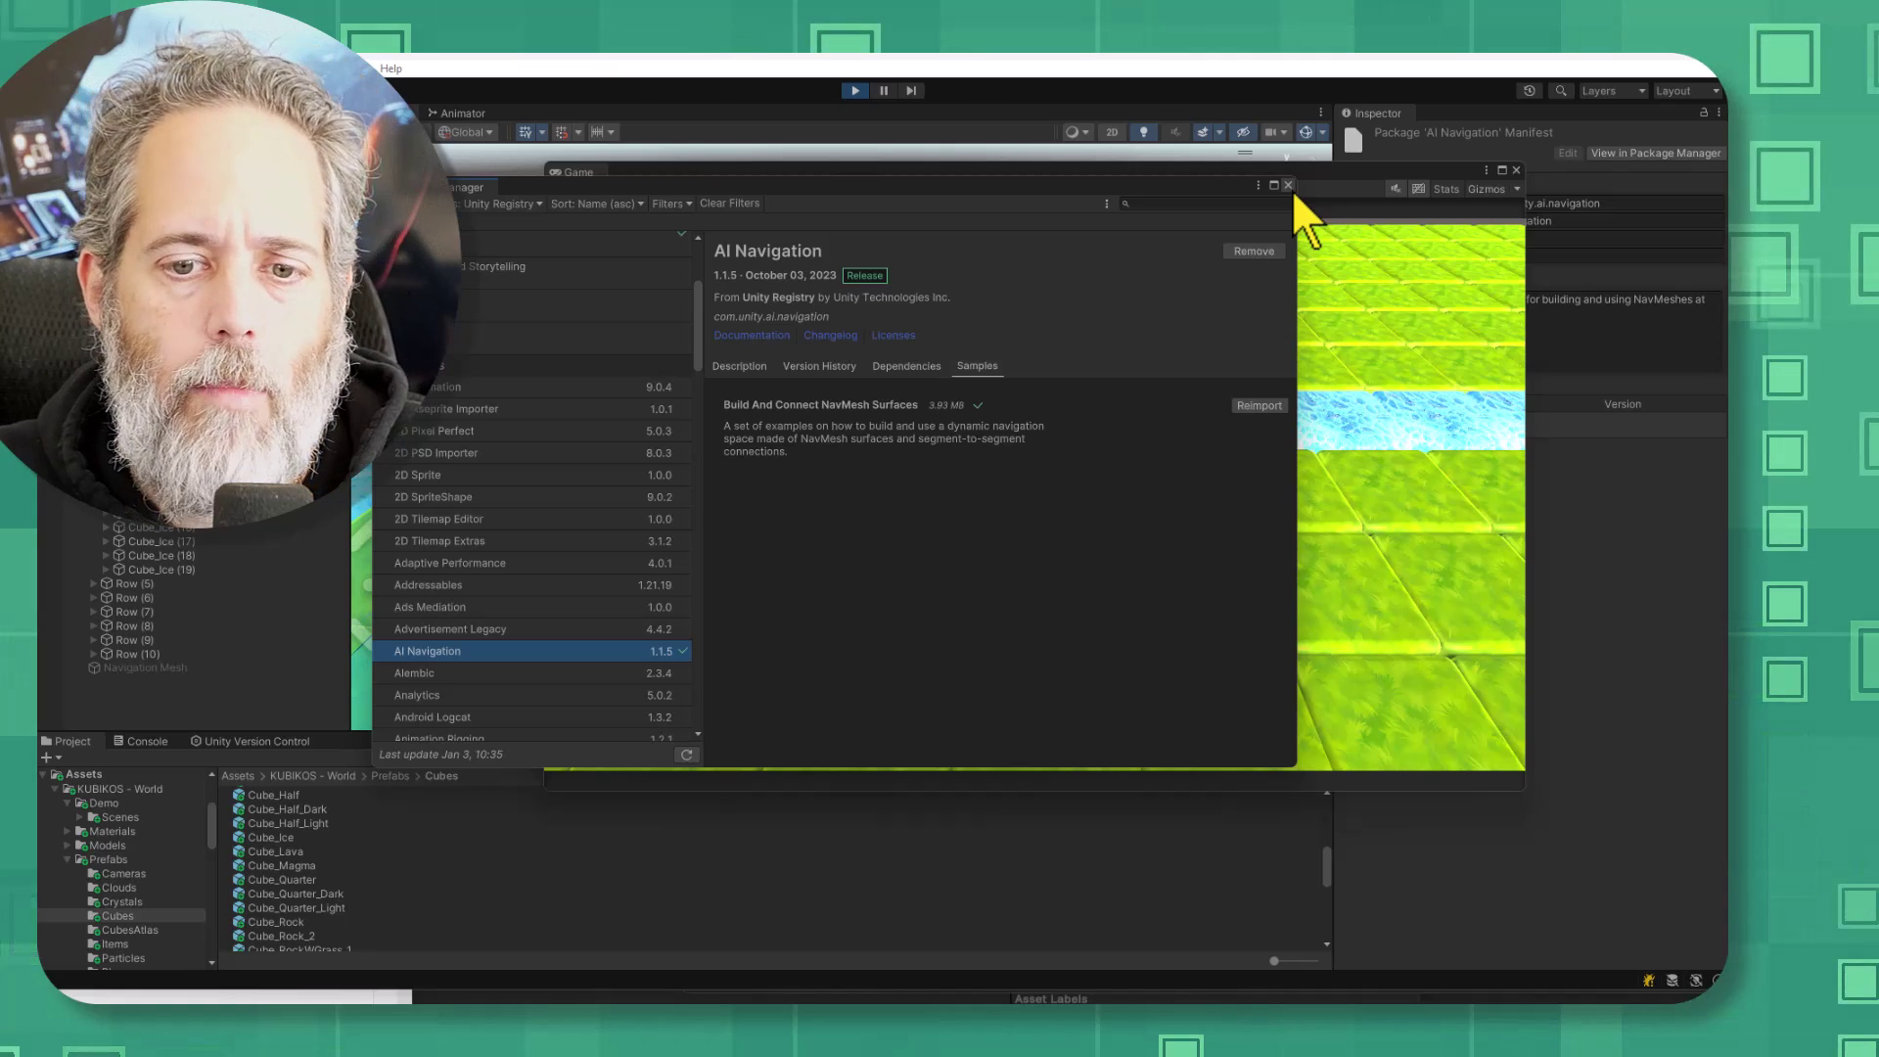
# Close Package Manager, stop Play mode and close the floating Game view
pyautogui.click(1289, 186)
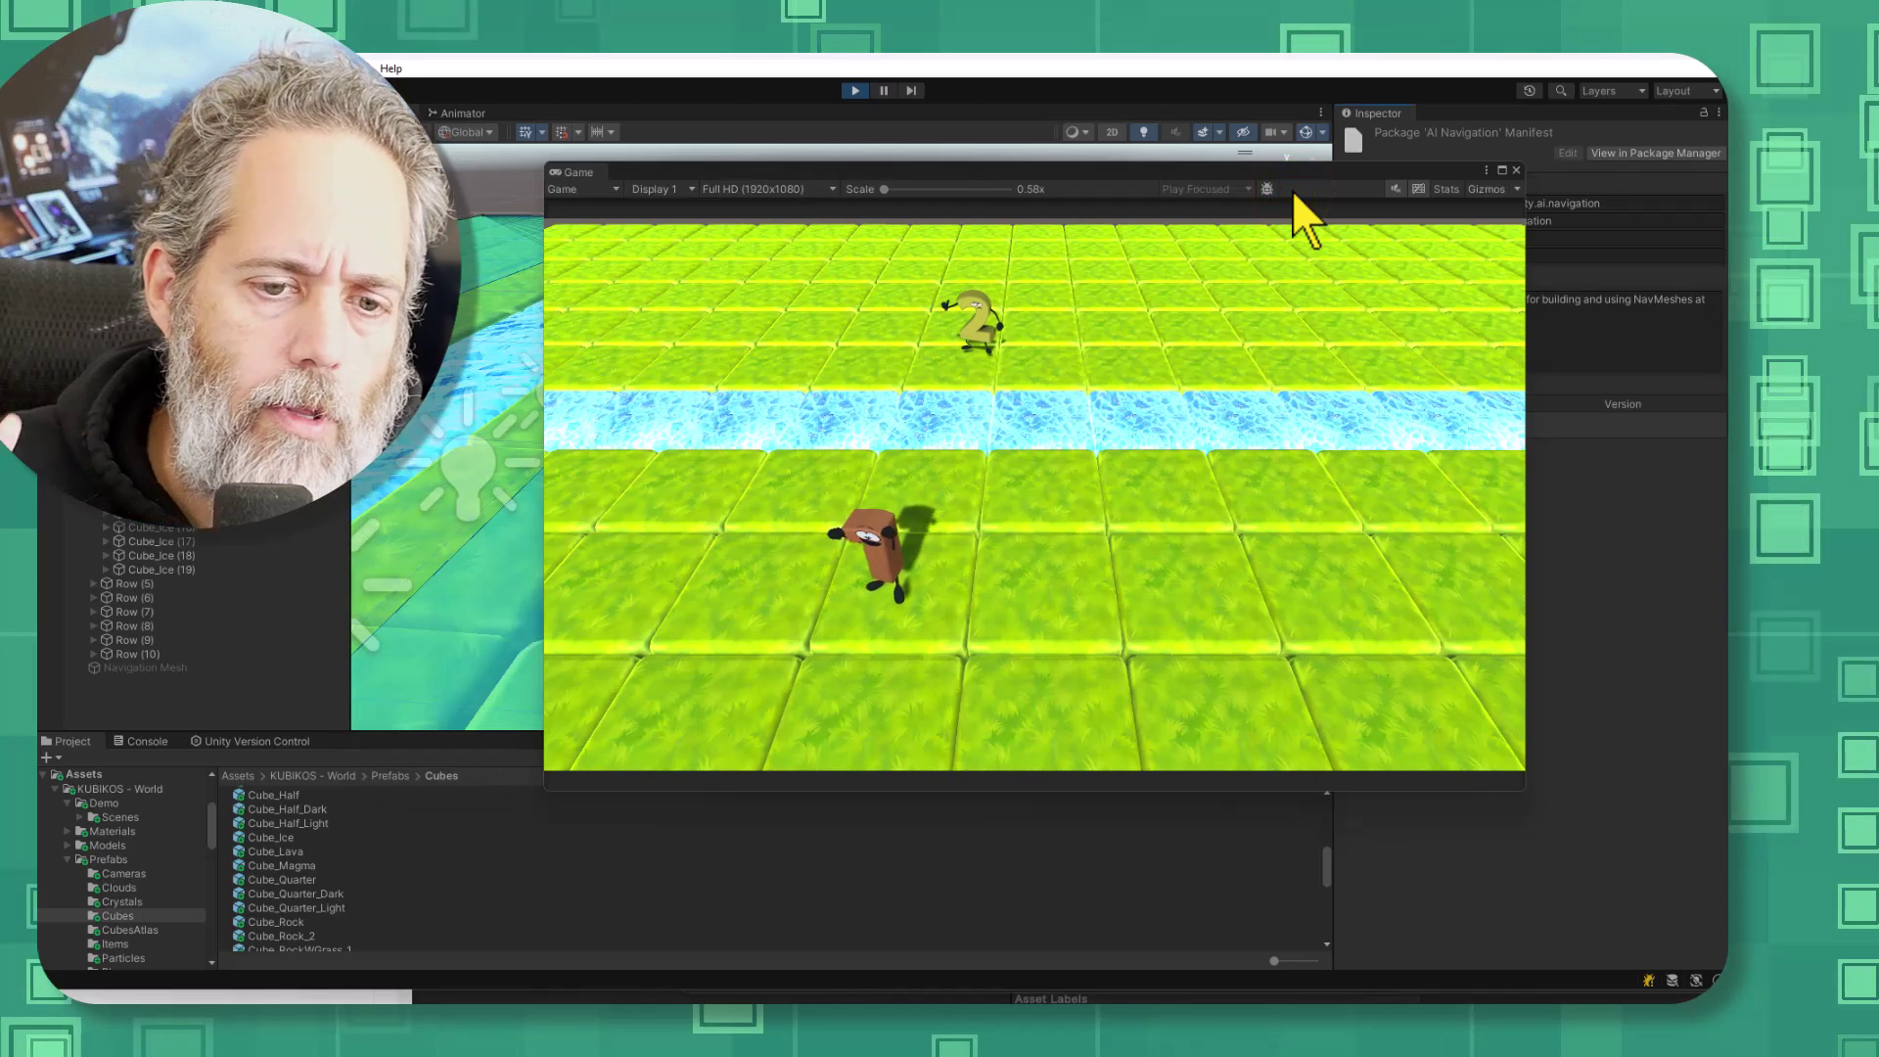
pyautogui.click(855, 91)
pyautogui.click(764, 168)
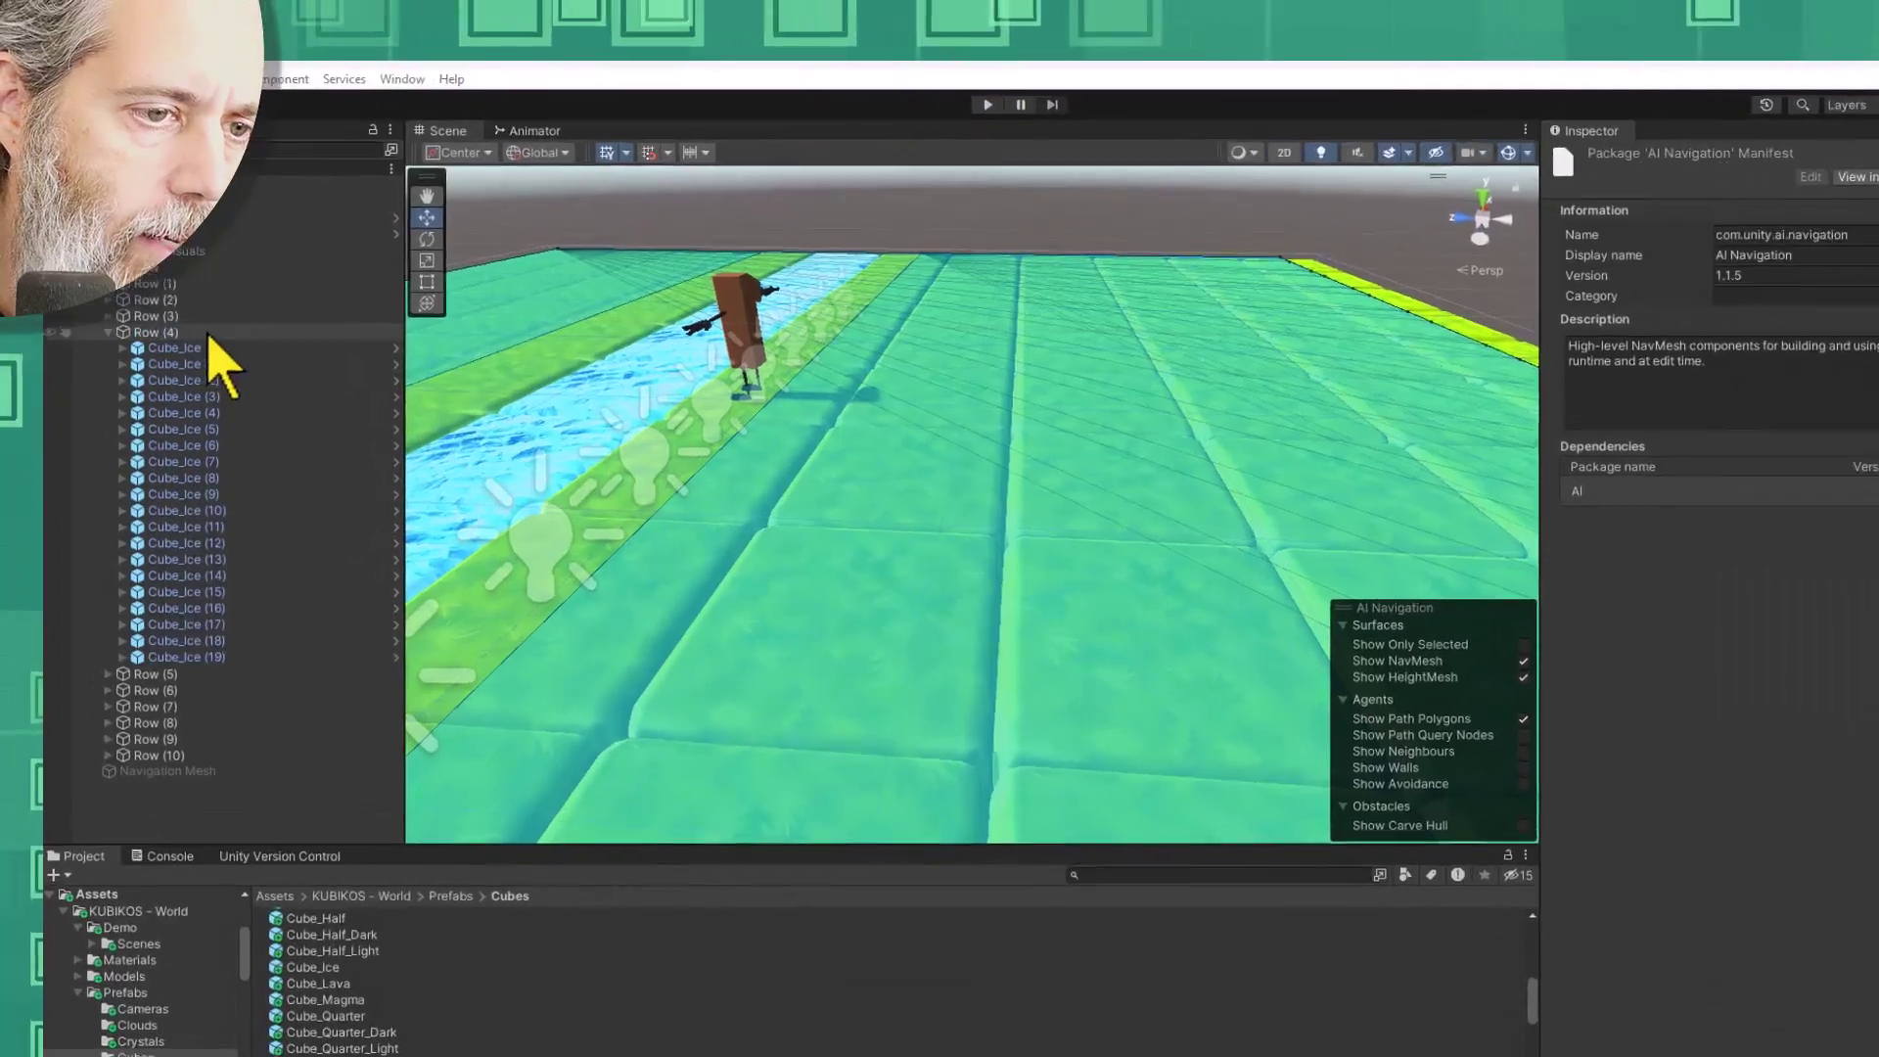
# Select Ground Visuals in the Hierarchy and frame the whole ground in view
pyautogui.click(164, 289)
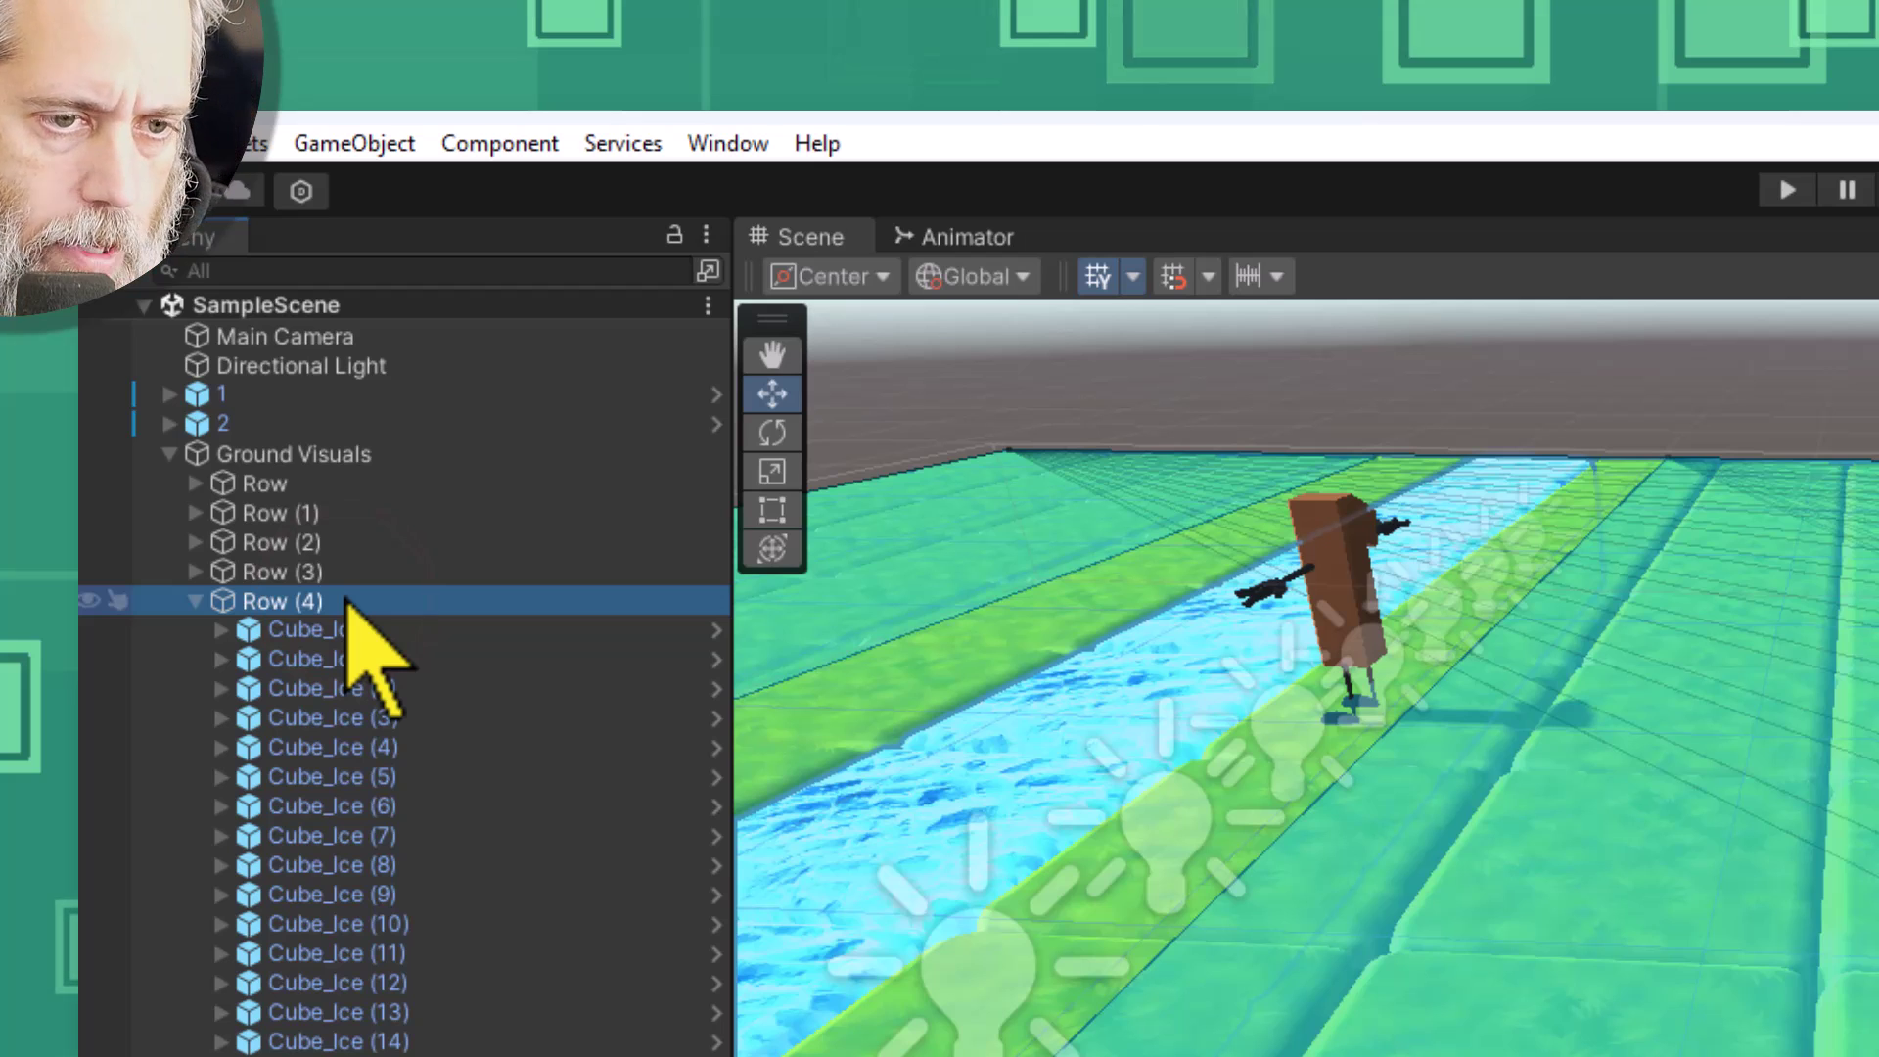
pyautogui.press('Left')
pyautogui.press('Up')
pyautogui.press('Left')
pyautogui.press('Up')
pyautogui.press('Down')
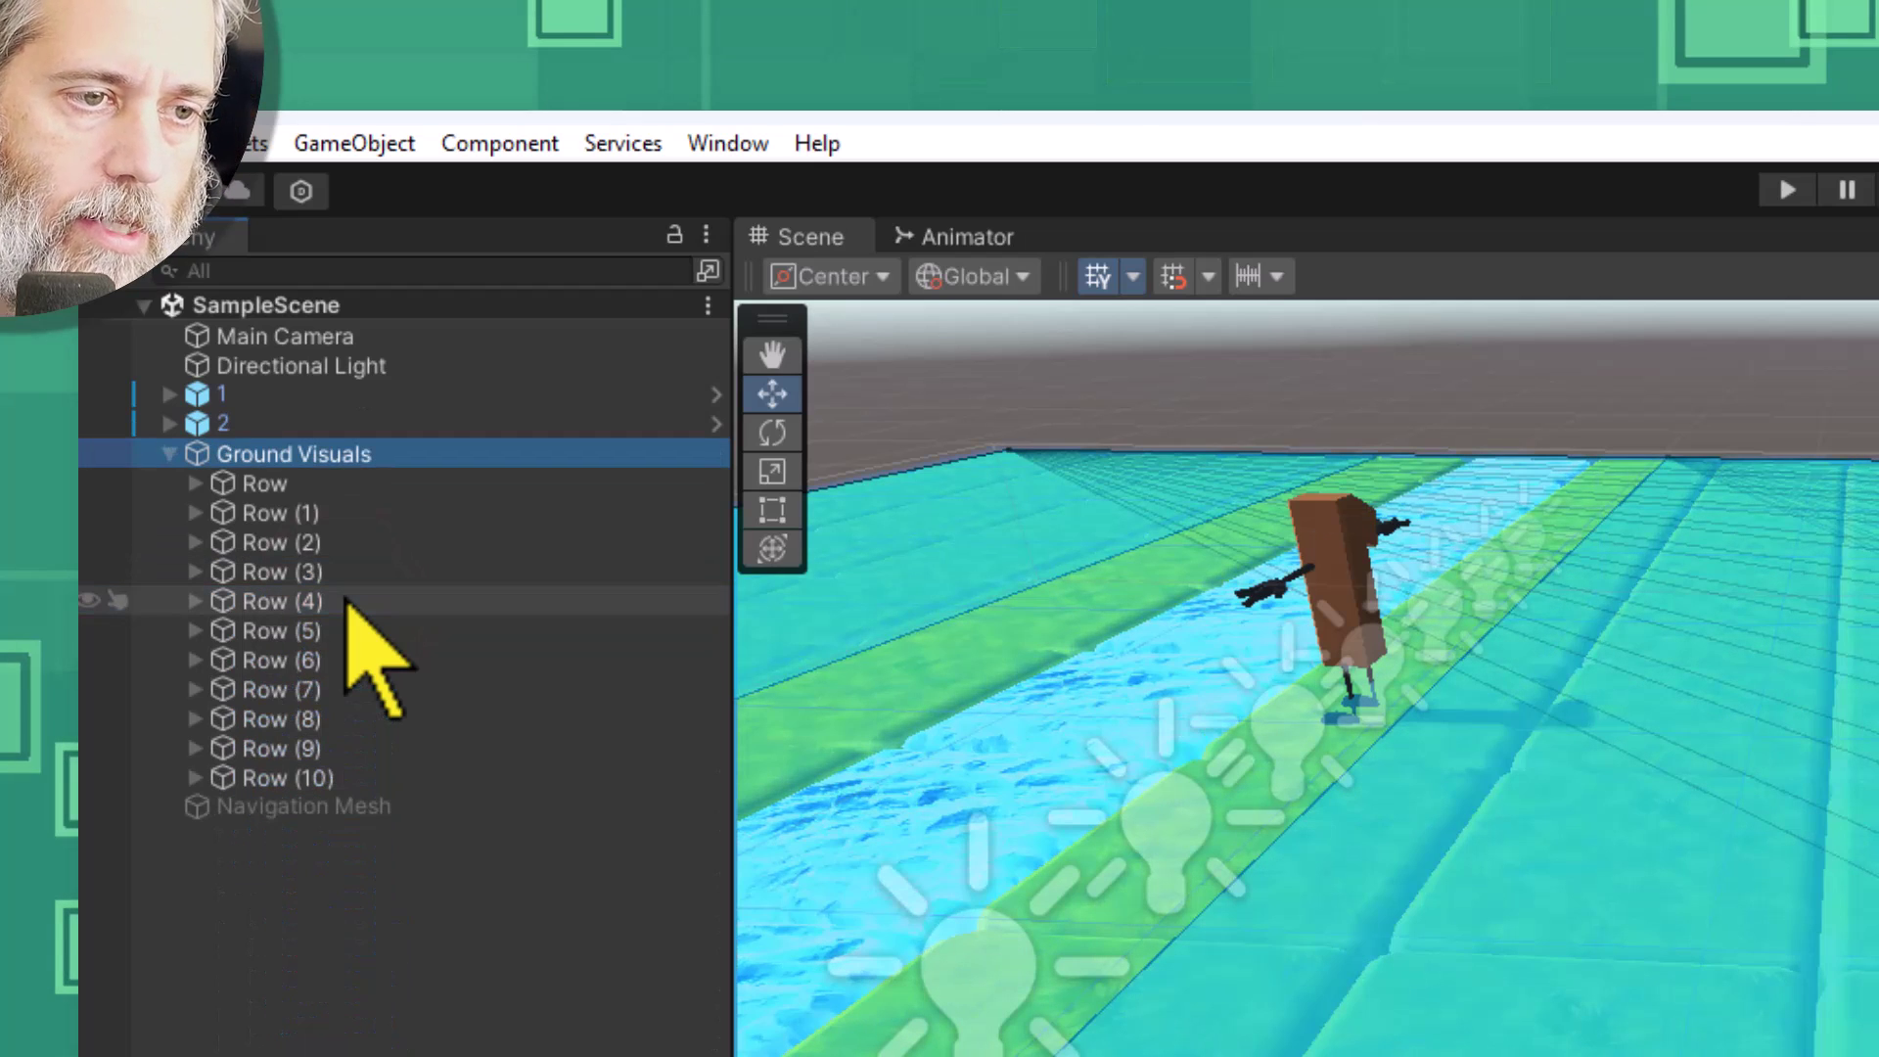
pyautogui.press('f')
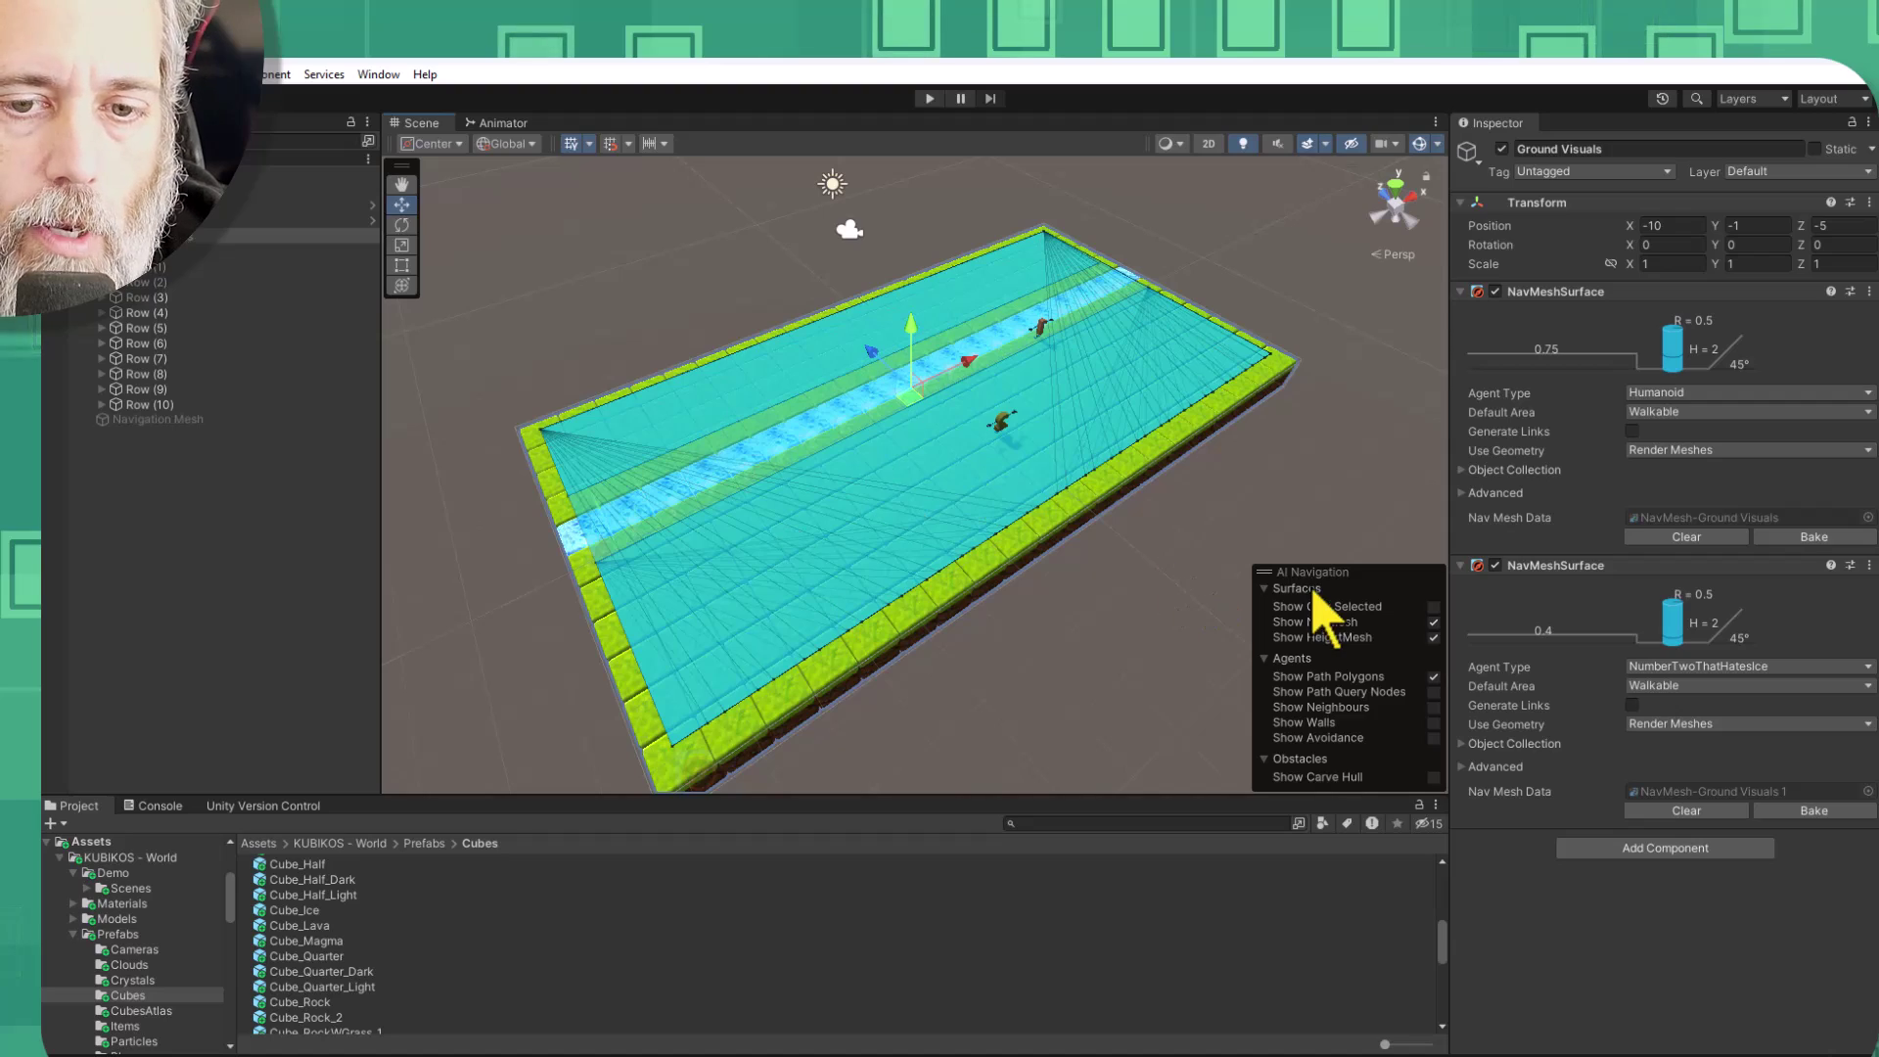
pyautogui.click(1433, 622)
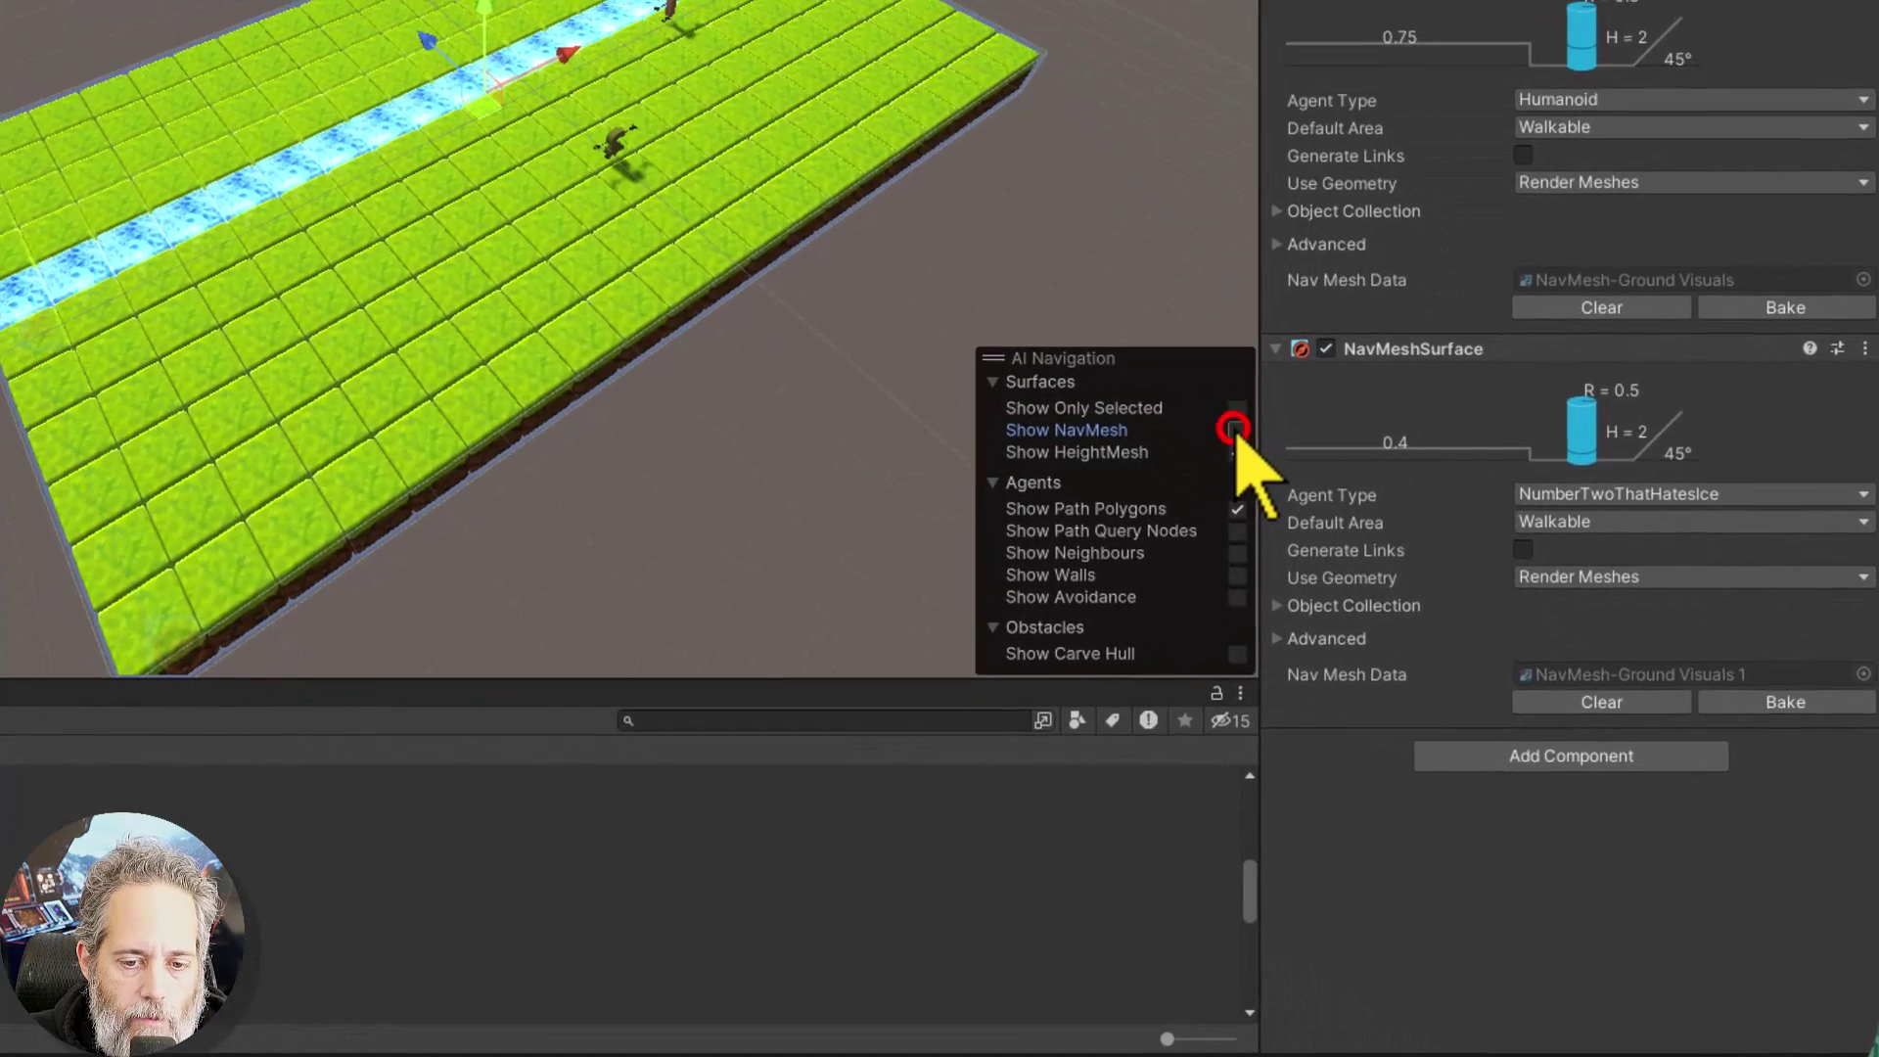
pyautogui.click(1234, 430)
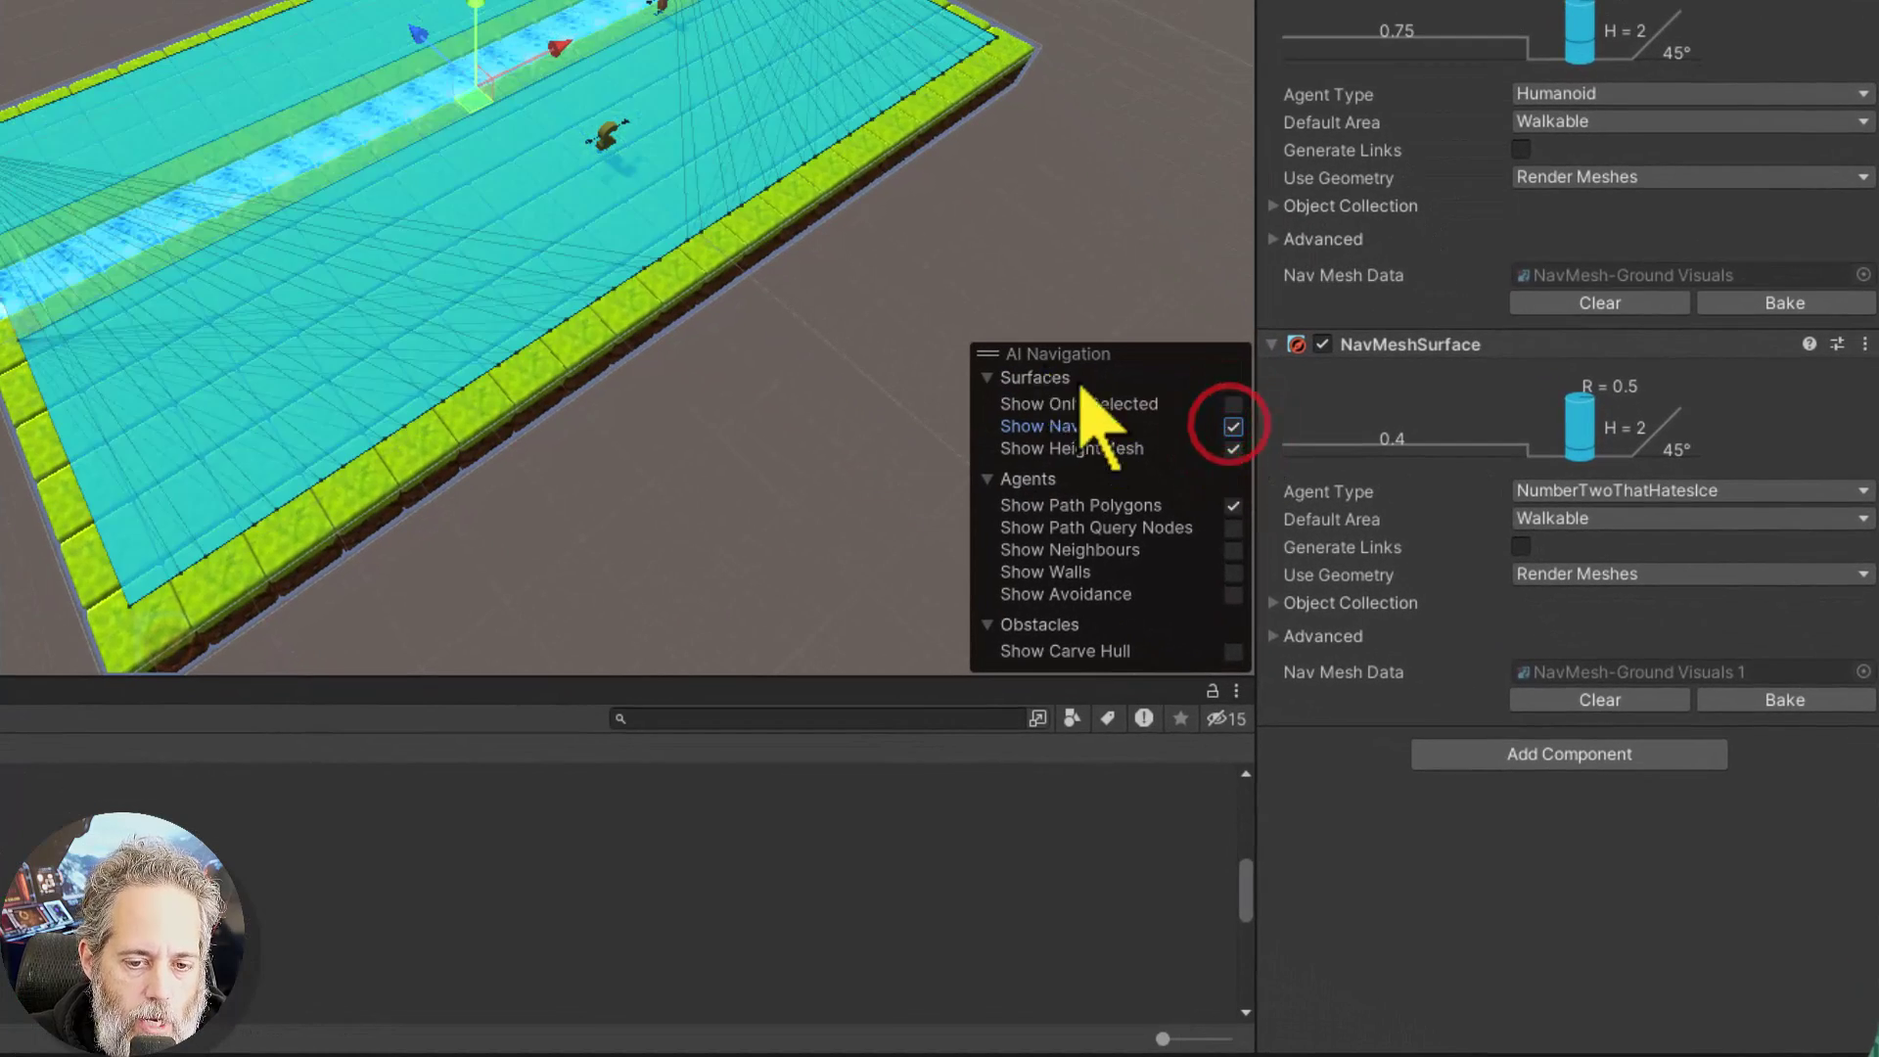
pyautogui.click(1235, 429)
pyautogui.click(1235, 429)
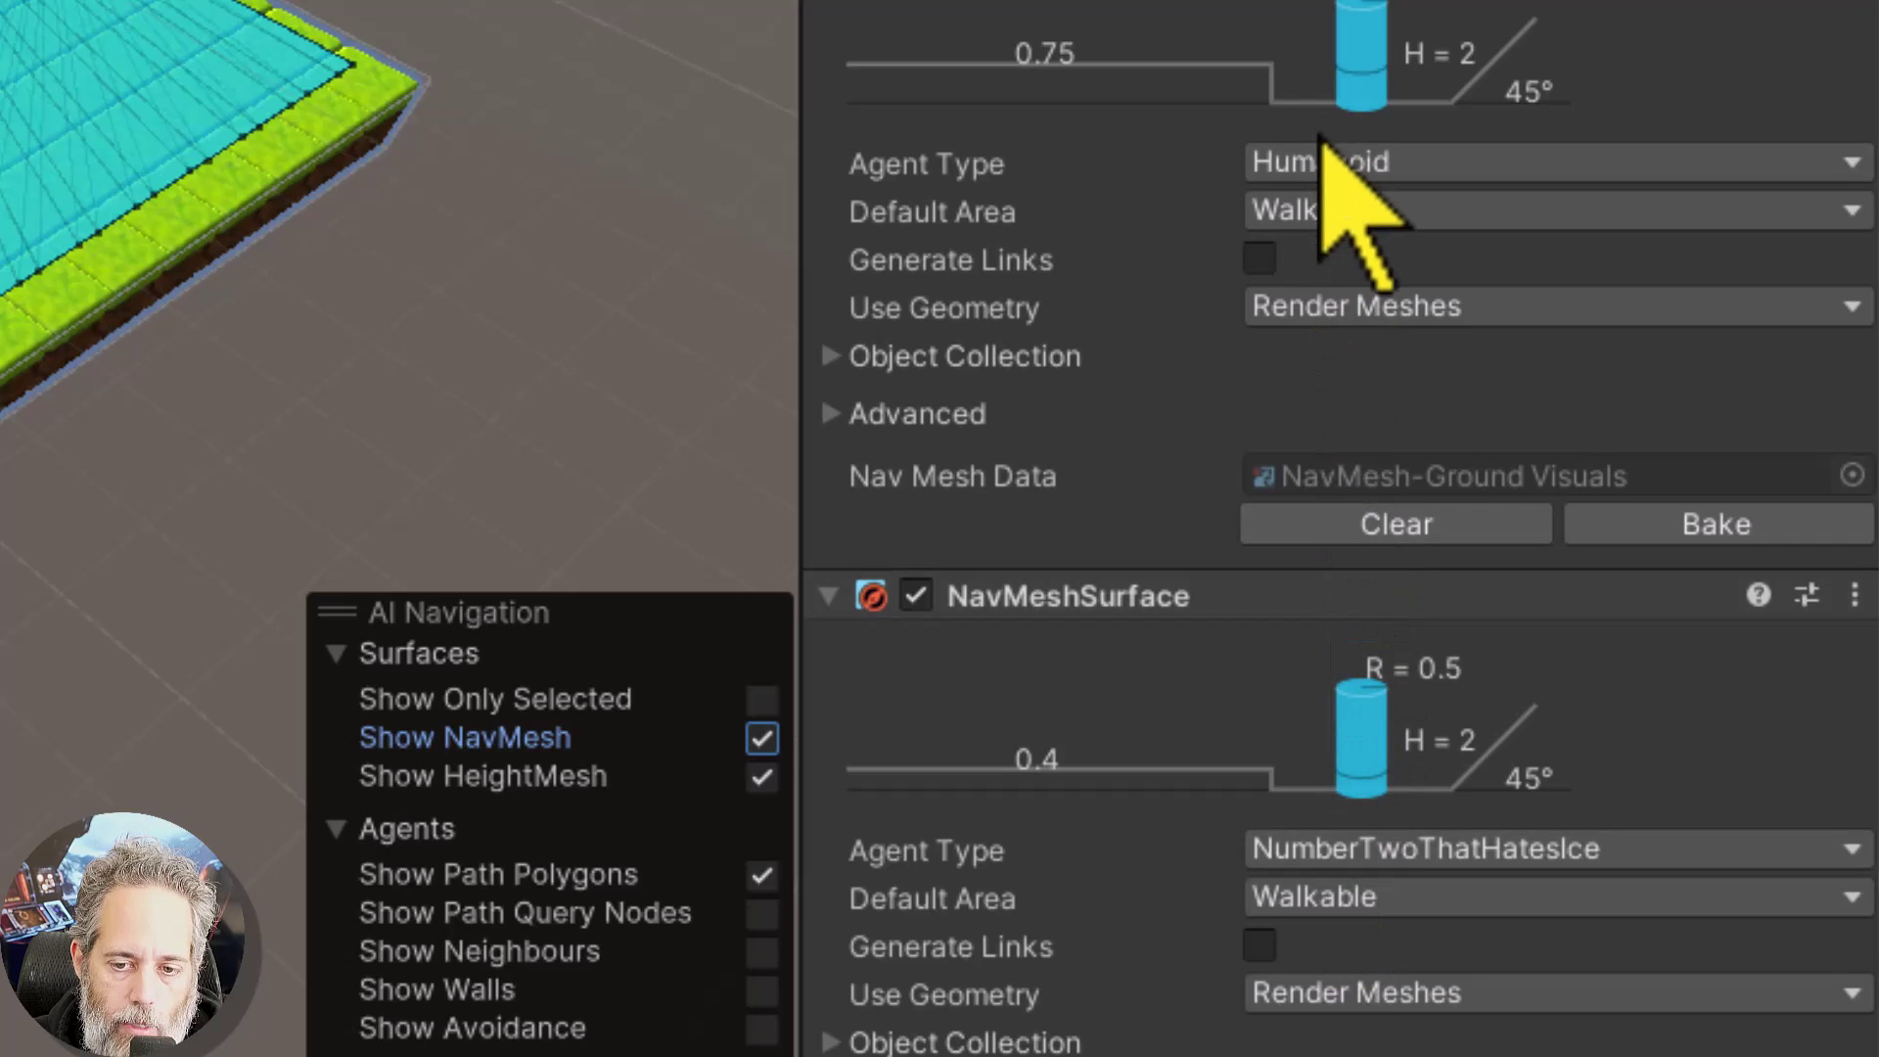
pyautogui.click(1330, 169)
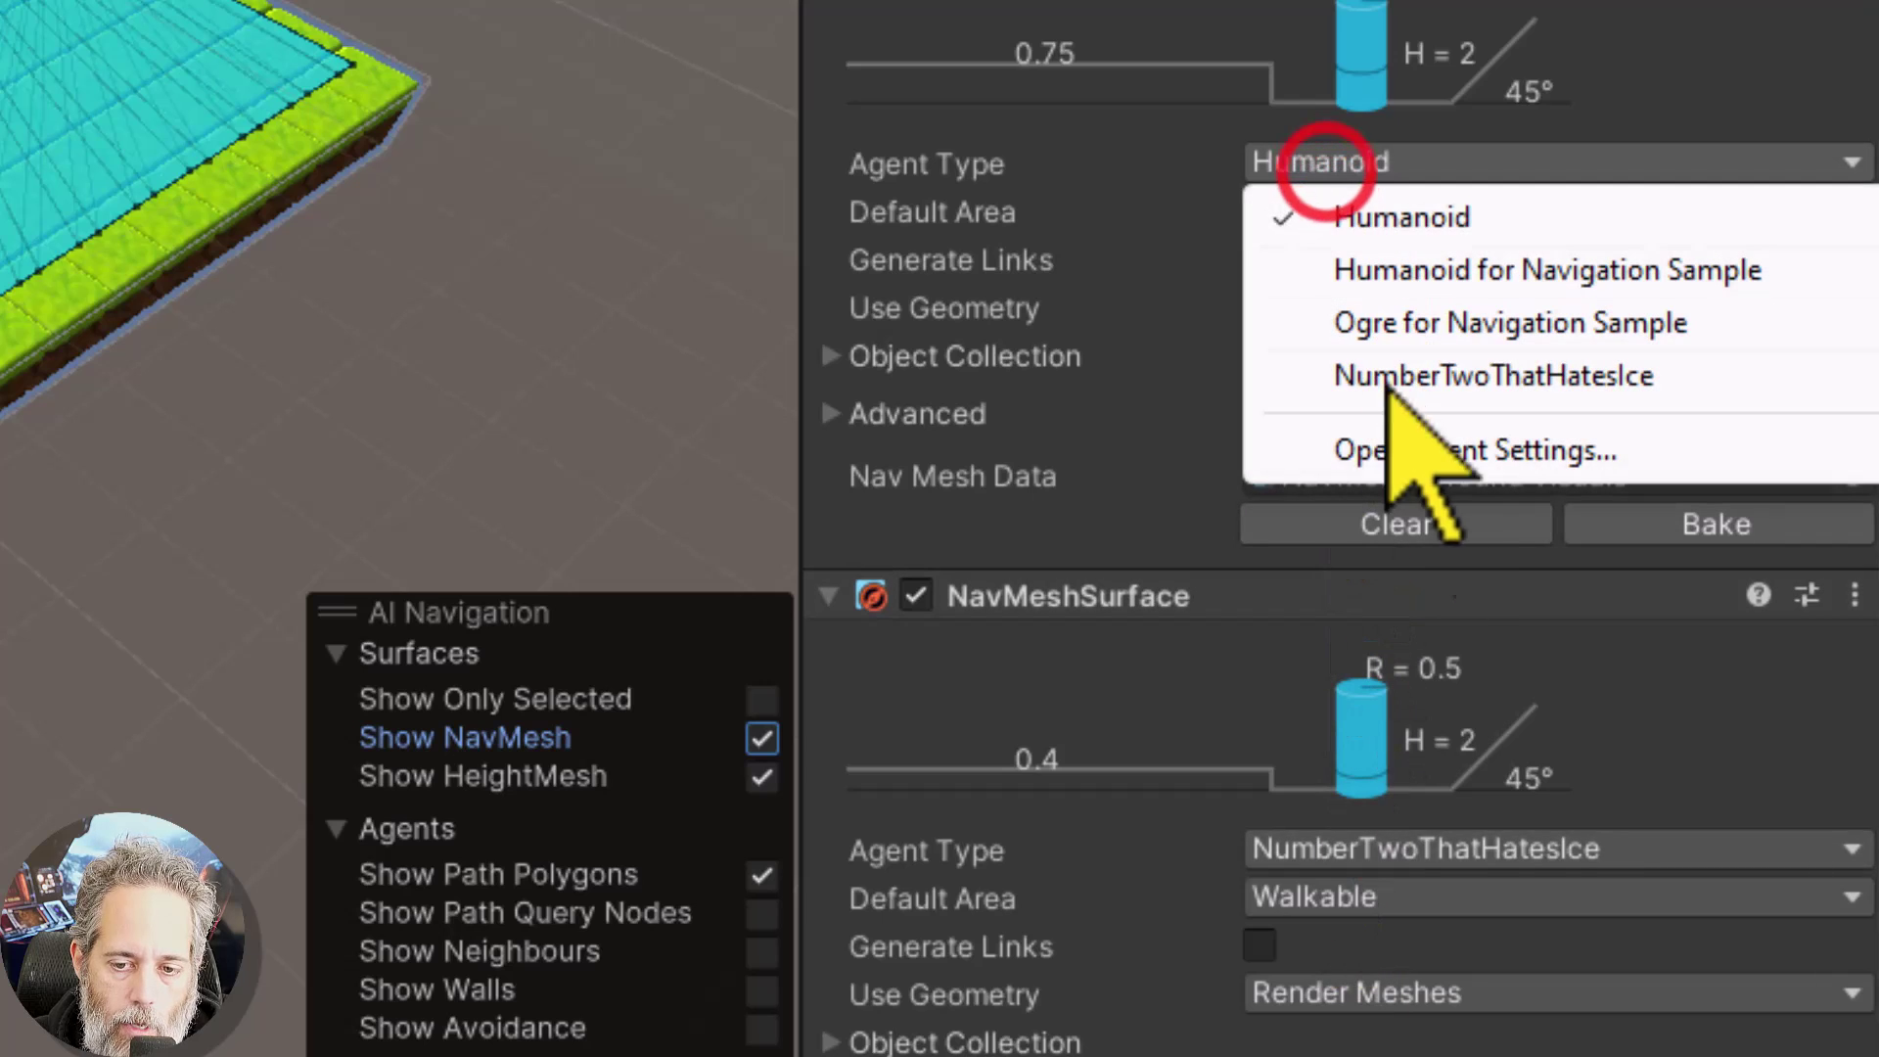
pyautogui.click(1406, 452)
pyautogui.moveTo(1644, 21); pyautogui.dragTo(525, 20)
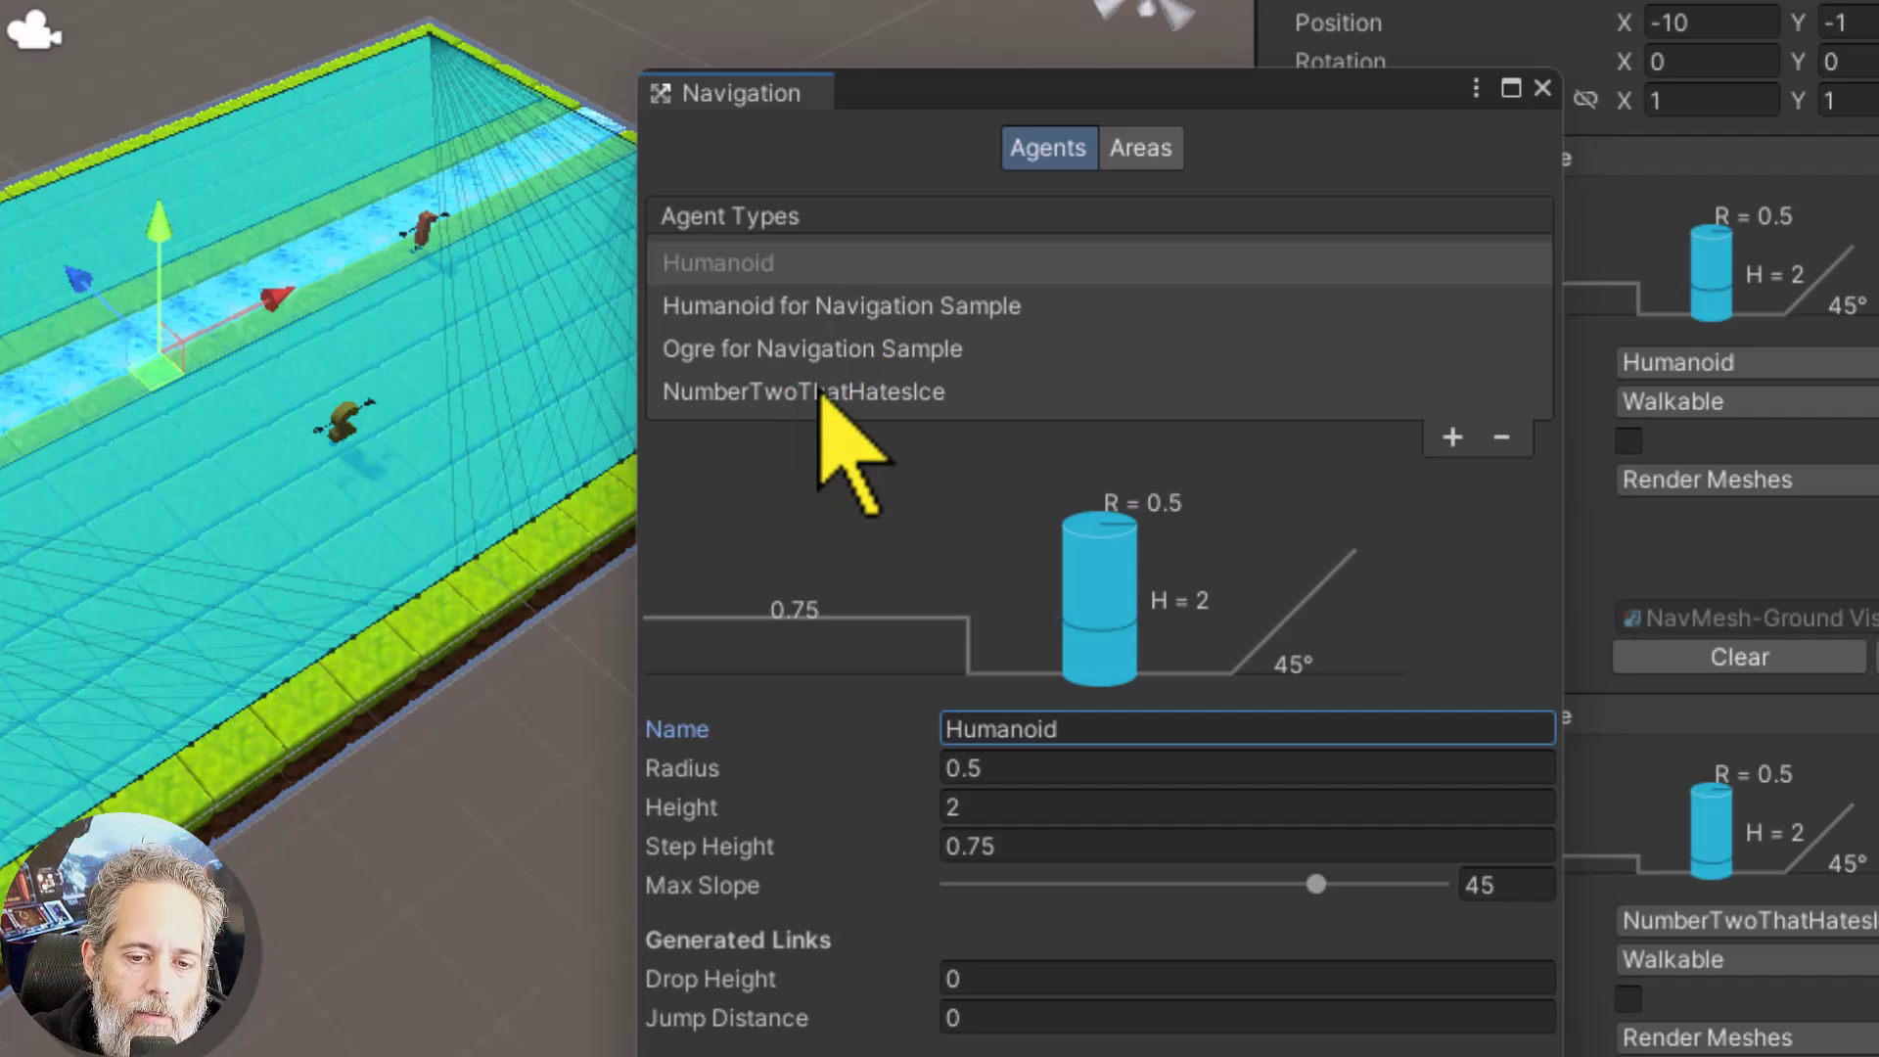
pyautogui.click(1023, 419)
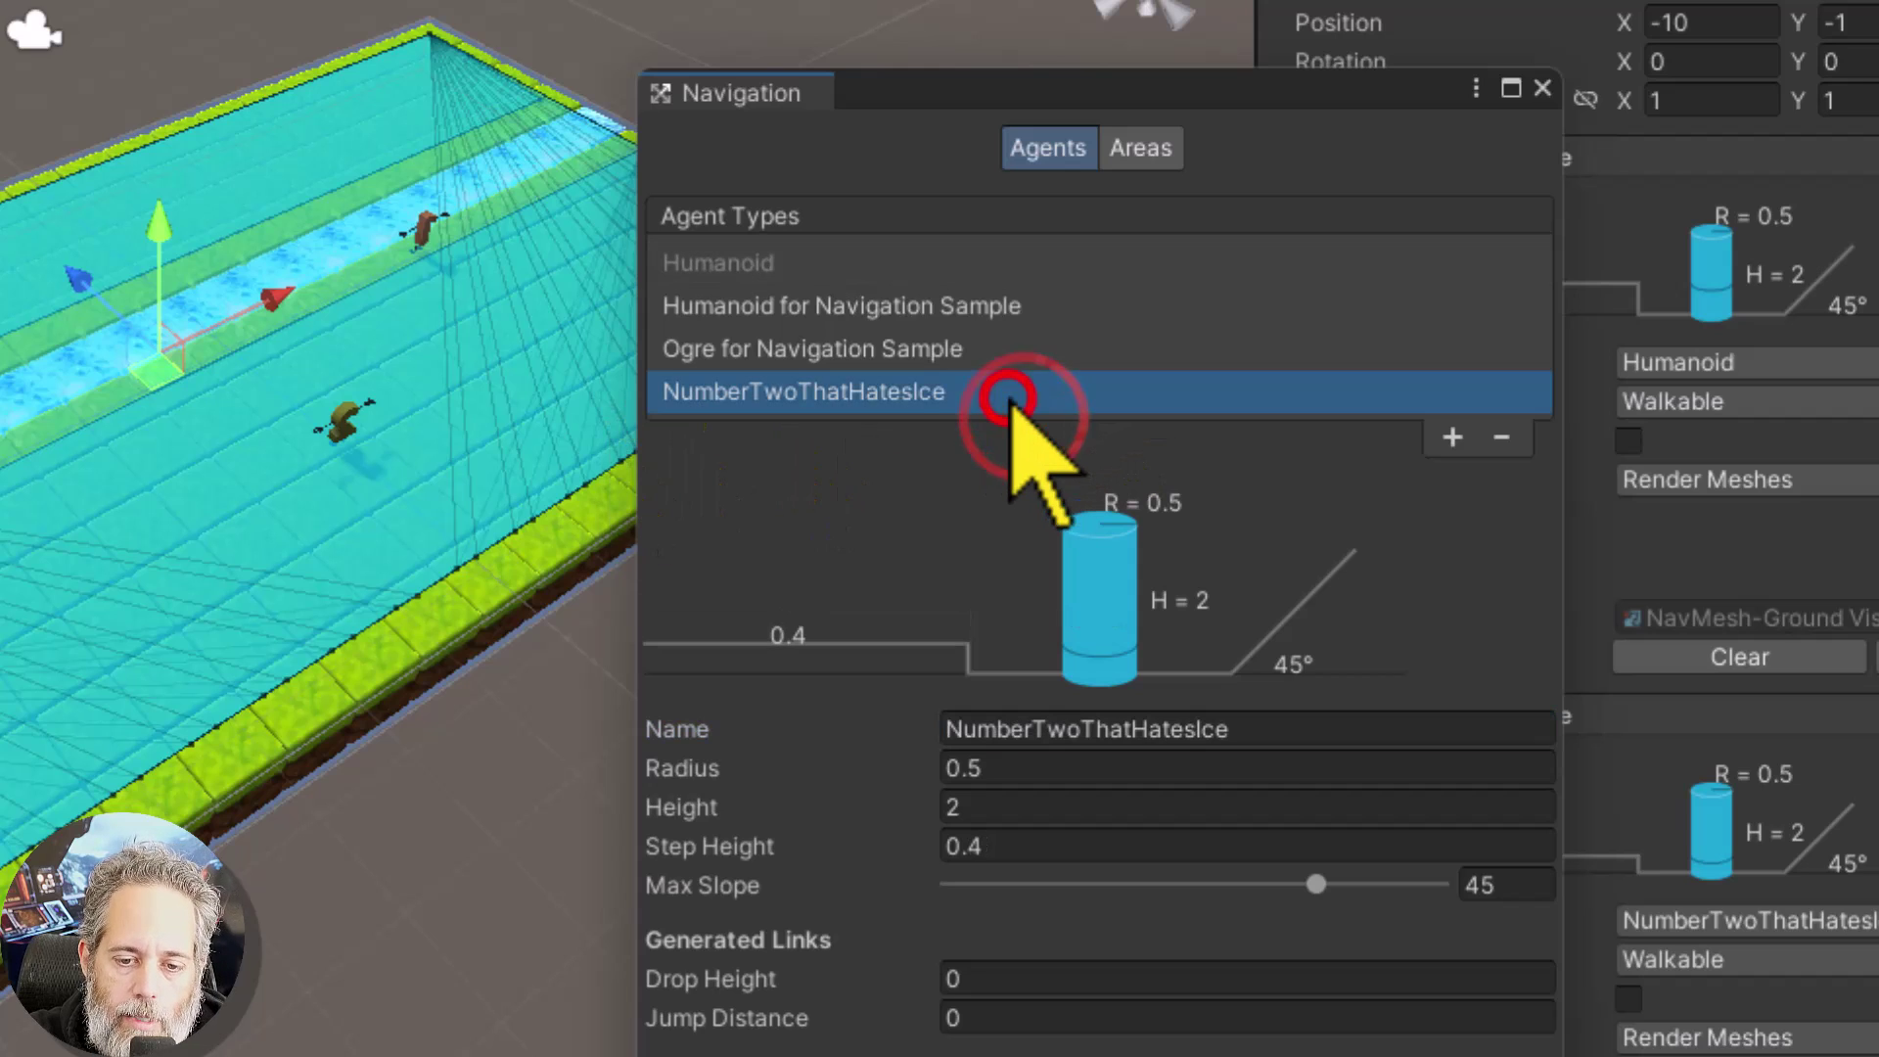
pyautogui.click(888, 262)
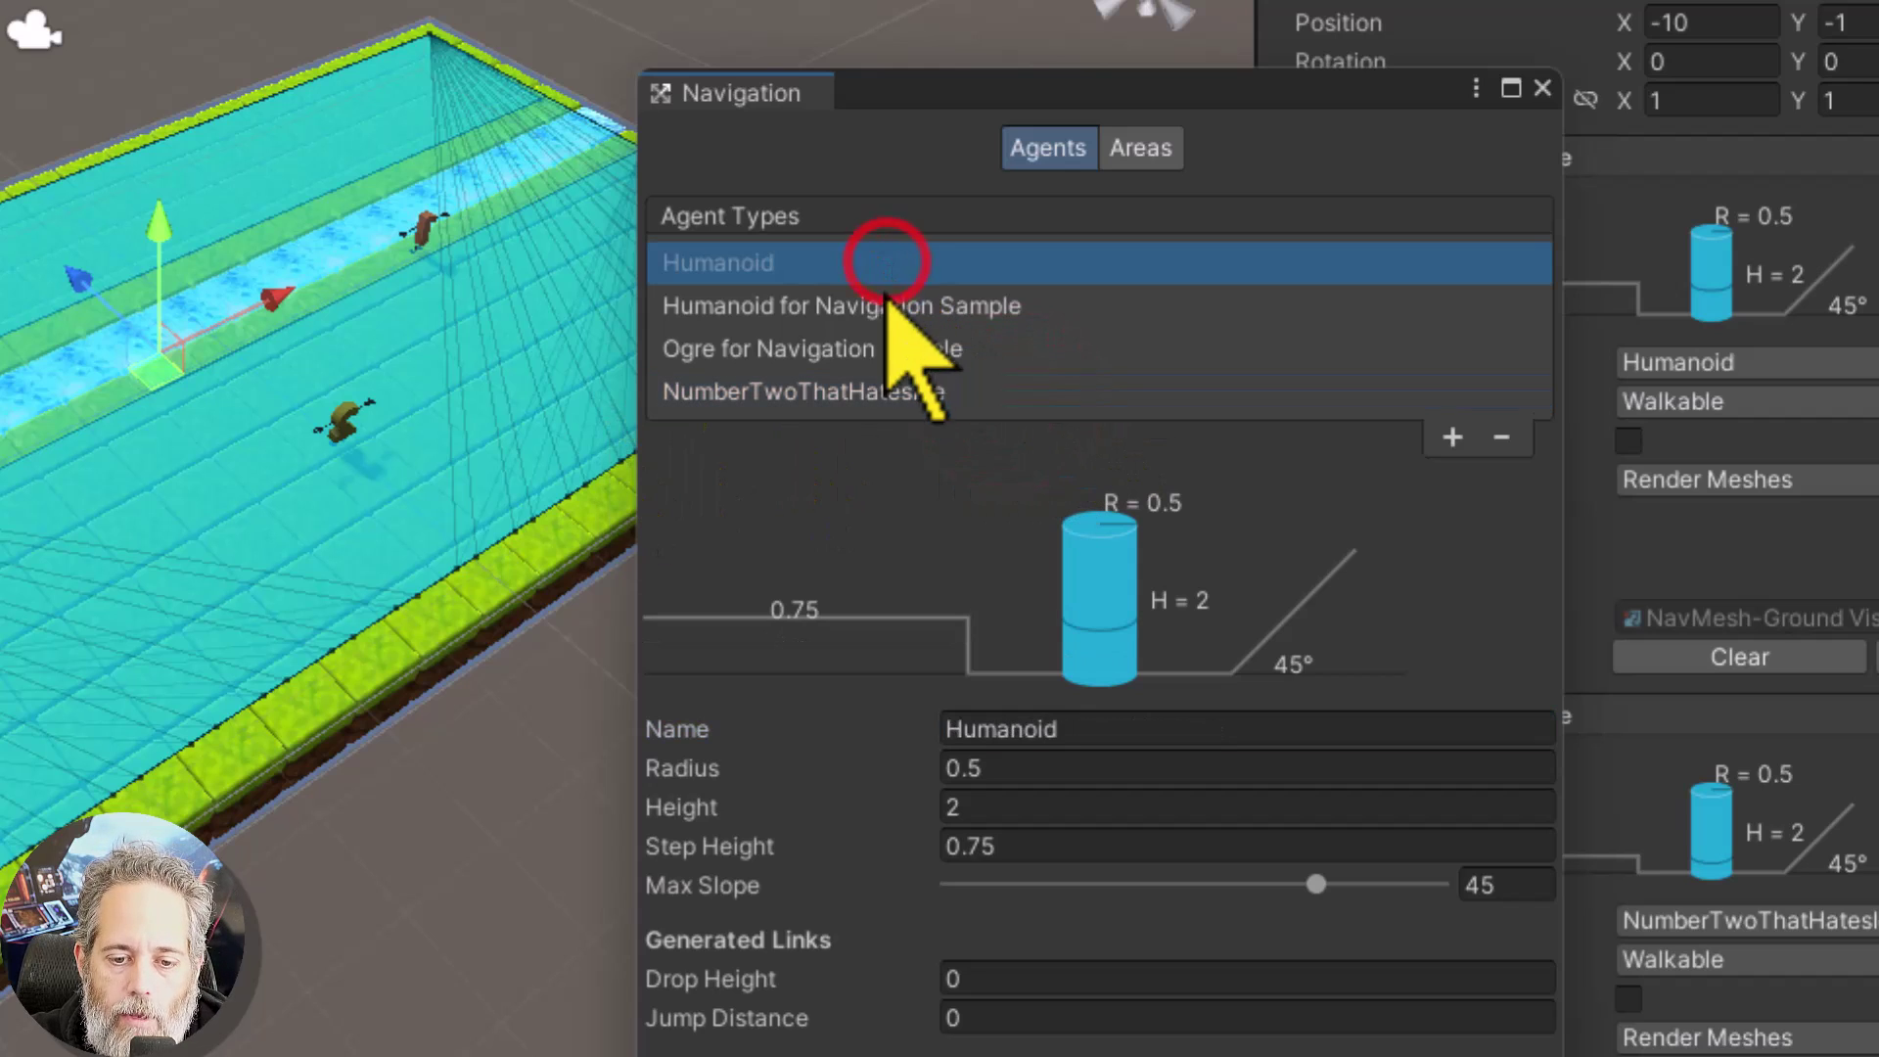
pyautogui.click(866, 392)
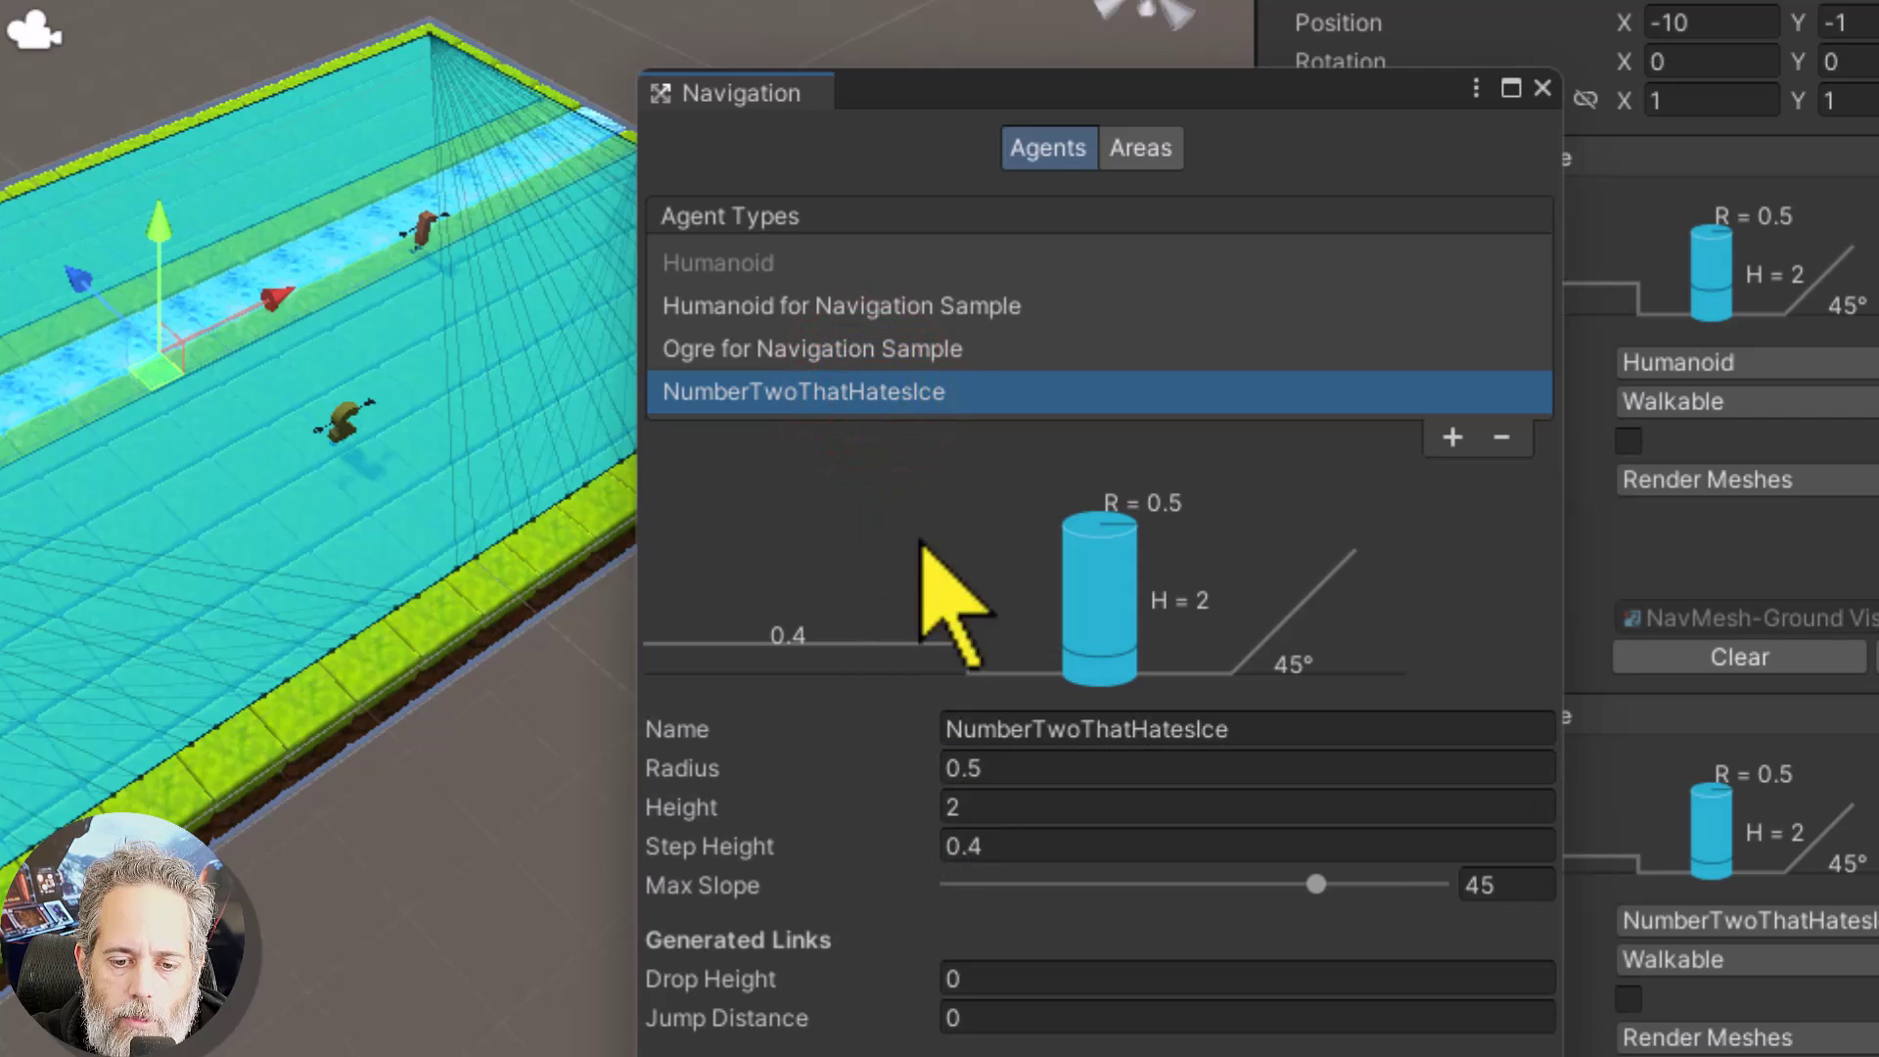
pyautogui.click(871, 245)
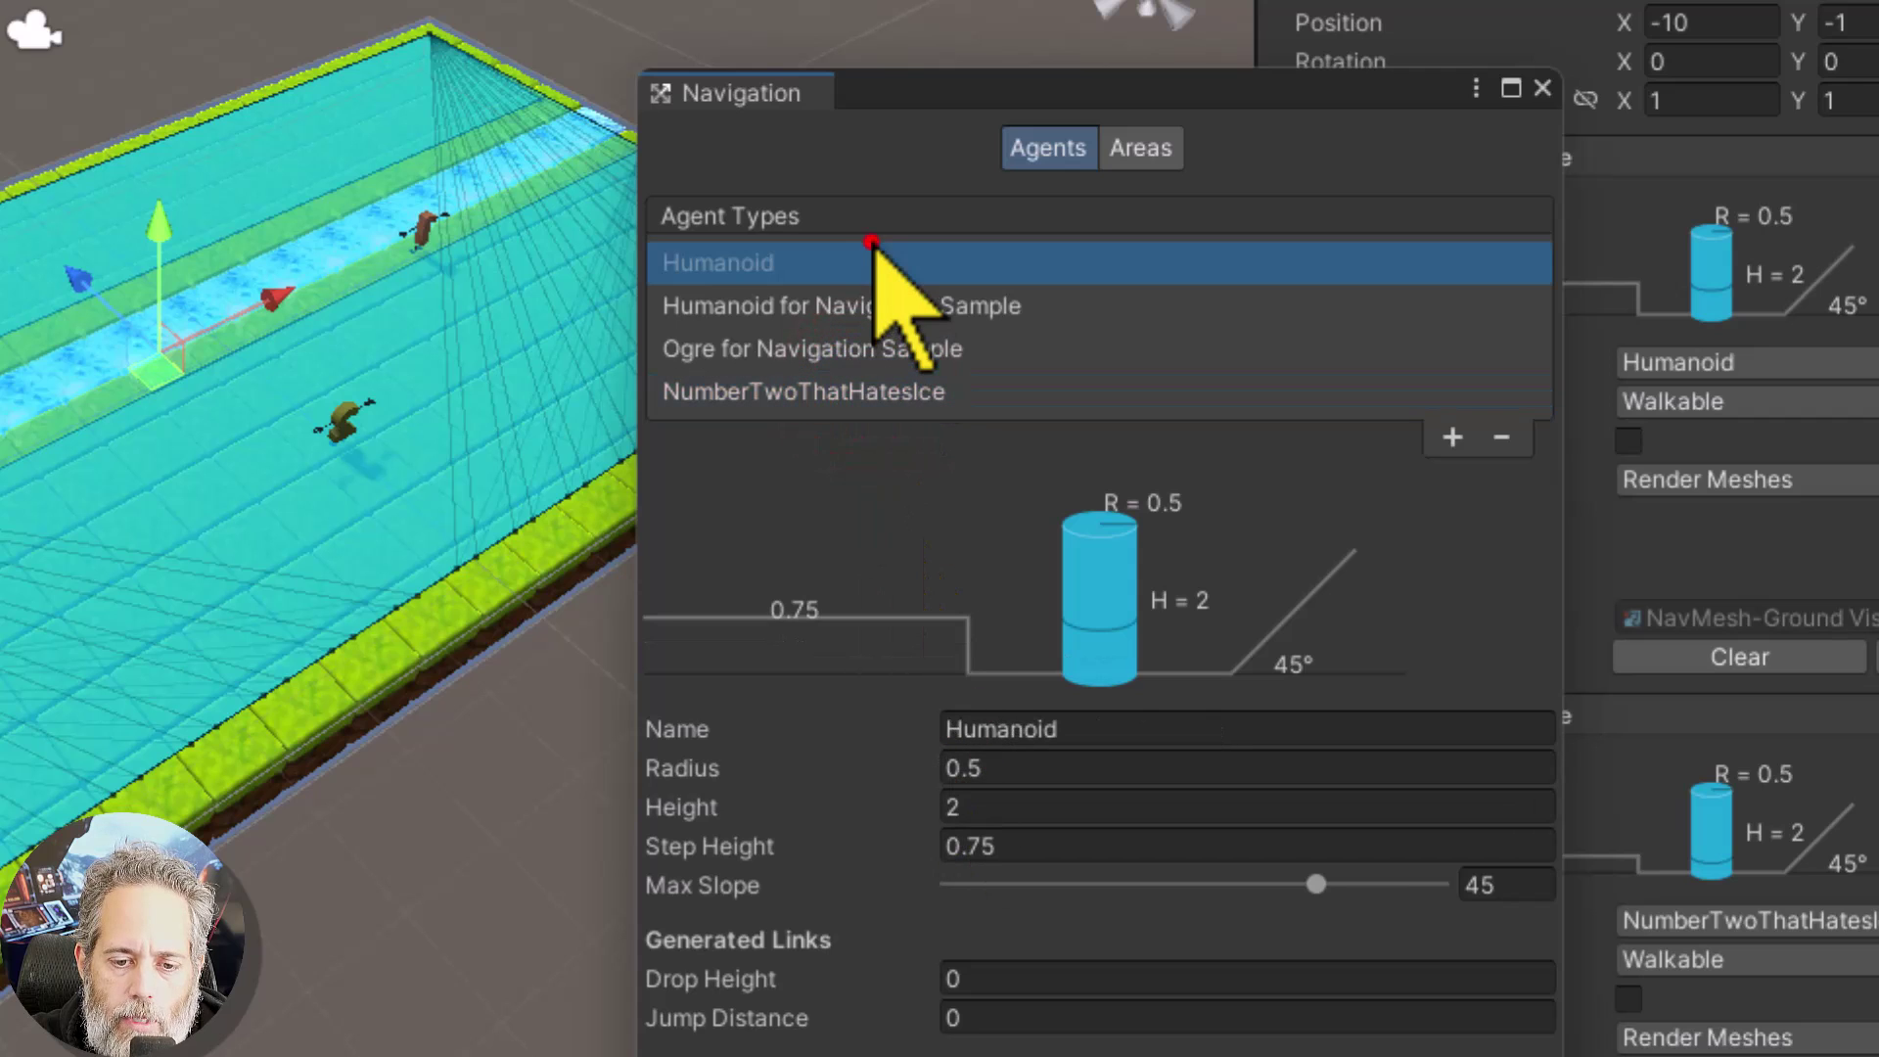
# Clear both Ground Visuals NavMeshSurfaces, leaving only the NumberTwoThatHatesIce surface baked
pyautogui.click(1529, 83)
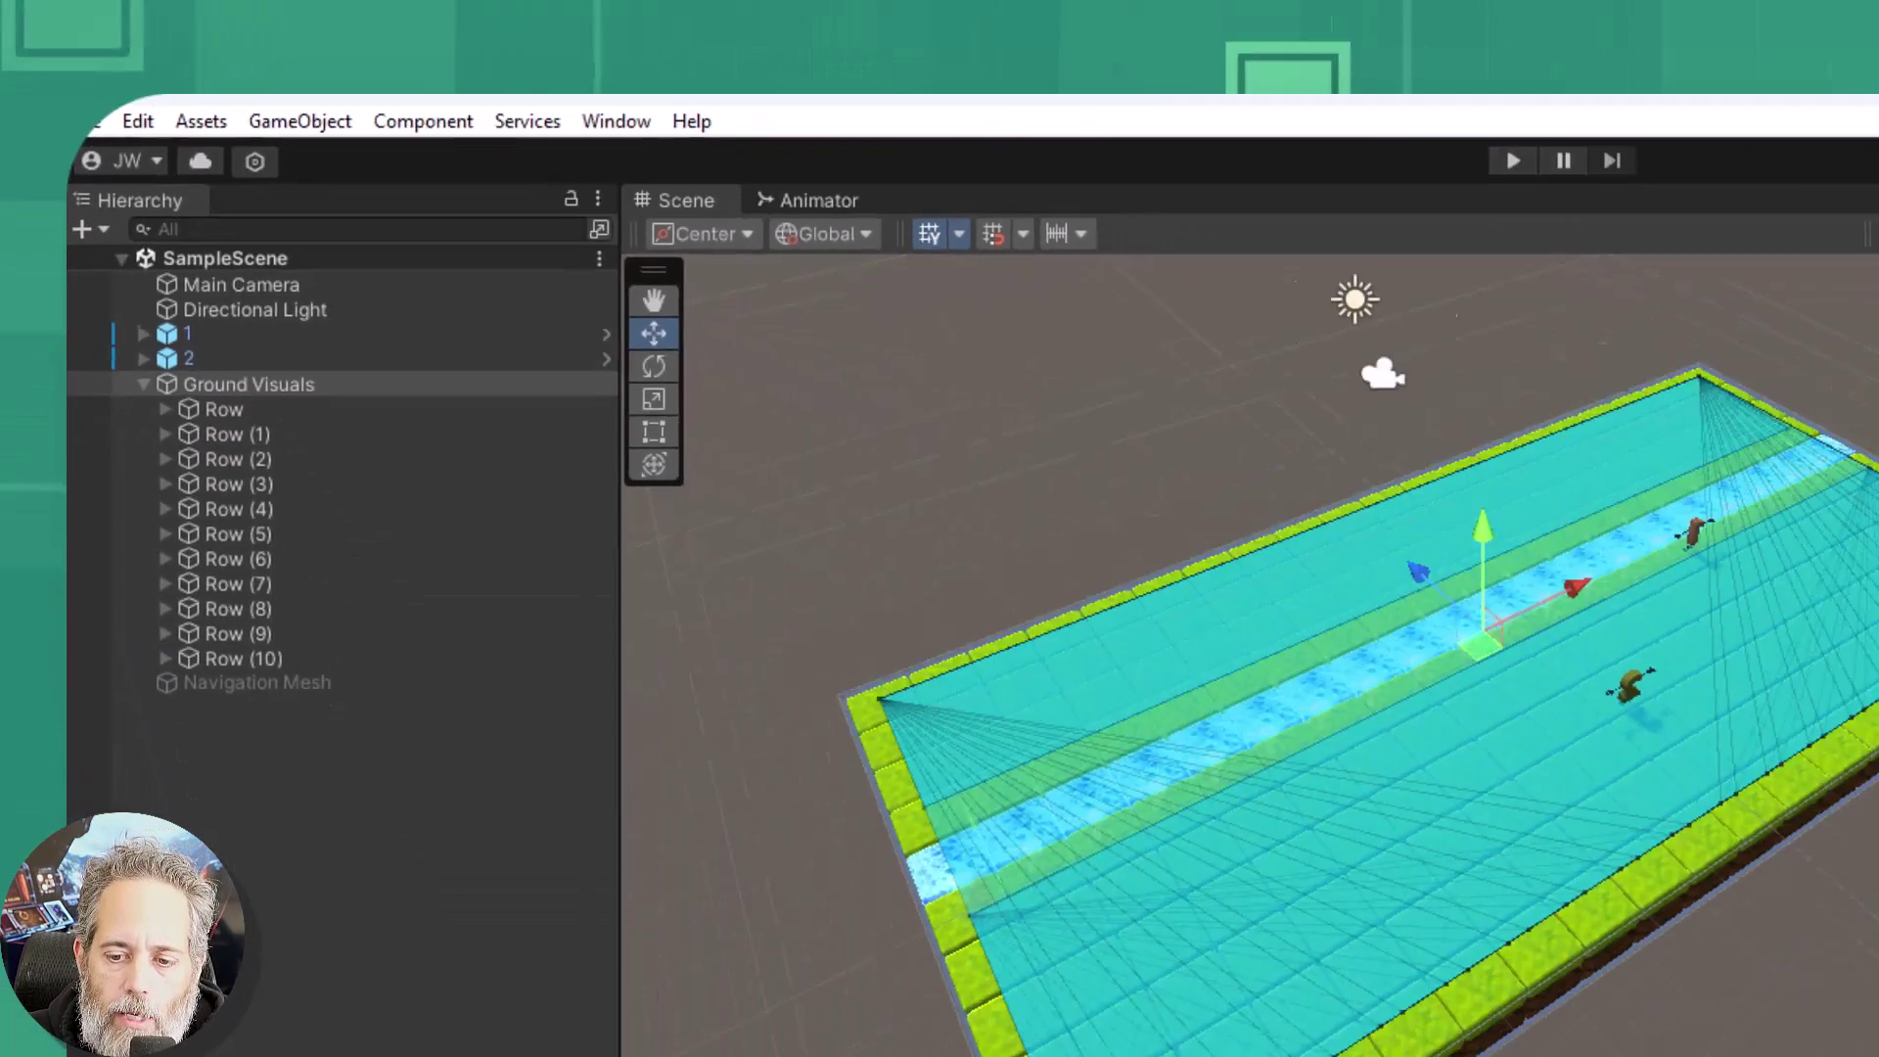
pyautogui.click(1635, 493)
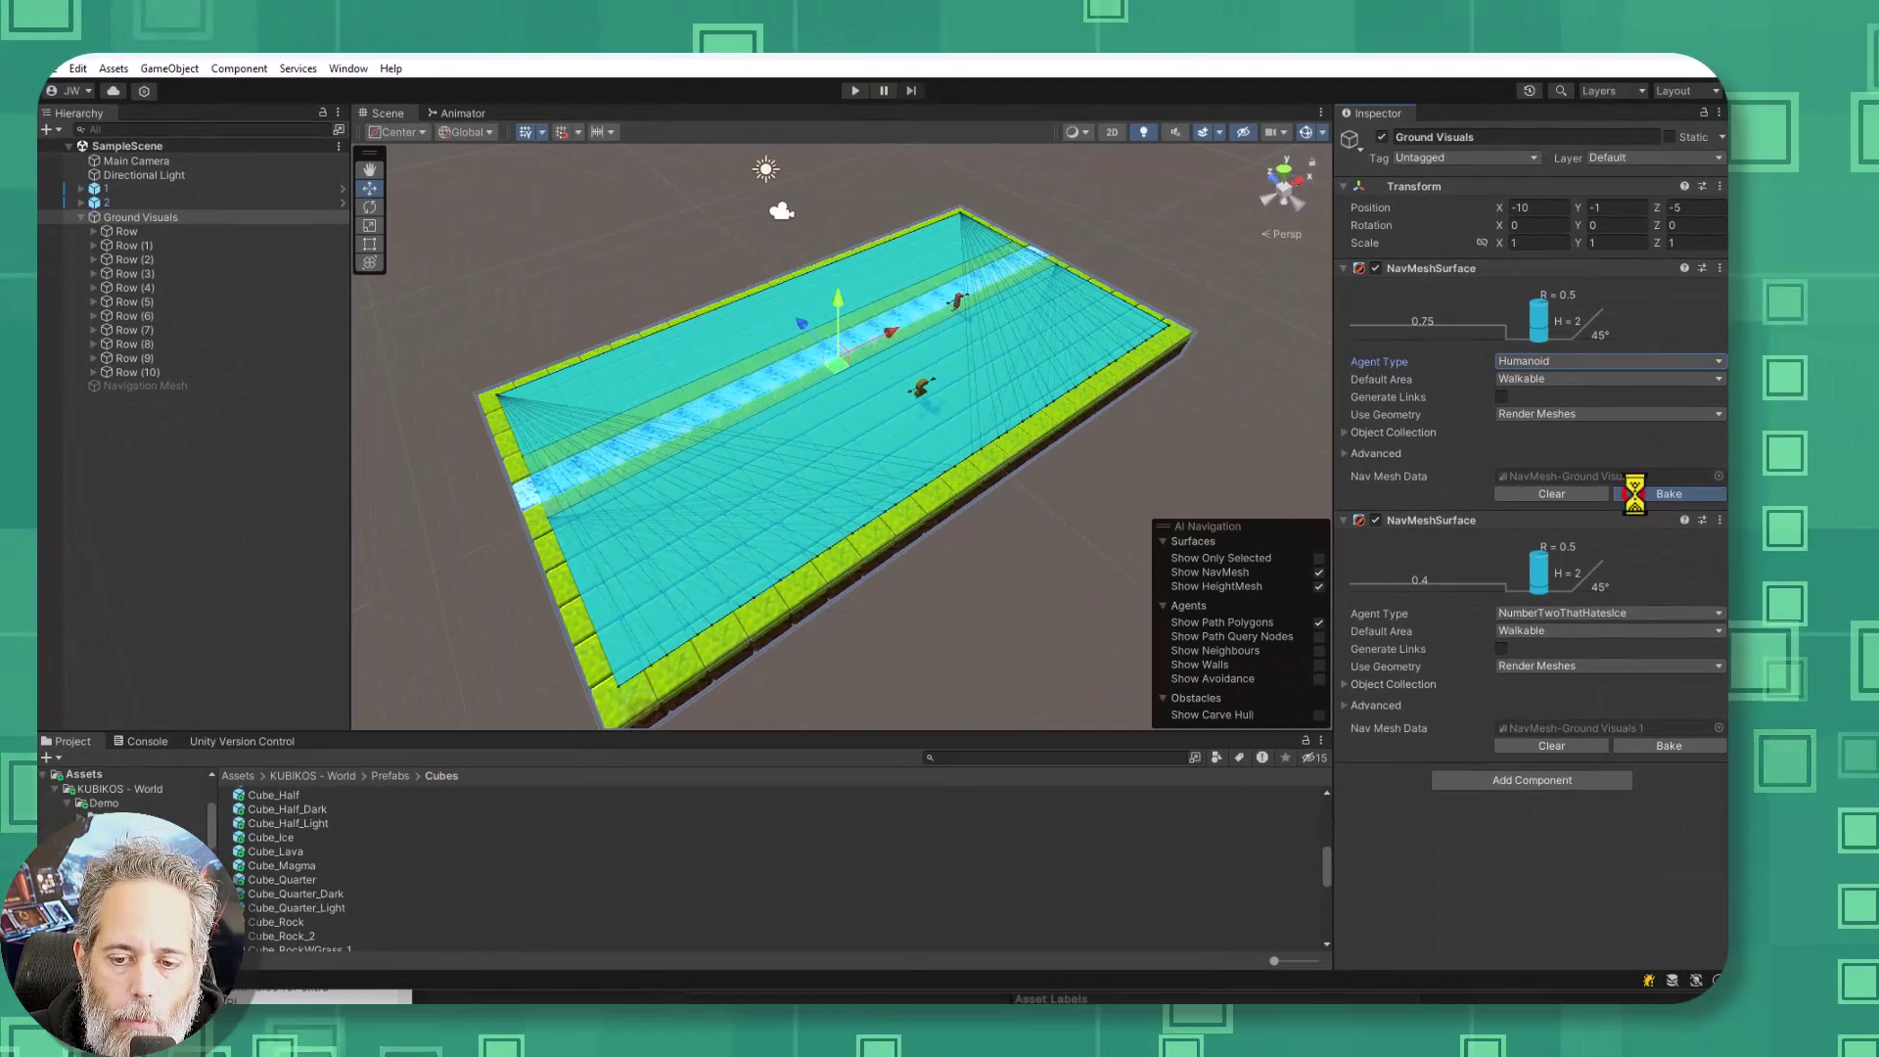
pyautogui.click(1553, 495)
pyautogui.click(1557, 742)
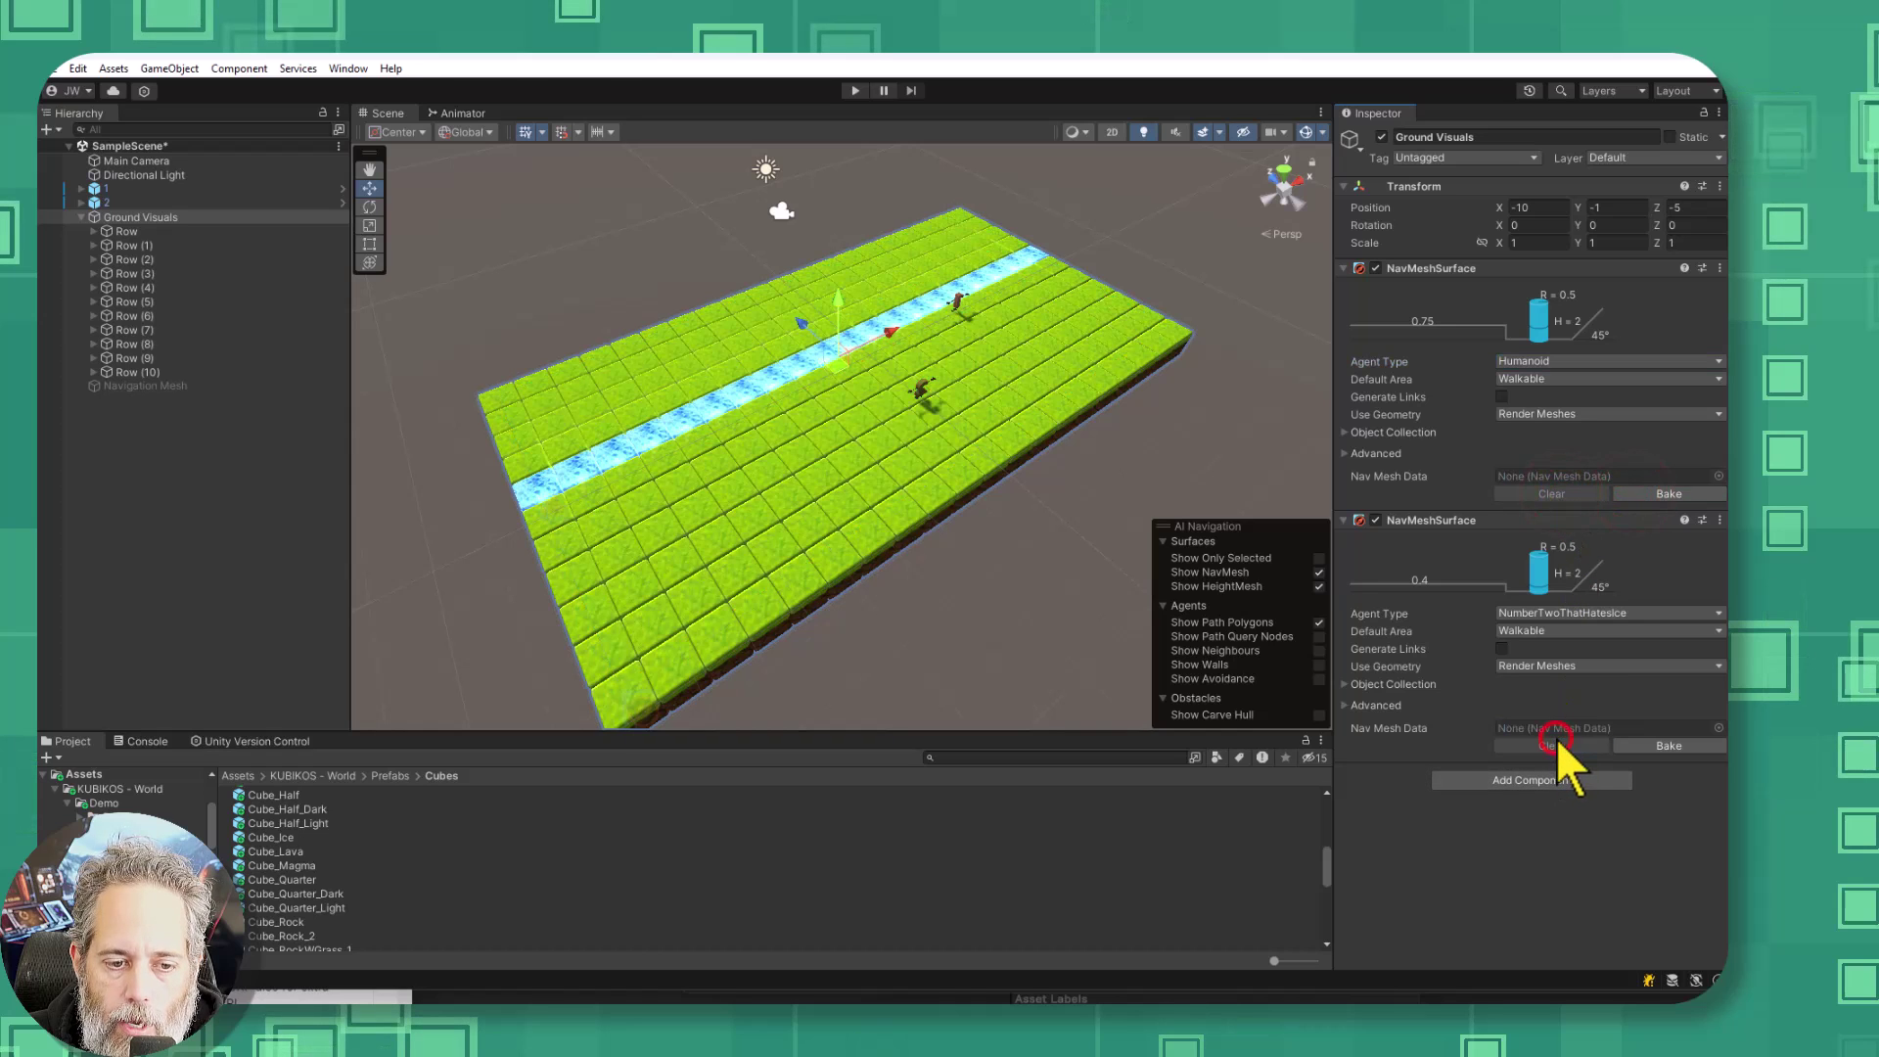
pyautogui.click(1643, 488)
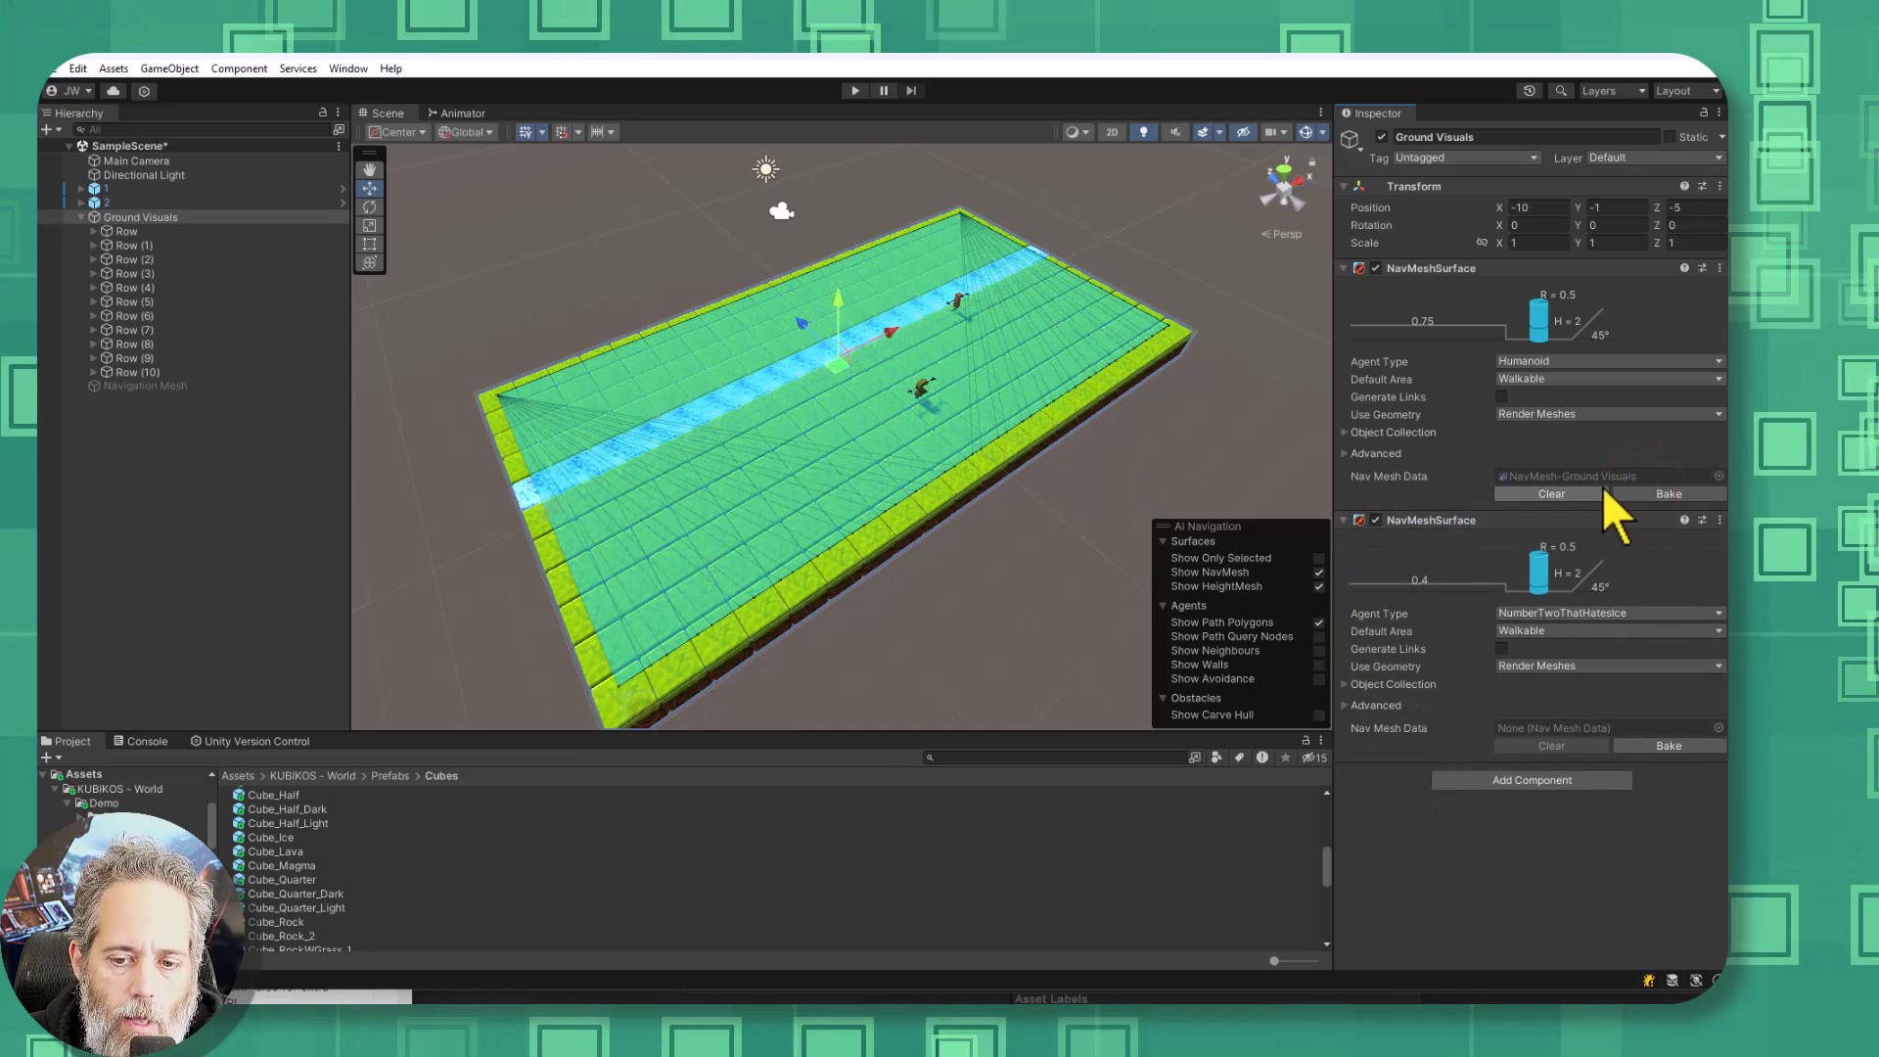
pyautogui.click(1590, 494)
pyautogui.click(1658, 747)
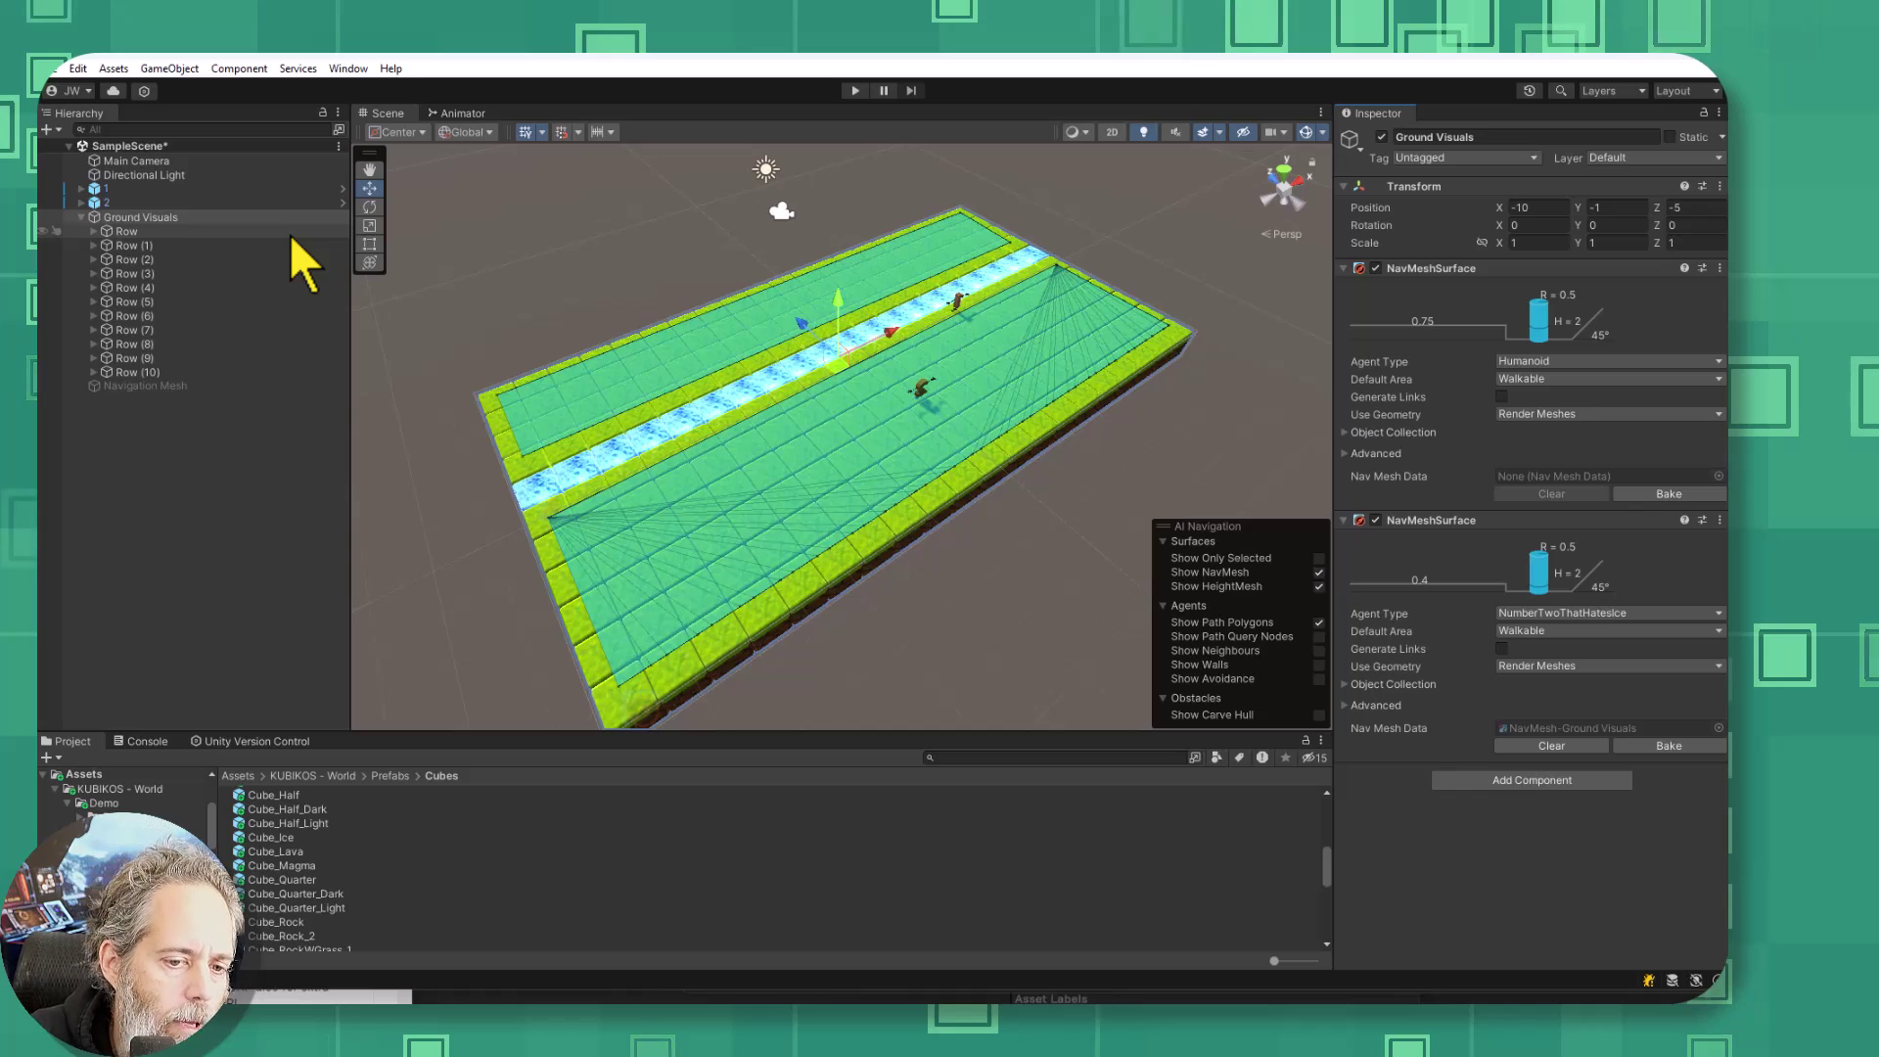
# Inspect Row (4)'s NavMeshModifier Mode and its Ogre and NumberTwoThatHatesIce affected agents
pyautogui.click(150, 288)
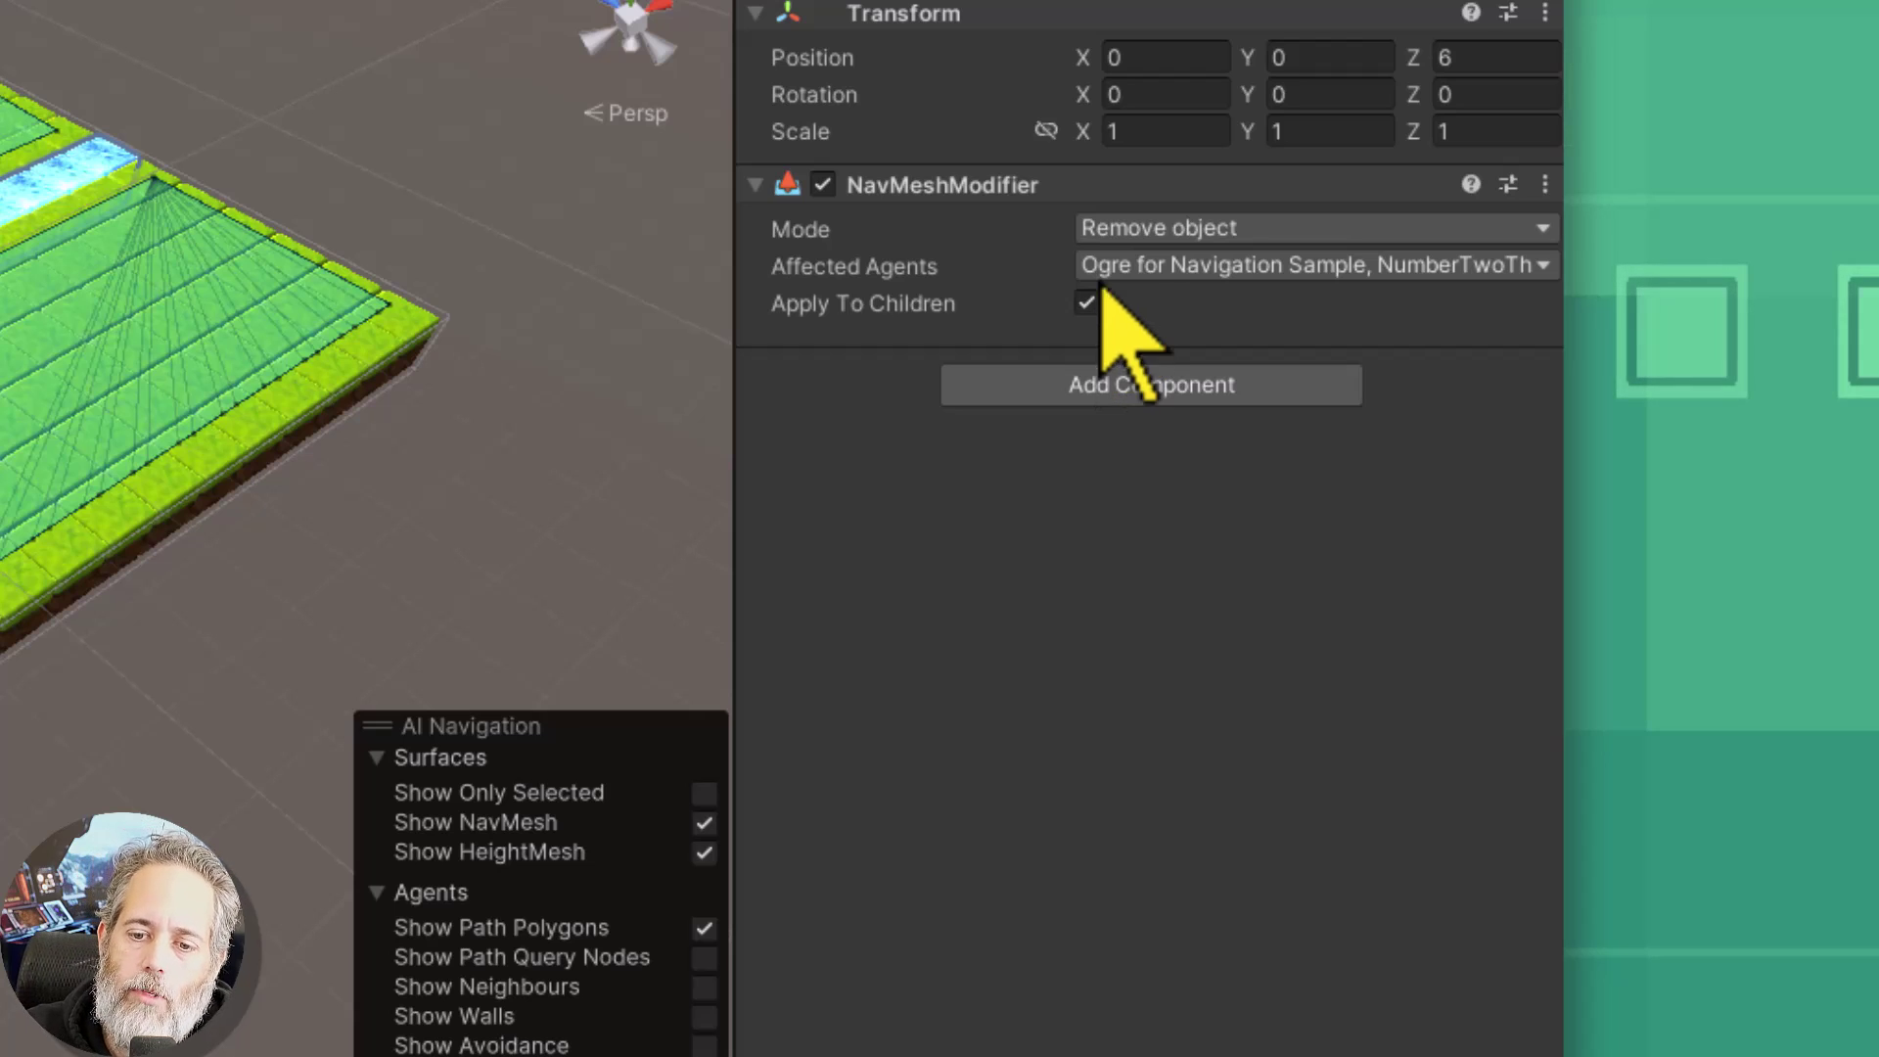
pyautogui.click(1113, 231)
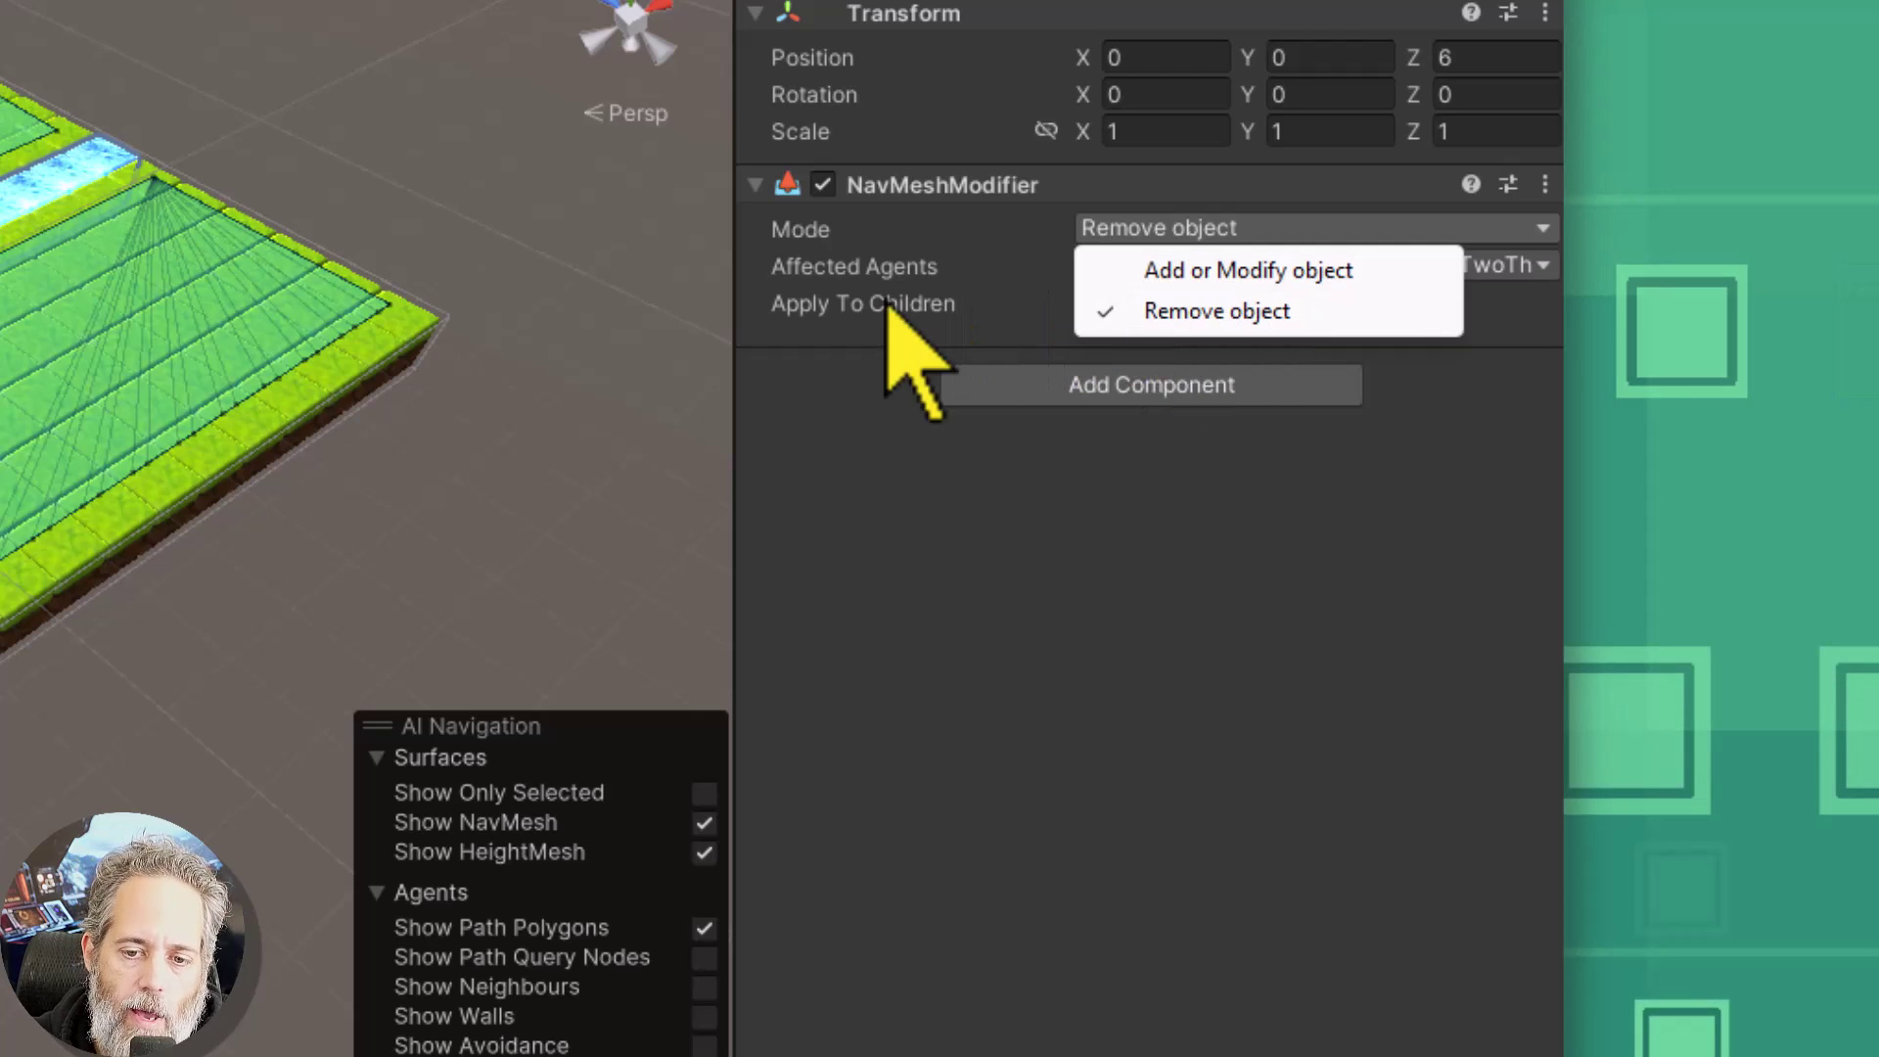
pyautogui.click(795, 653)
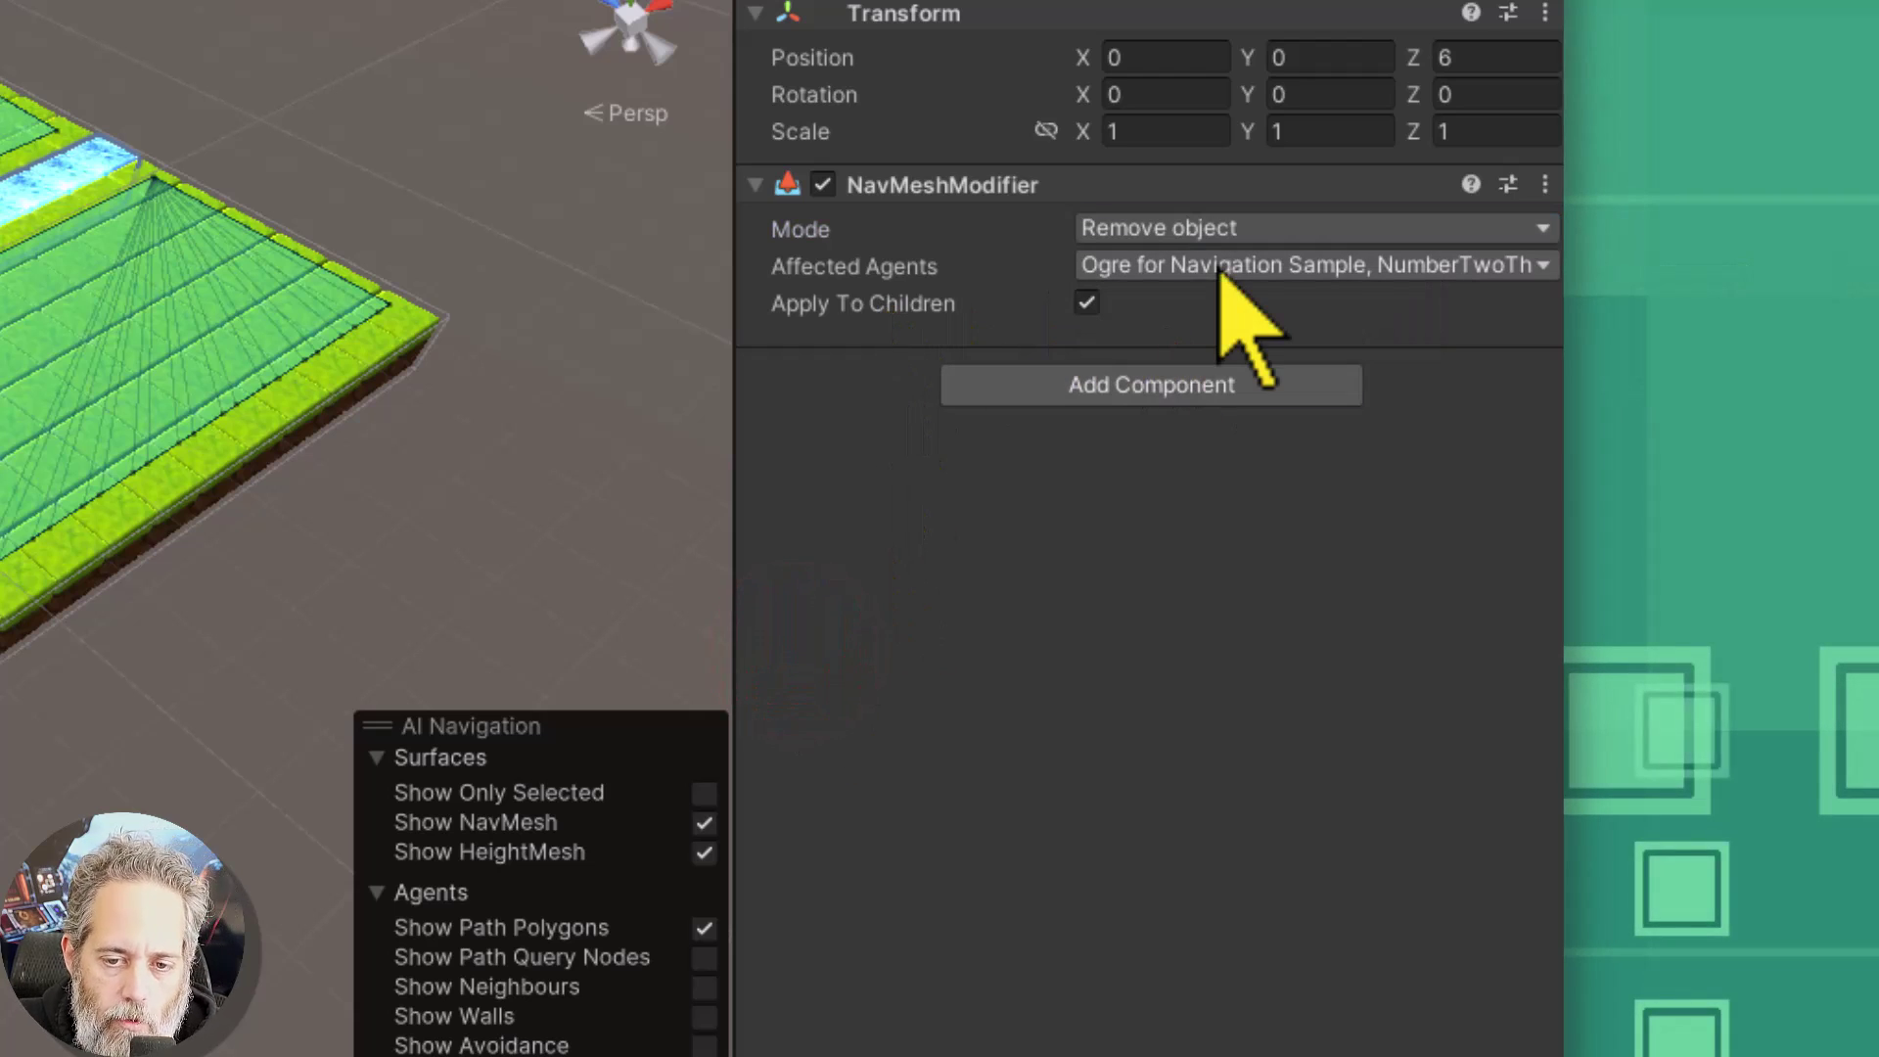
pyautogui.click(1157, 262)
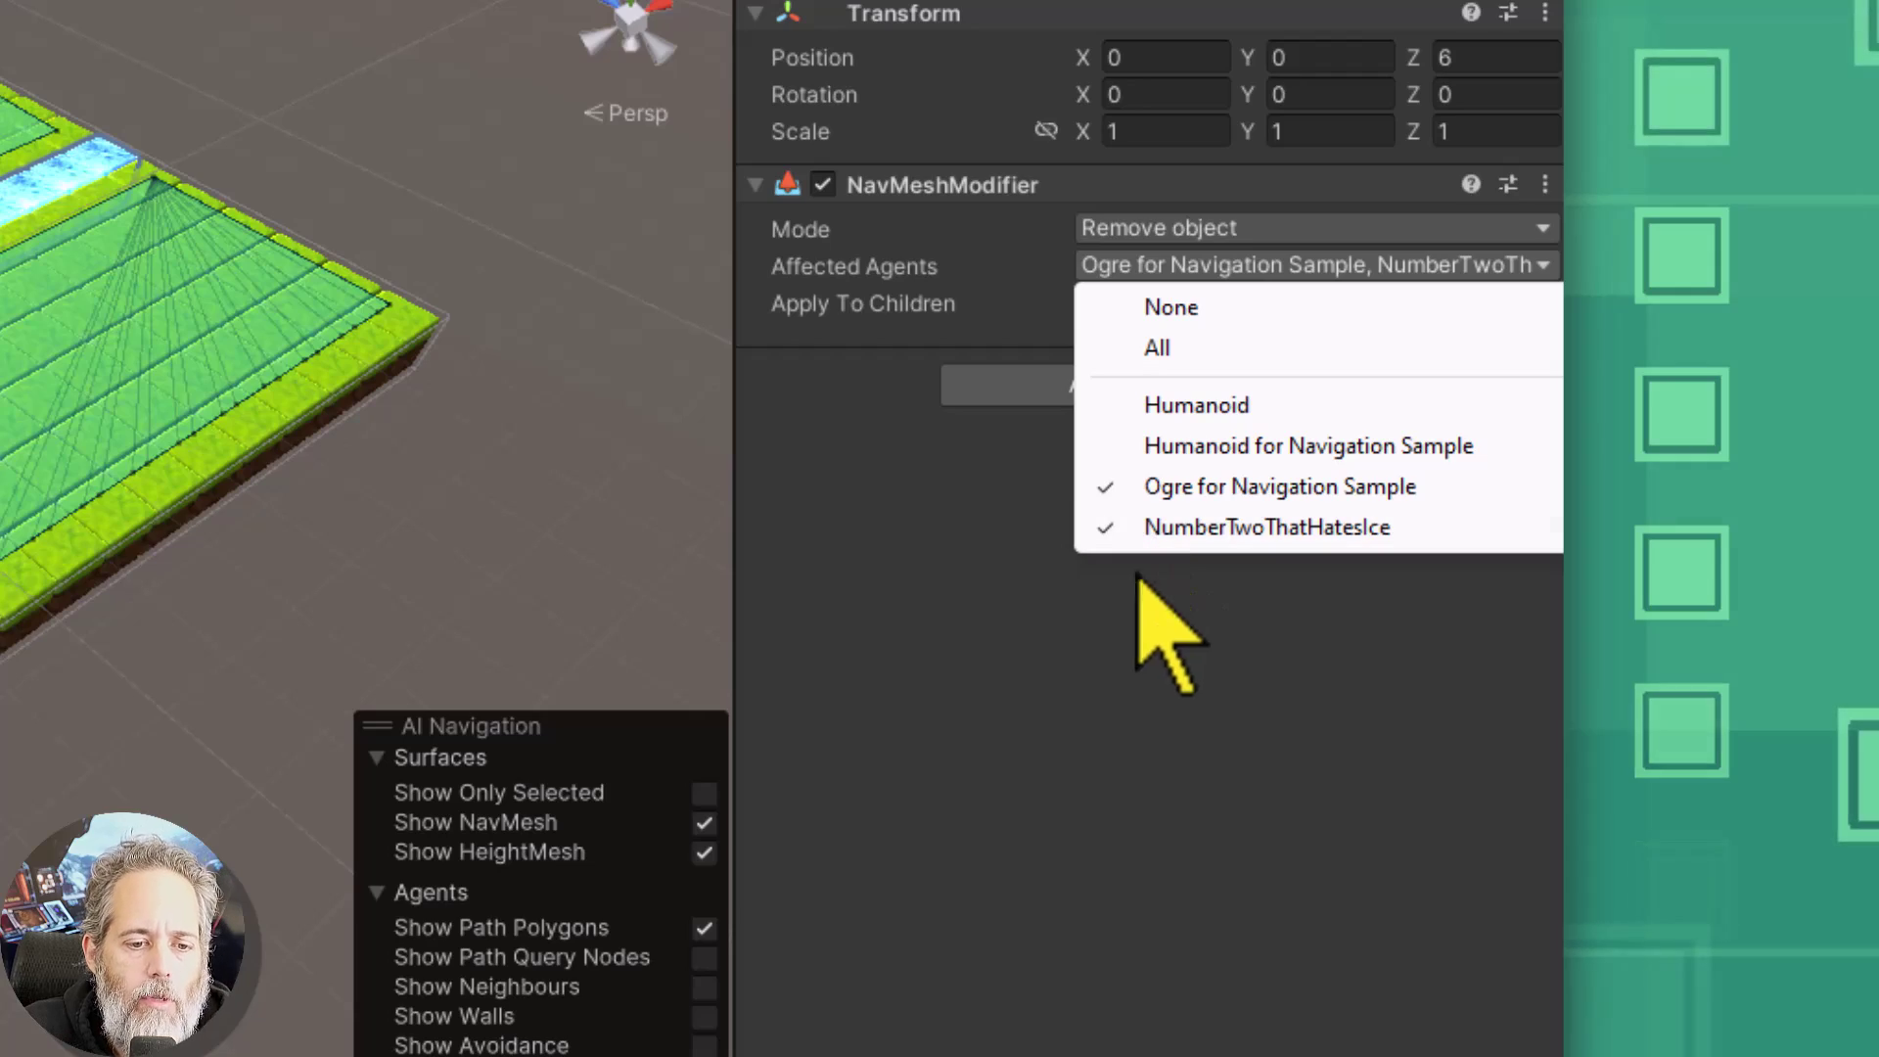
pyautogui.click(1065, 719)
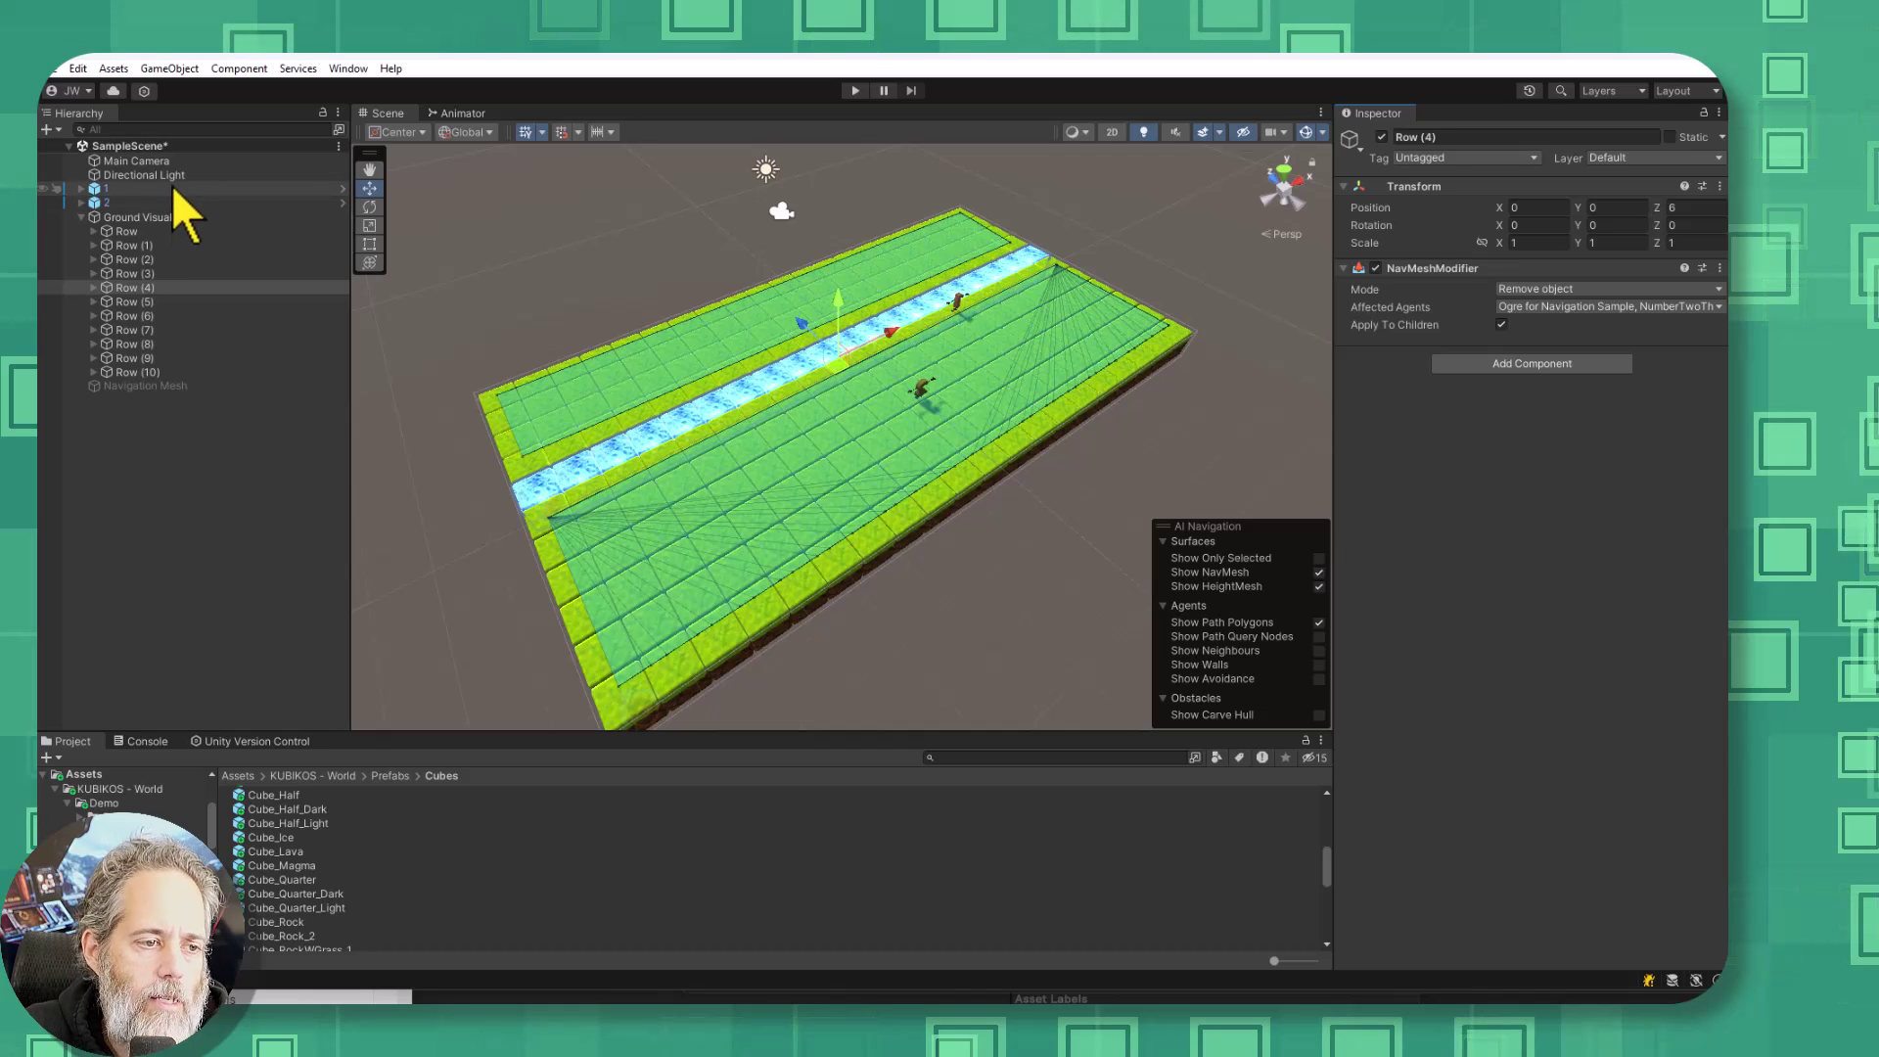
# Compare the Nav Mesh Agent types of characters 1 and 2, ending on character 1
pyautogui.click(173, 188)
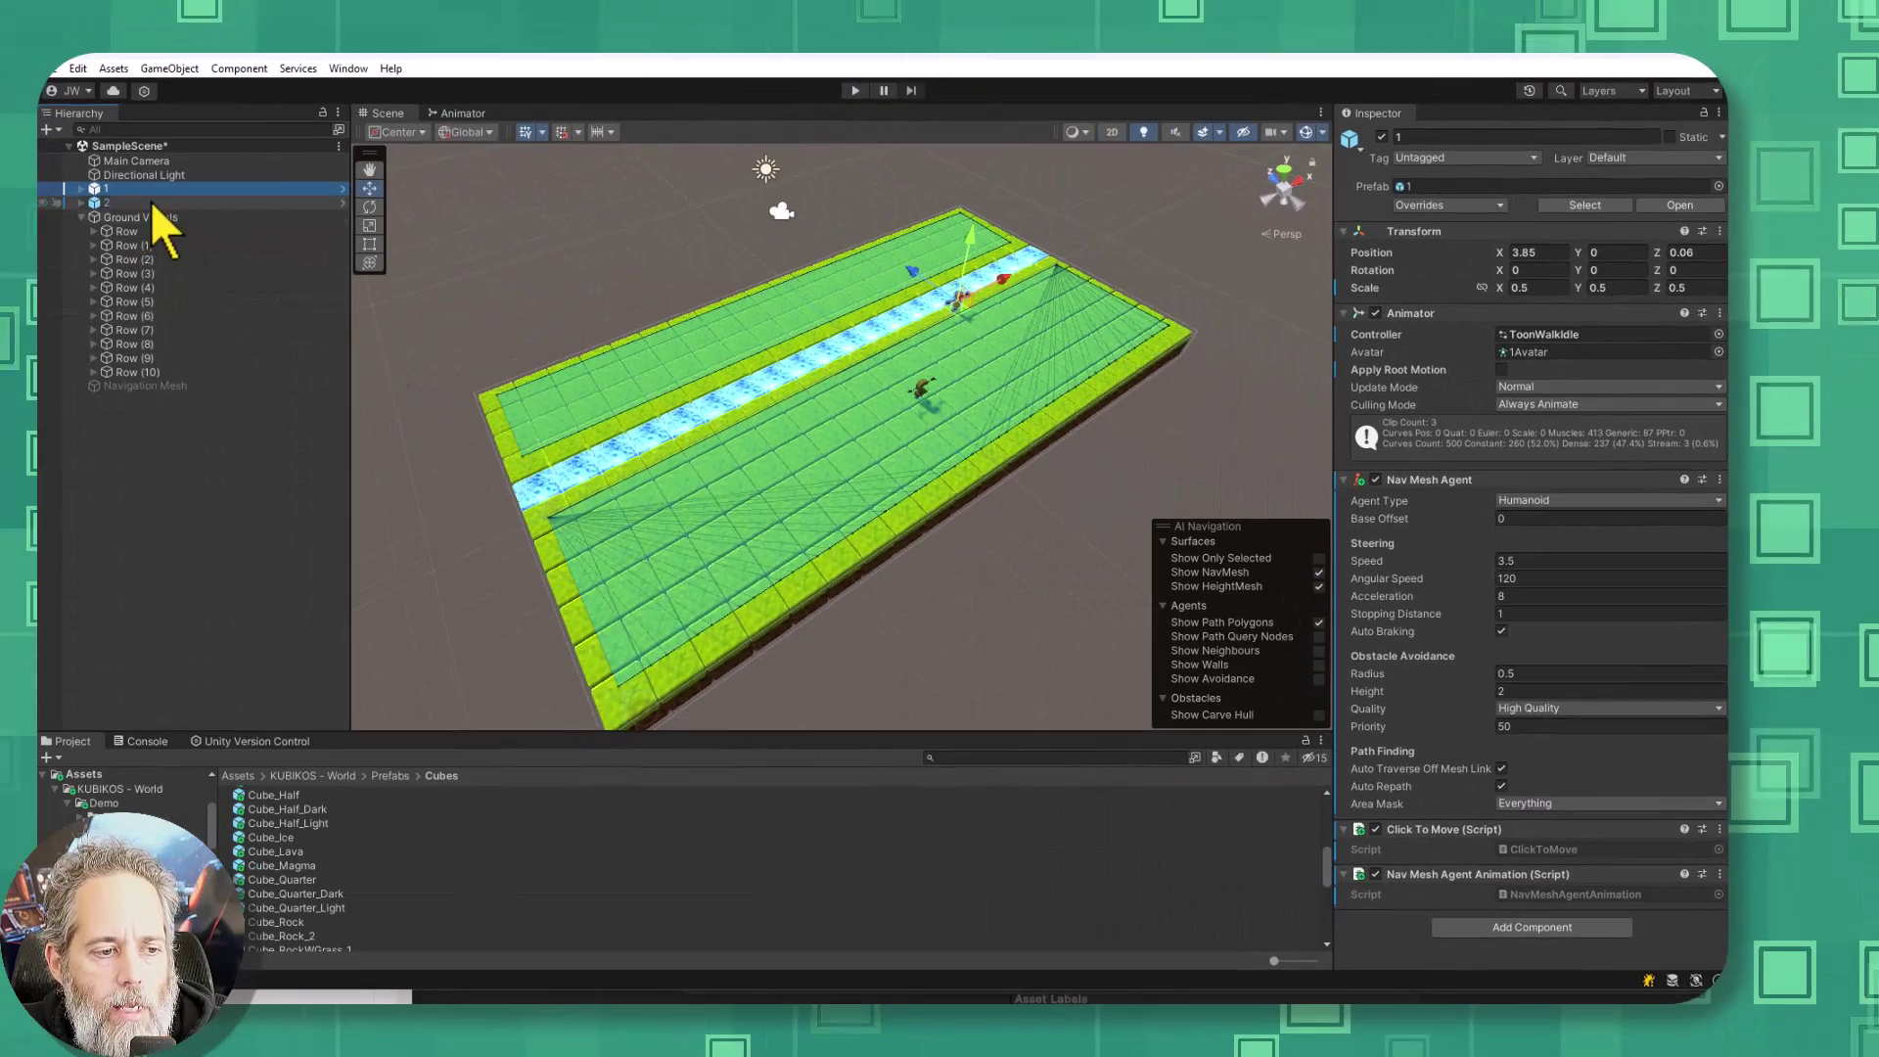
pyautogui.click(150, 201)
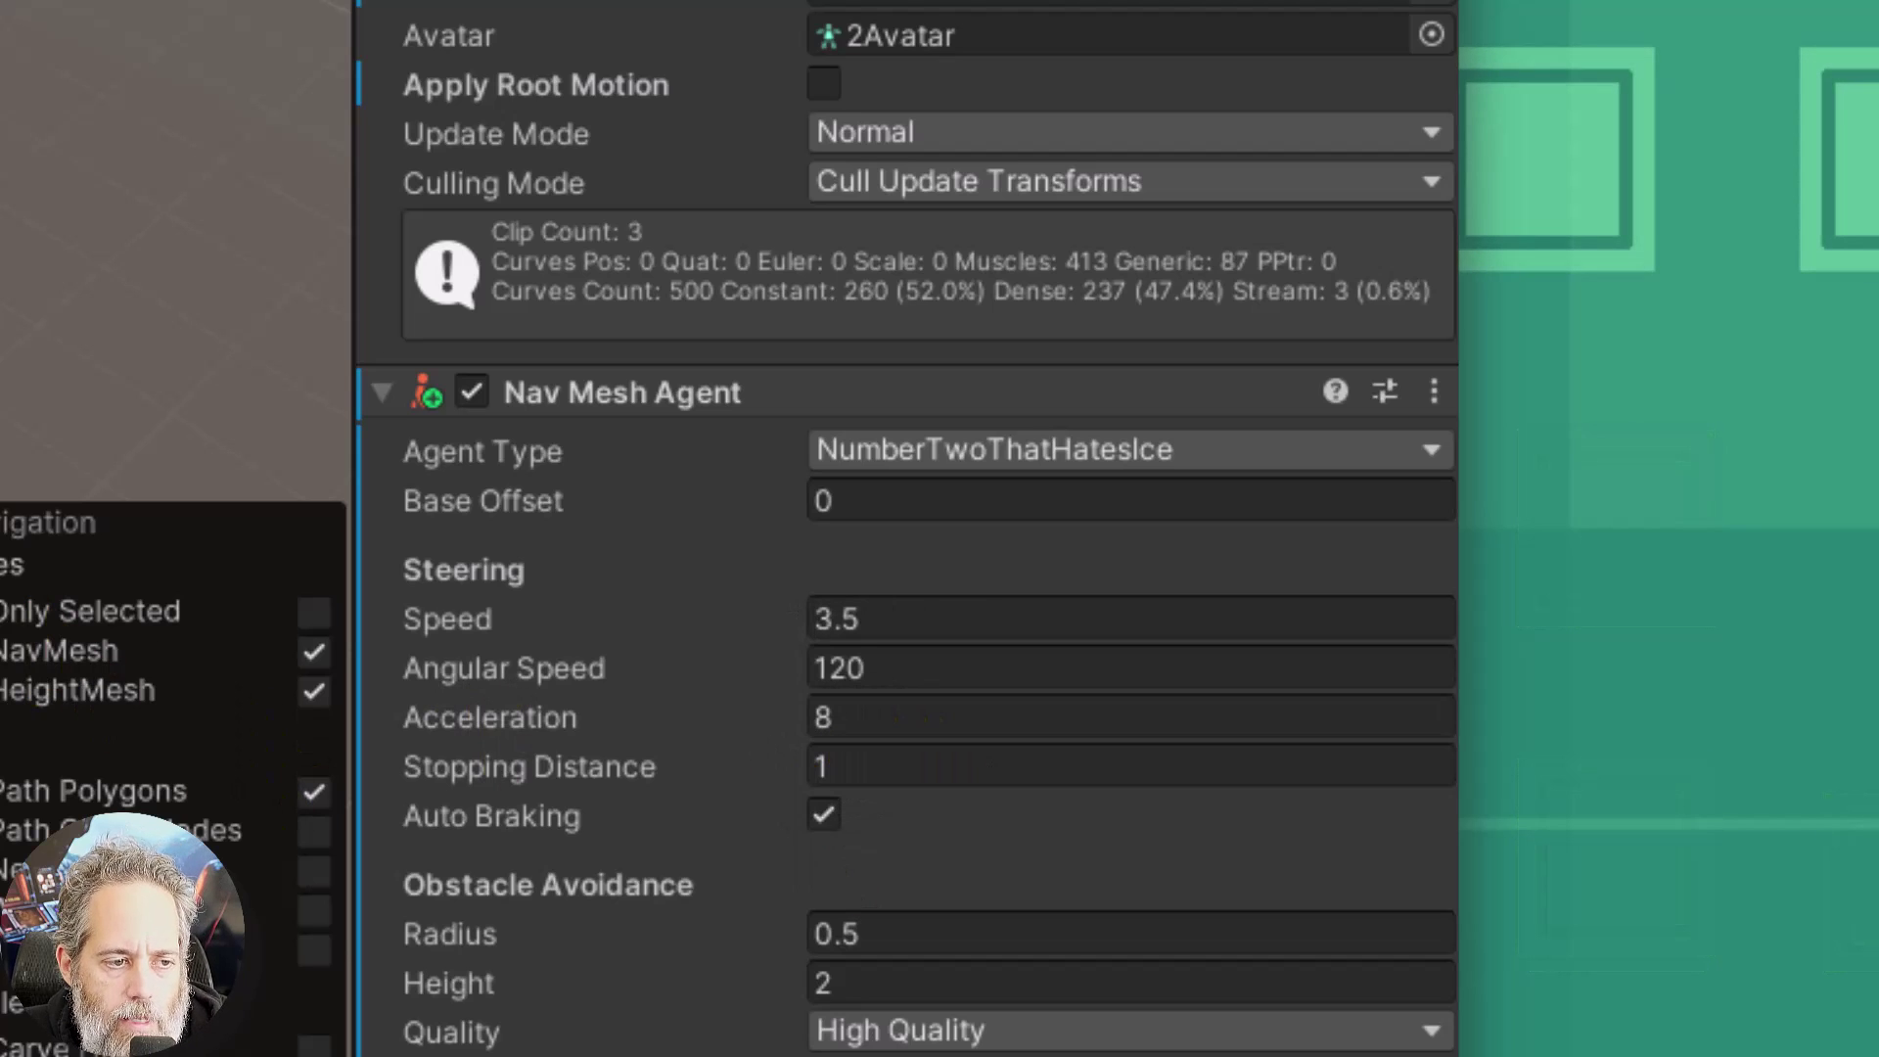
pyautogui.press('Up')
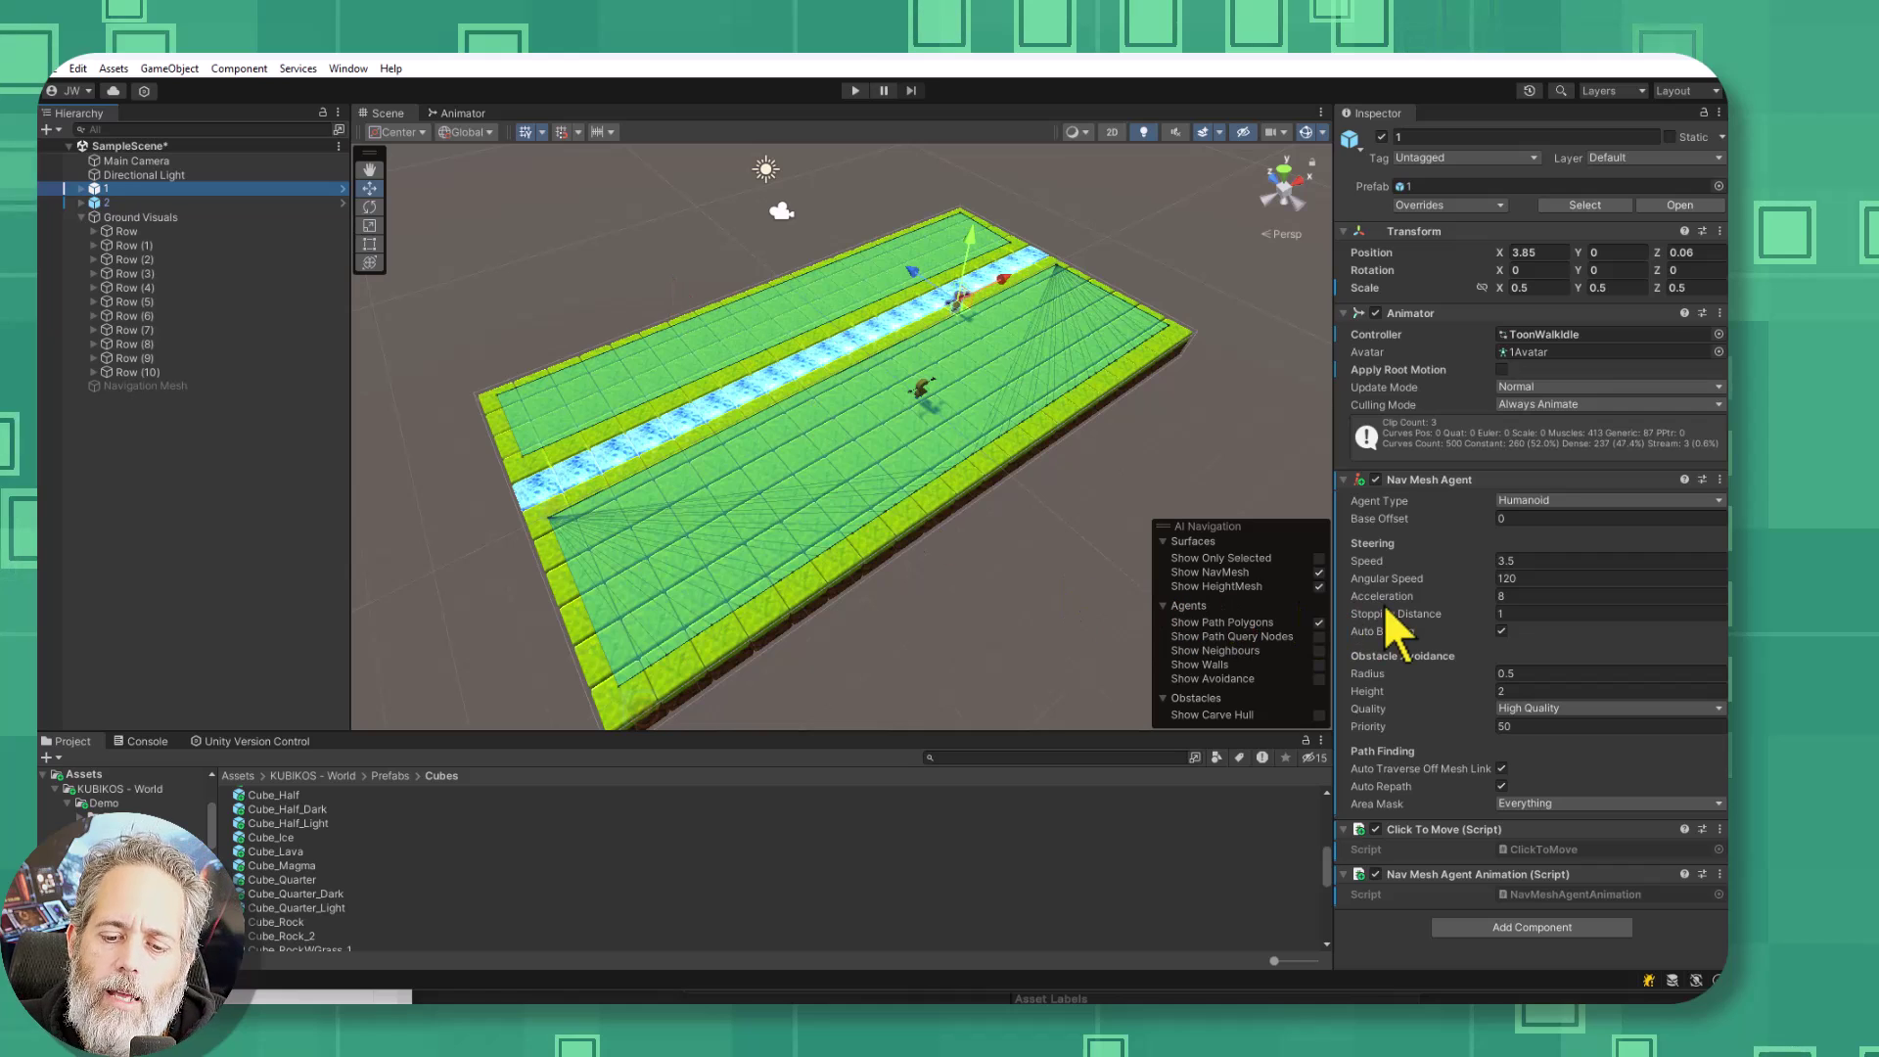
pyautogui.moveTo(1419, 587)
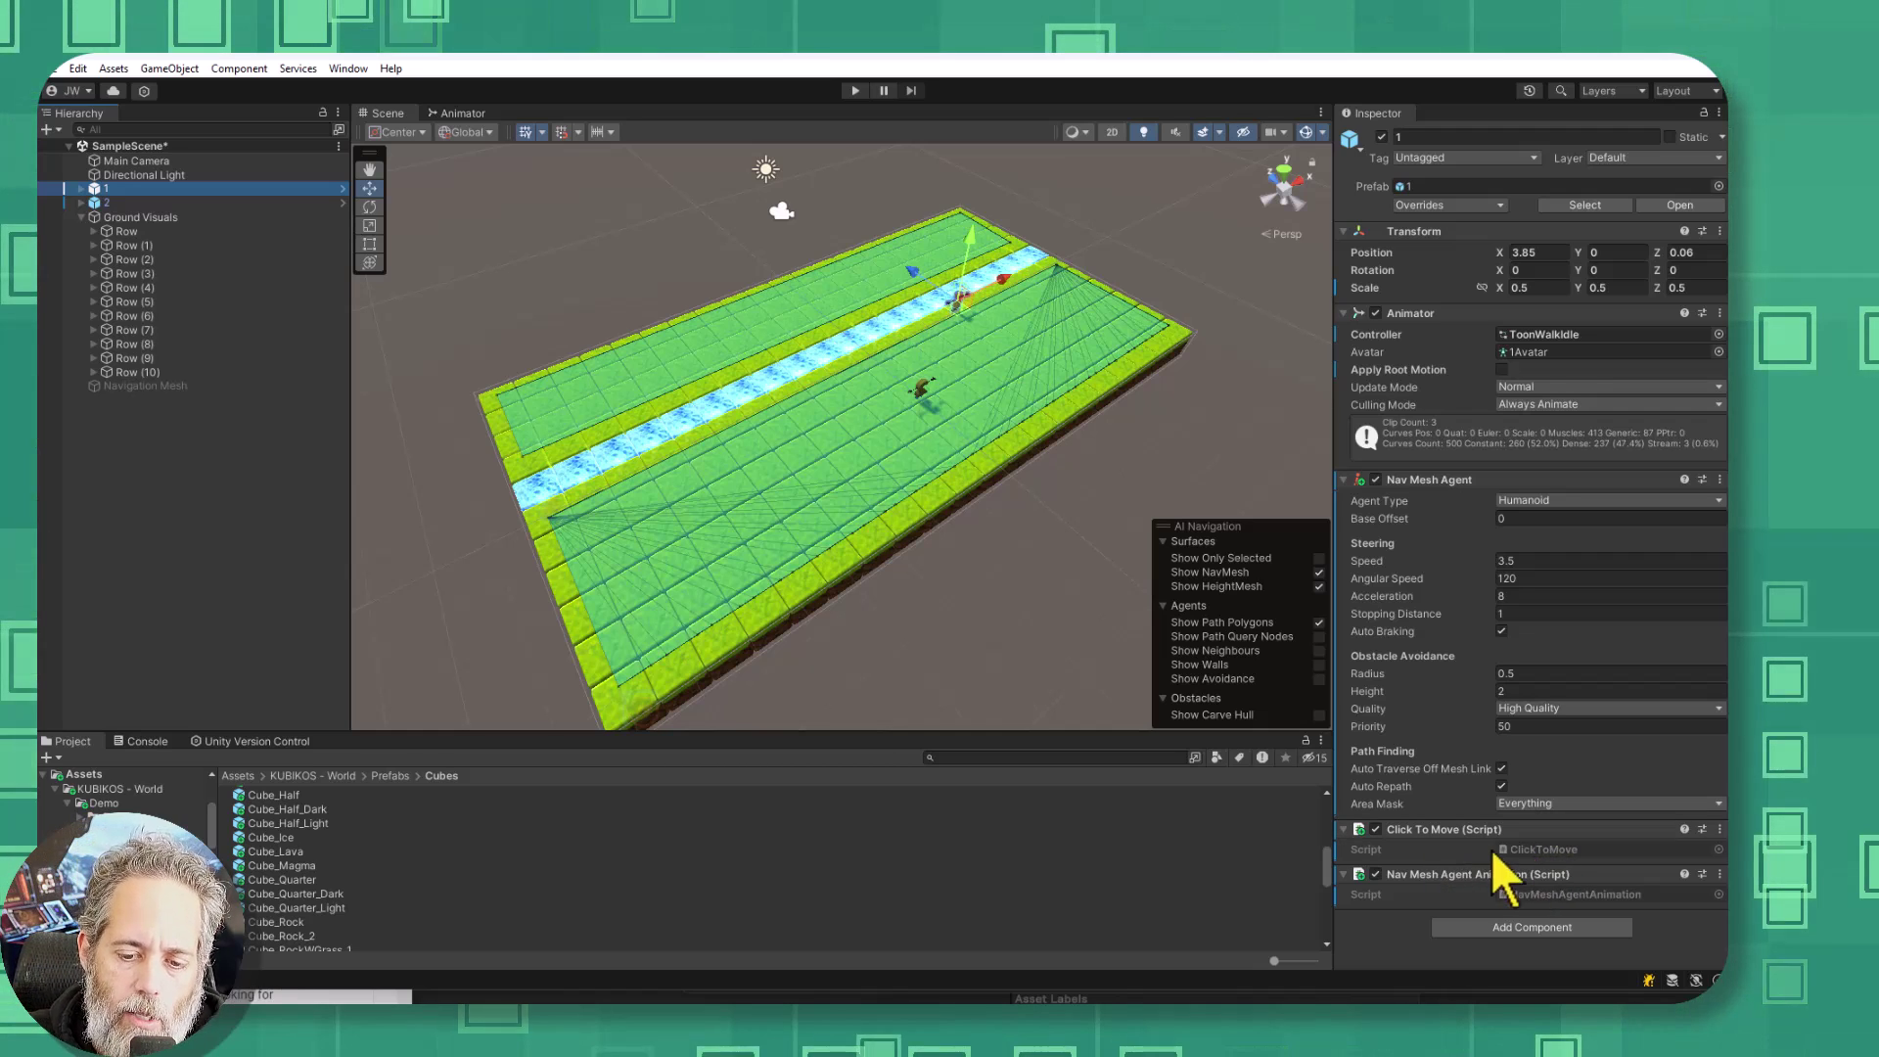
# Open ClickToMove in Rider and scroll through its raycast-based Update() code
pyautogui.doubleClick(1564, 849)
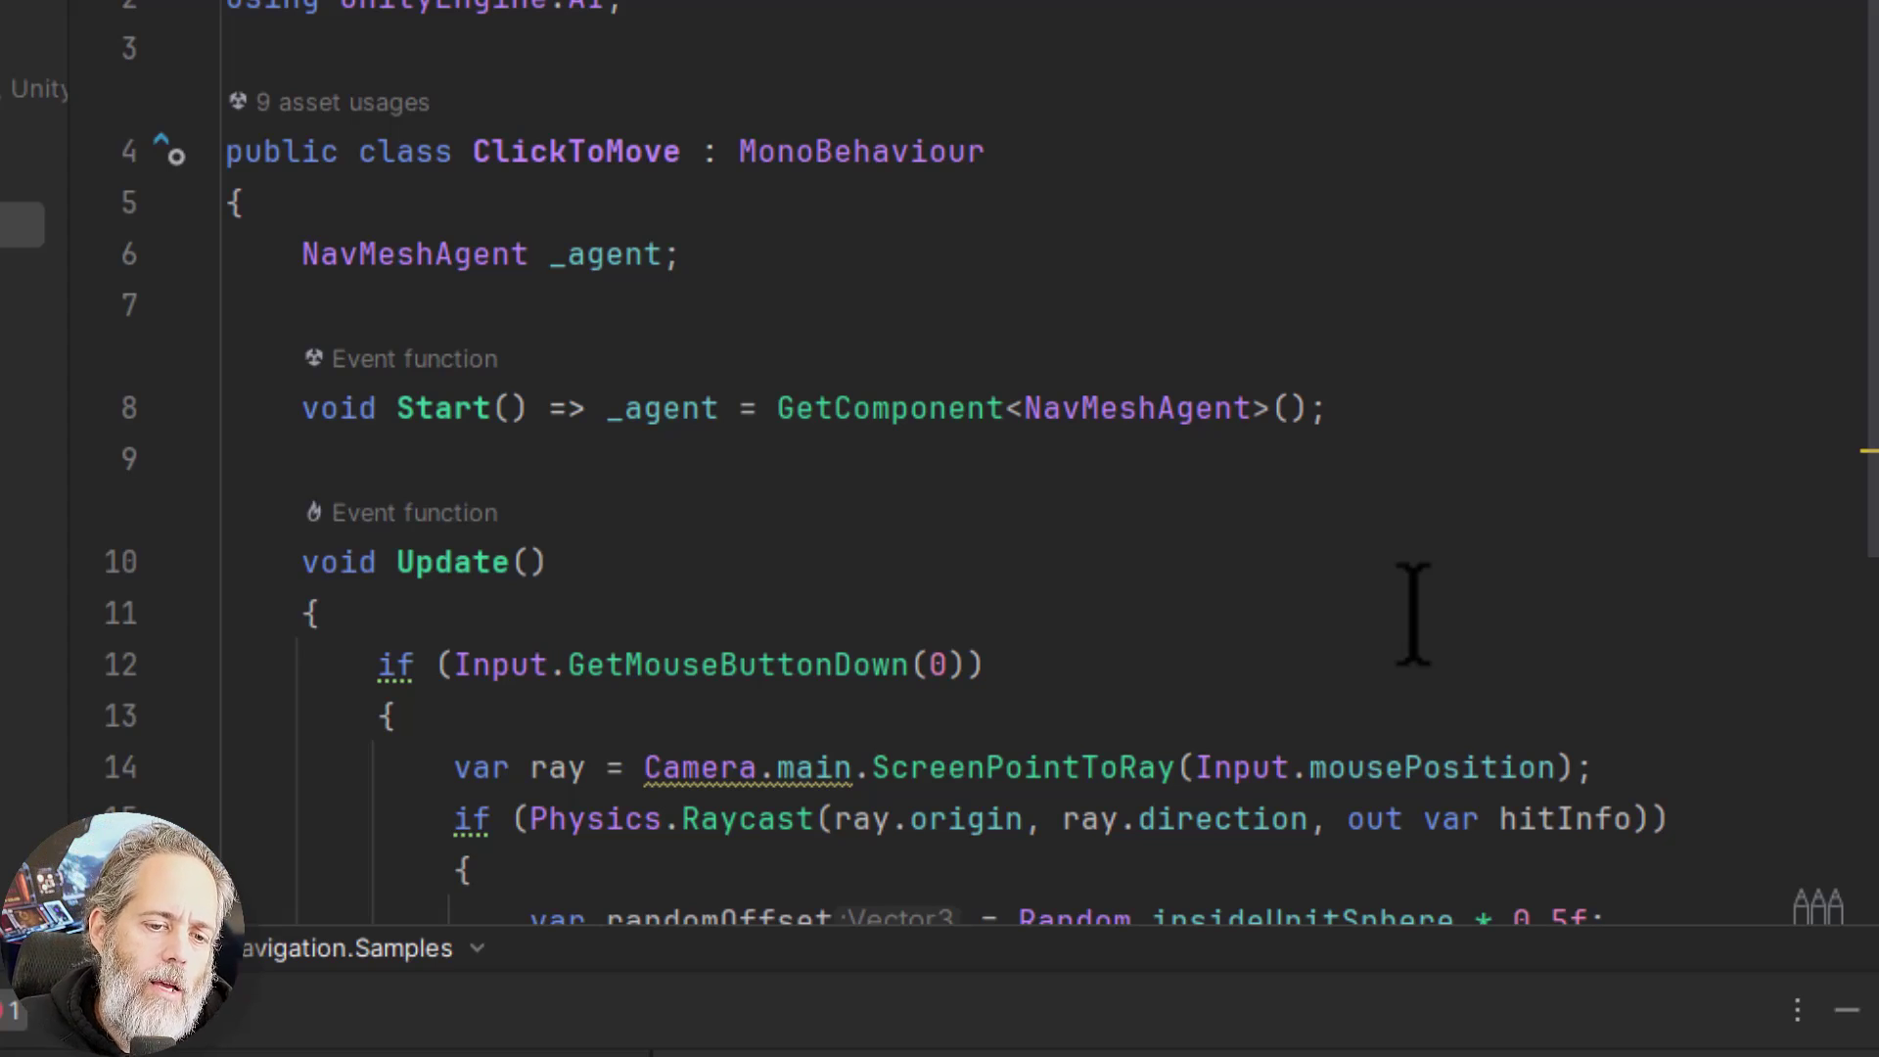
pyautogui.keyDown('ctrl'); pyautogui.scroll(-1, 1413, 615); pyautogui.keyUp('ctrl')
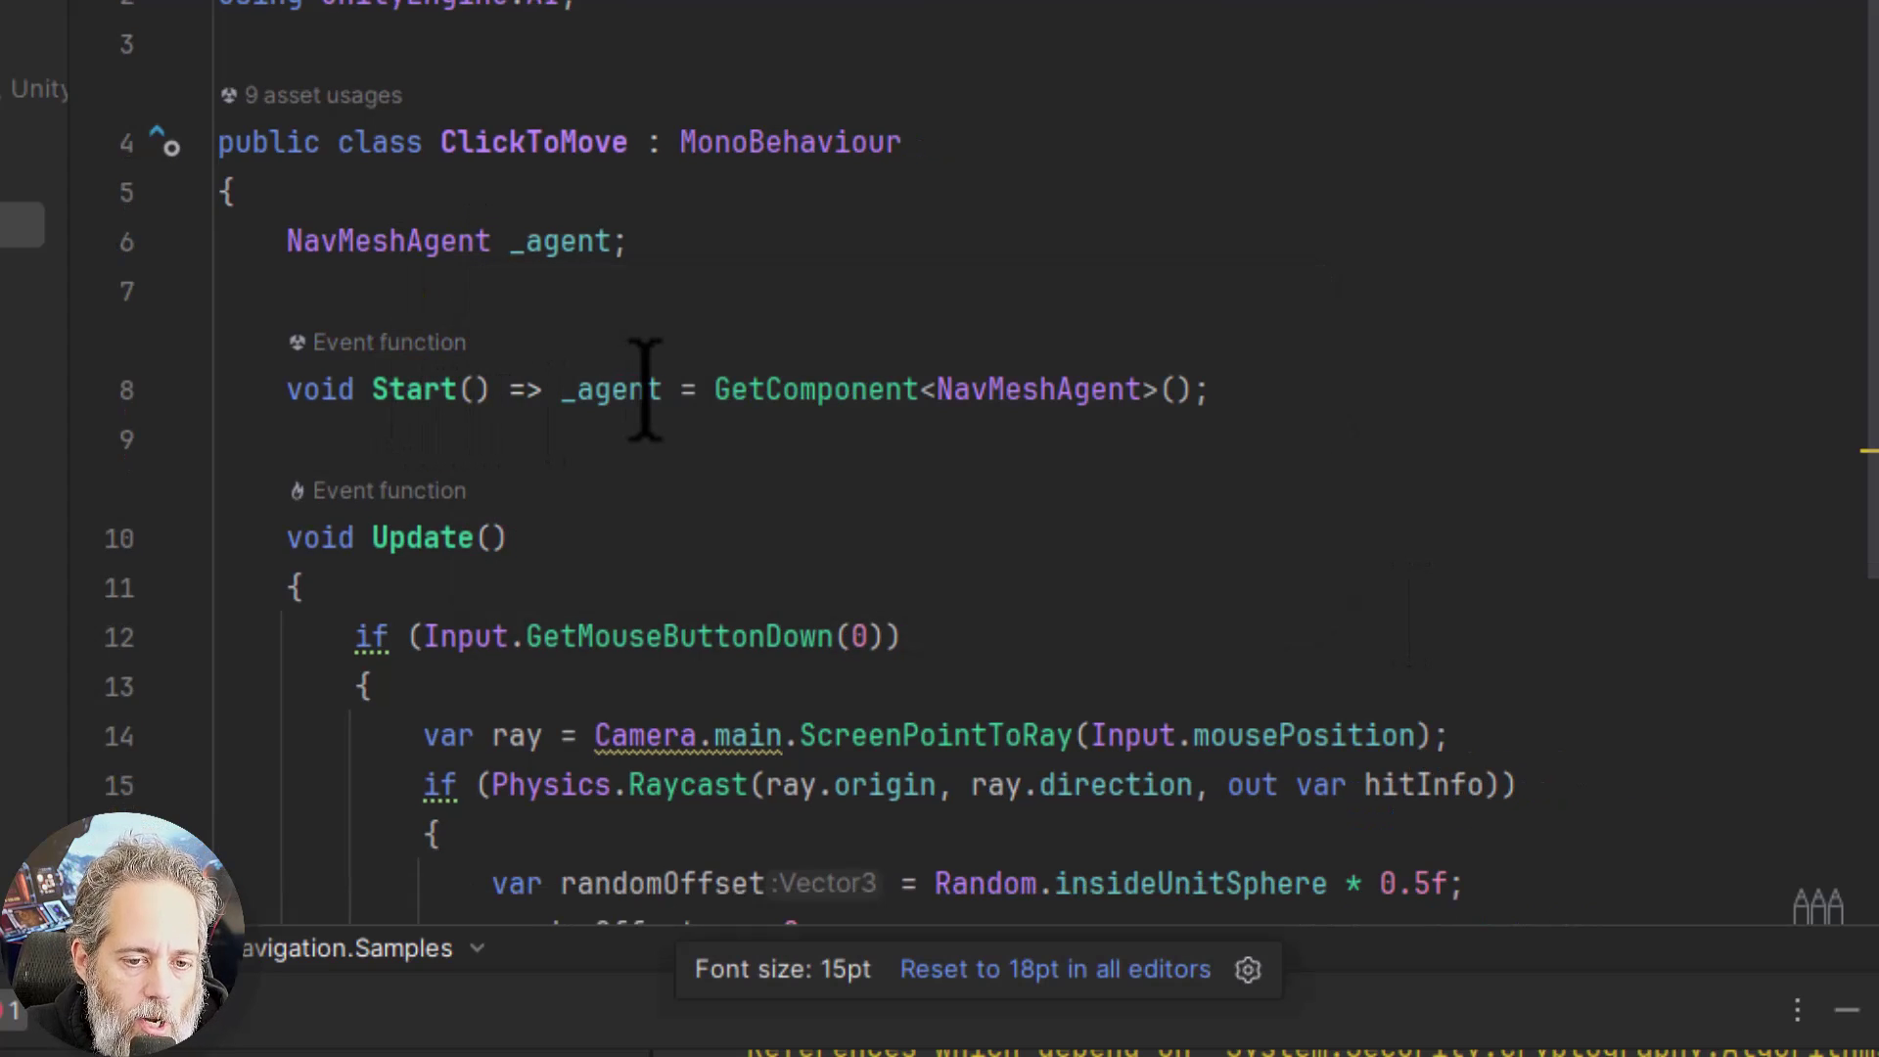
pyautogui.scroll(-3, 694, 401)
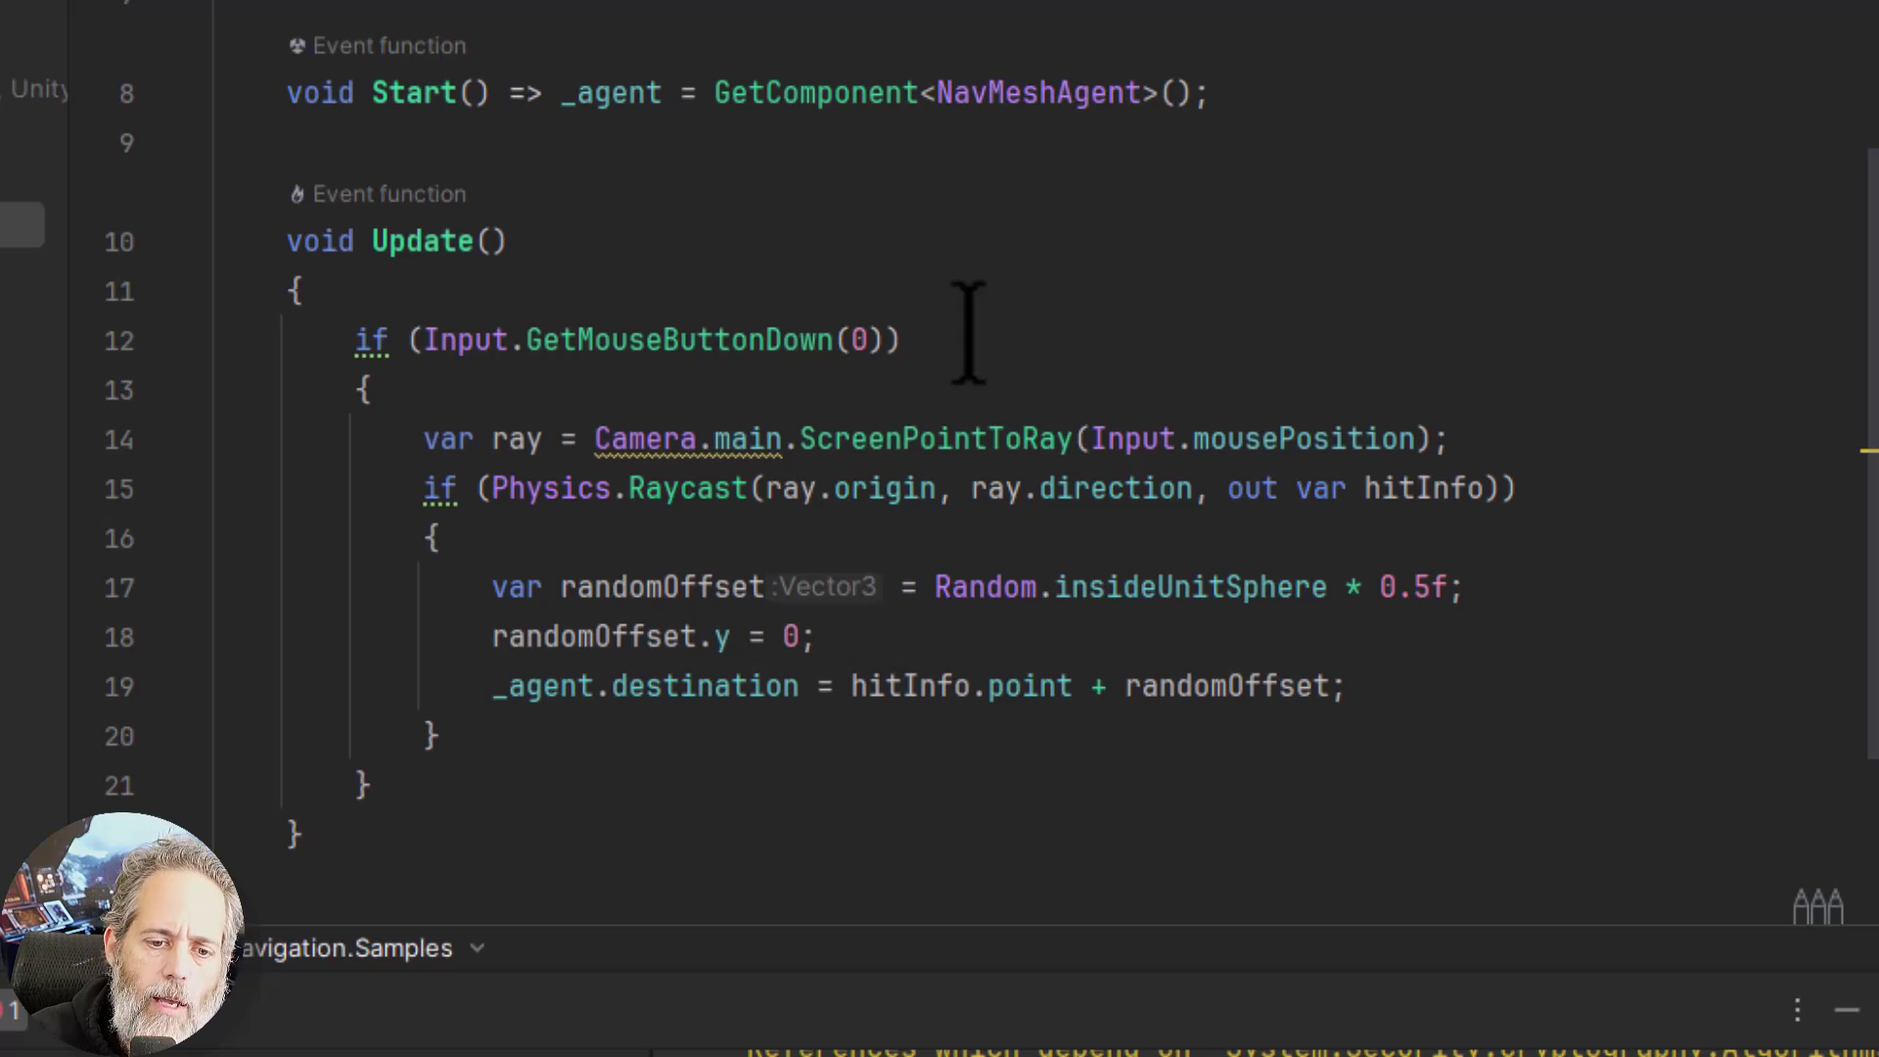
pyautogui.moveTo(1035, 468)
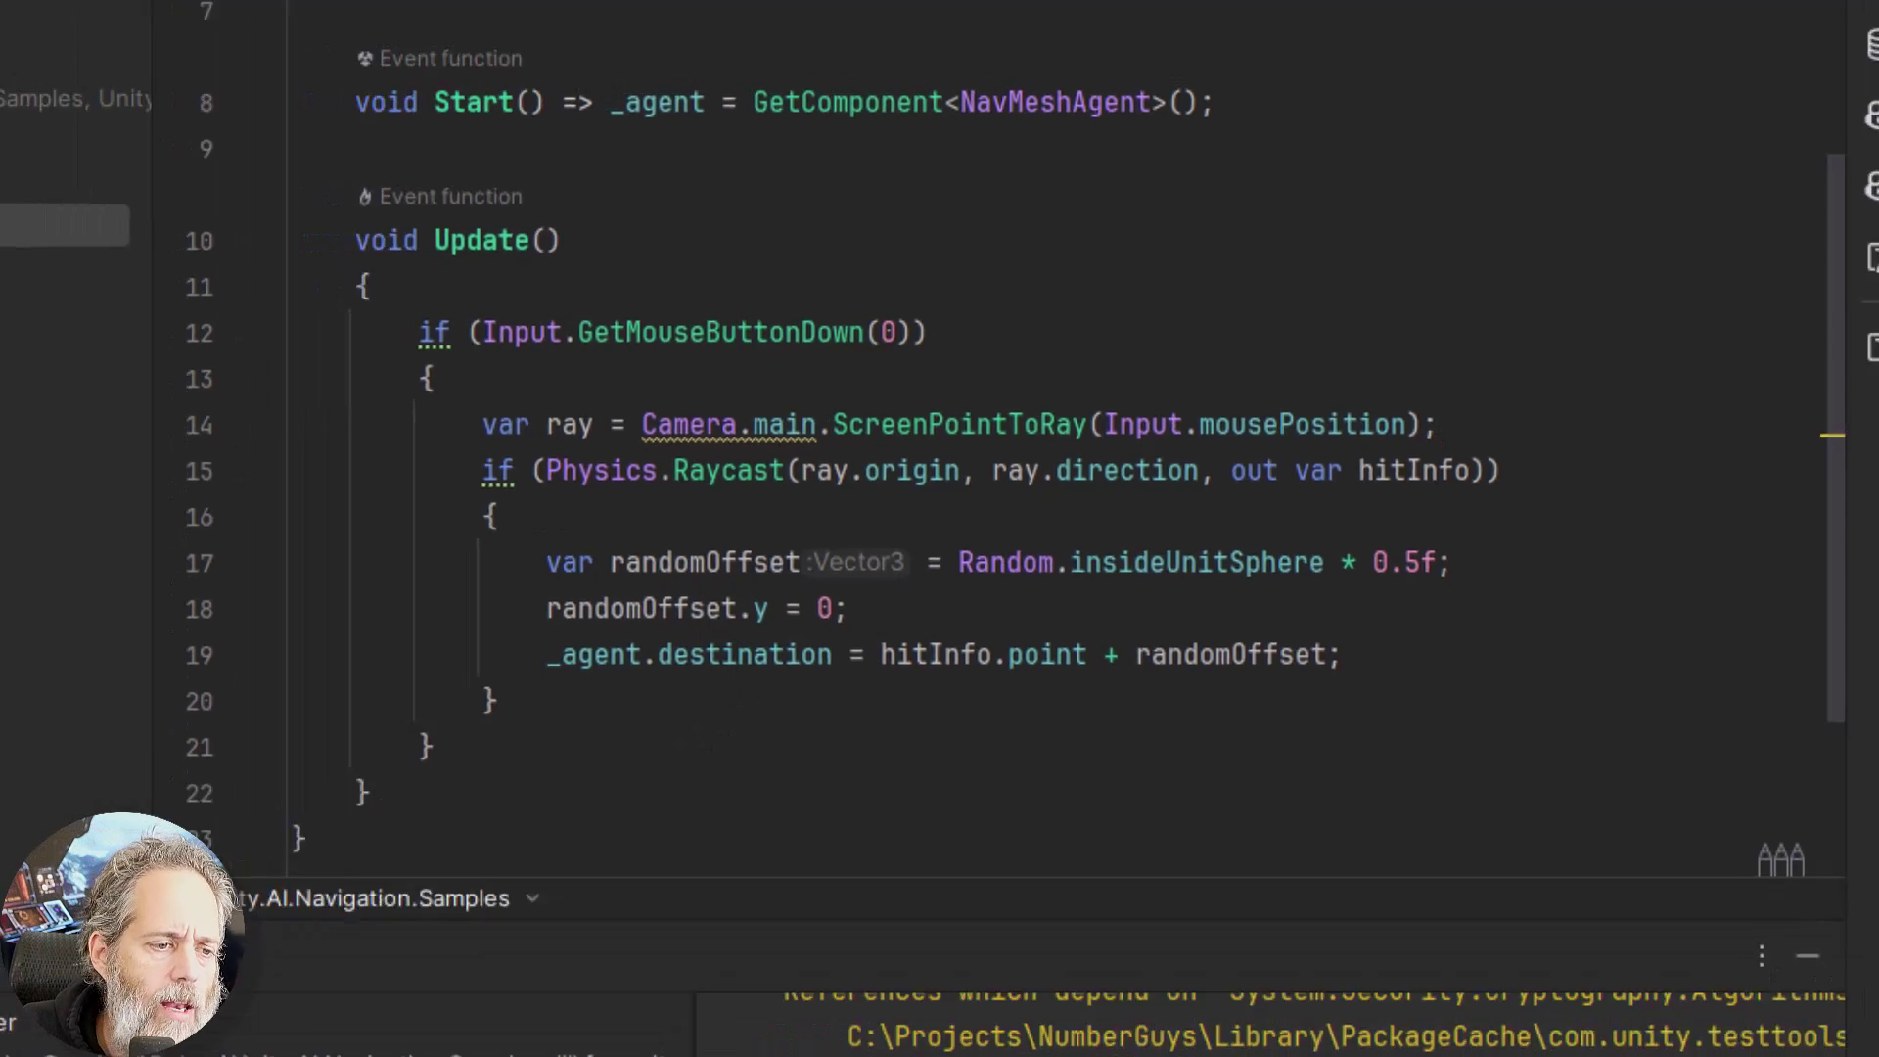
# Select characters 1 and 2 in the scene and enter Play mode
pyautogui.click(88, 617)
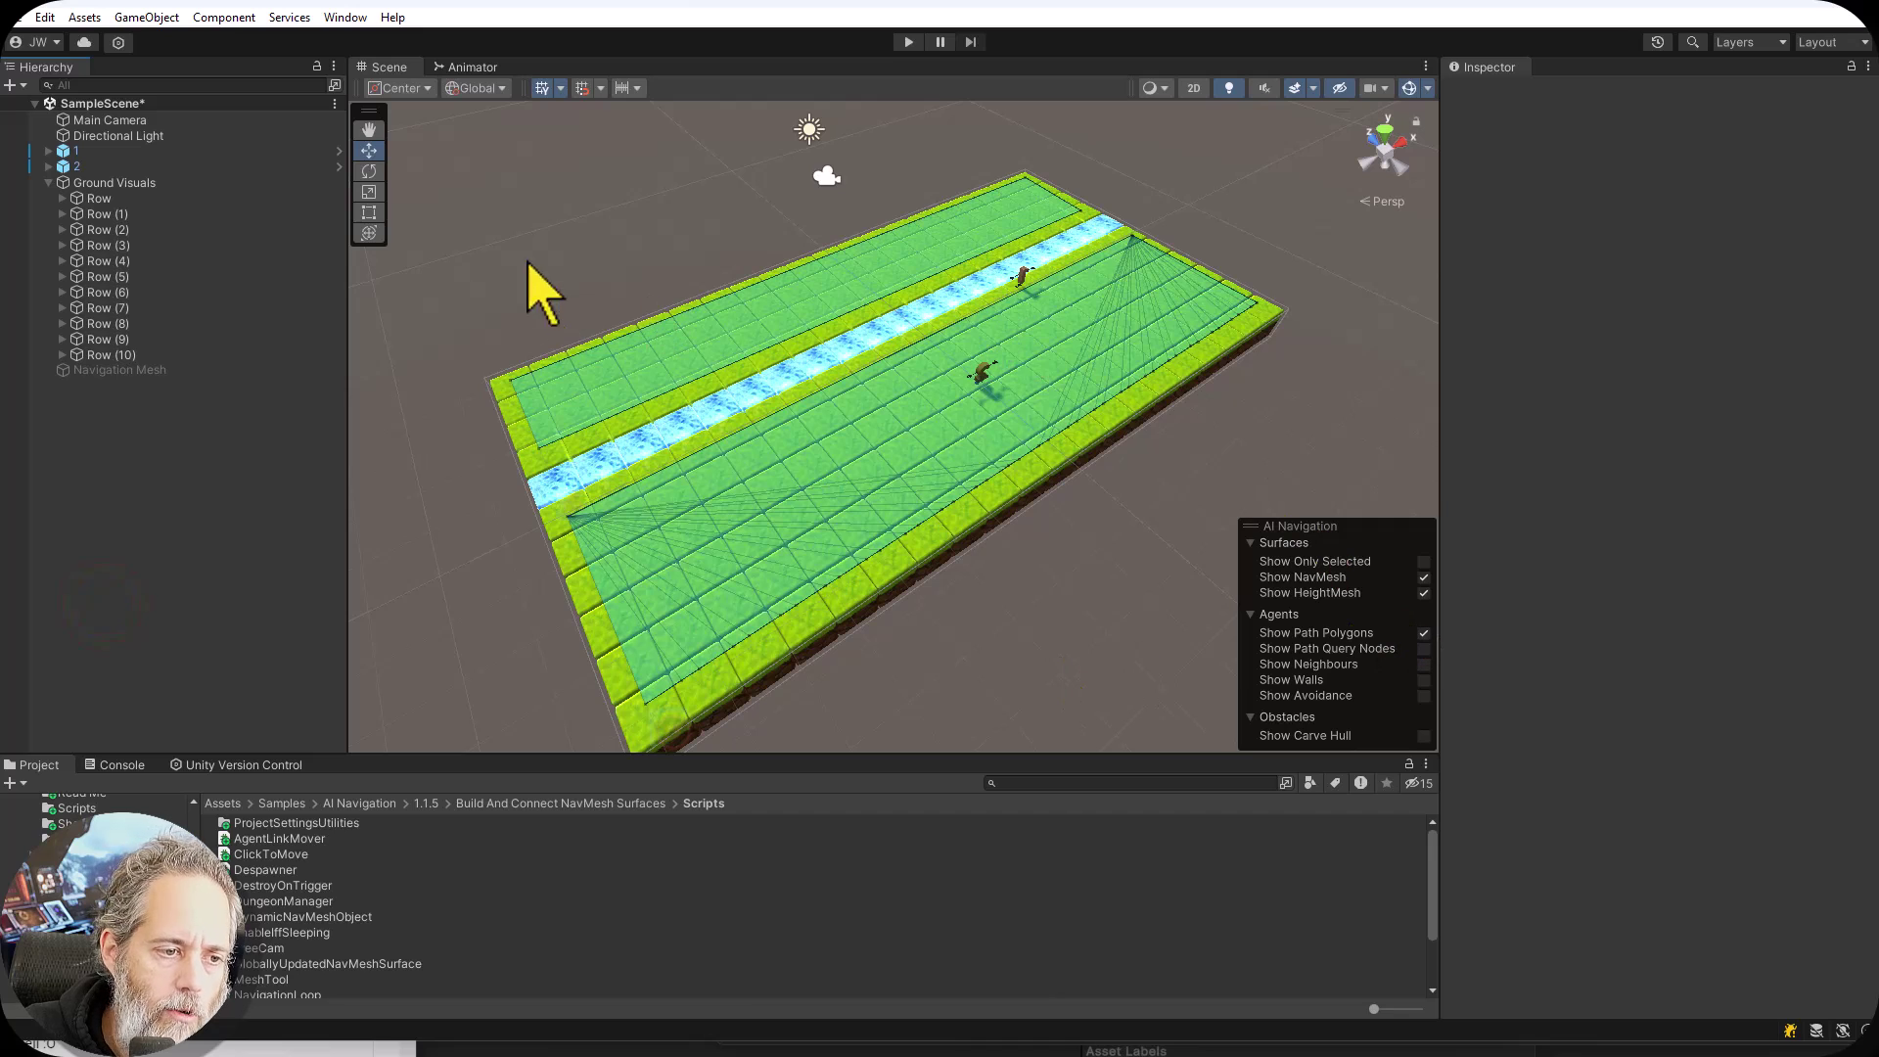
pyautogui.click(196, 151)
pyautogui.keyDown('shift'); pyautogui.click(196, 167); pyautogui.keyUp('shift')
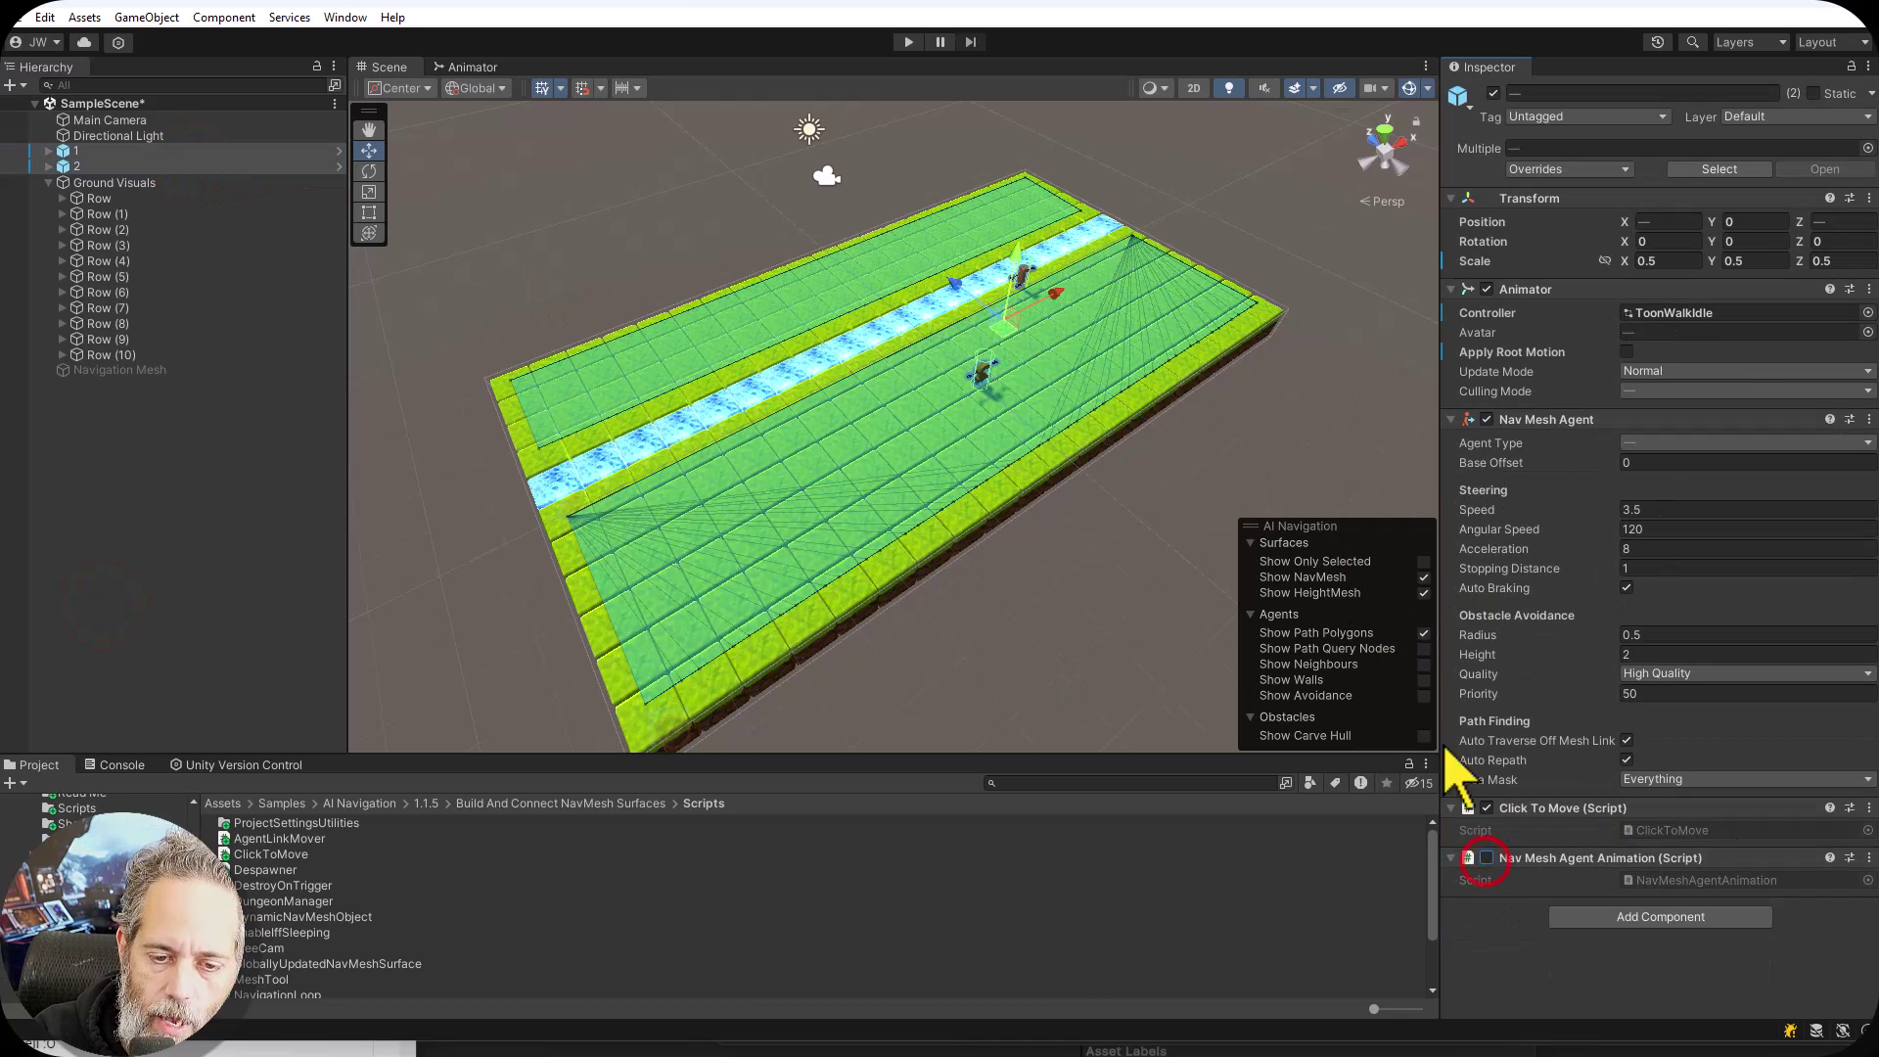
pyautogui.click(910, 43)
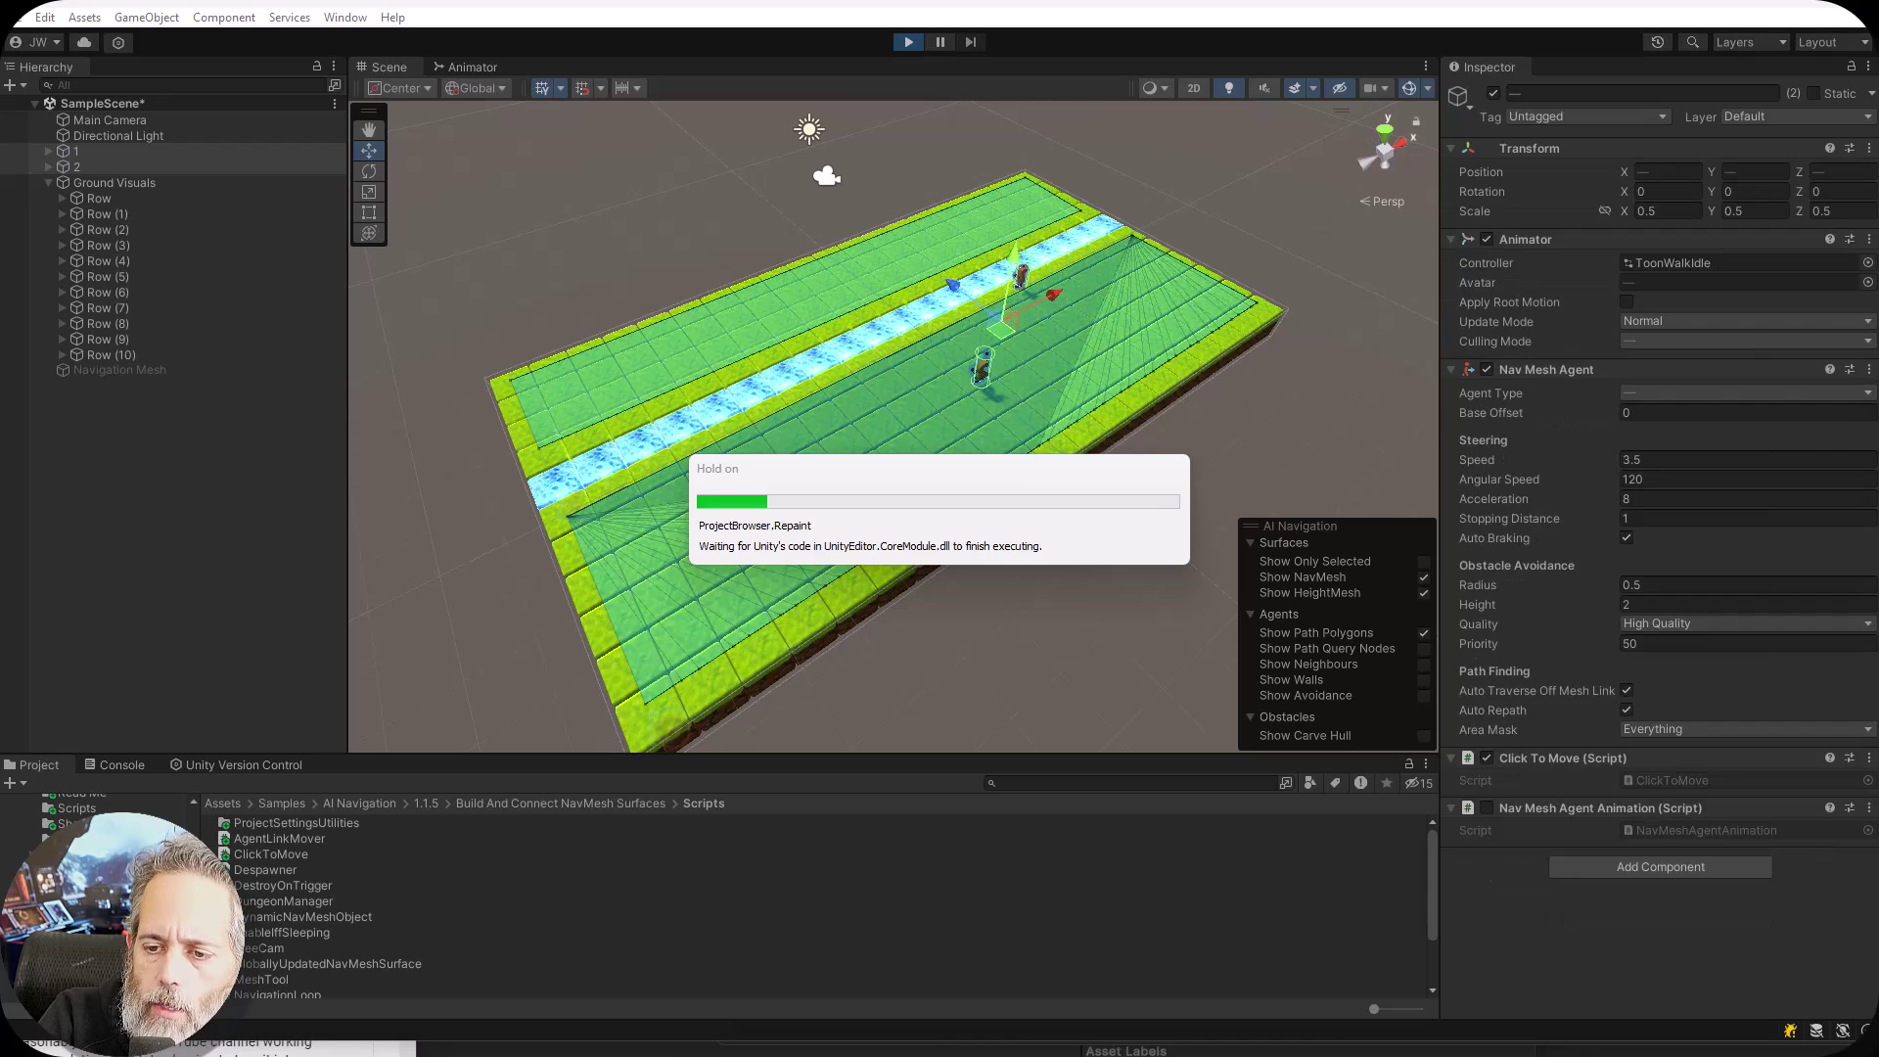
# Send the characters to five spots across the lower and upper grass
pyautogui.moveTo(1207, 319); pyautogui.dragTo(943, 268)
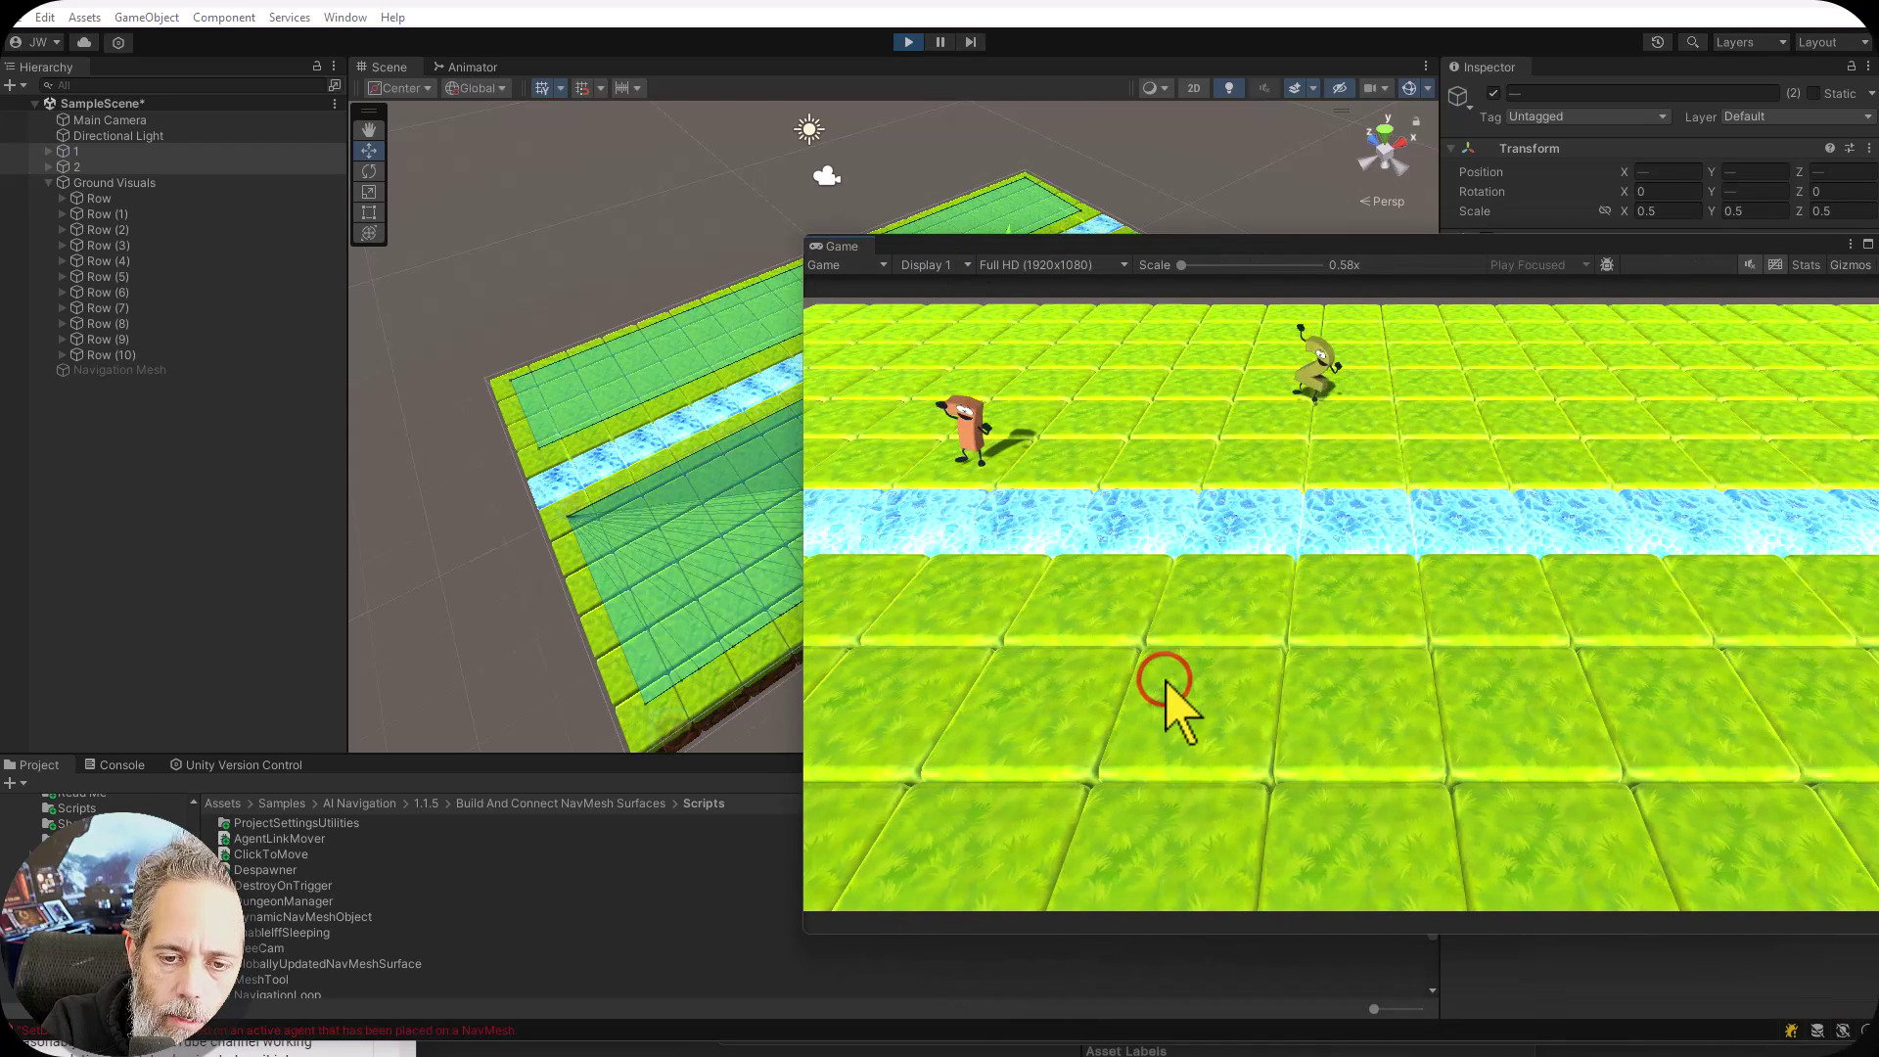
pyautogui.click(1410, 704)
pyautogui.click(1557, 391)
pyautogui.click(1298, 397)
pyautogui.click(1002, 373)
pyautogui.click(1078, 339)
# Try sending the characters across the ice, steer character two beyond the water, then stop Play
pyautogui.click(1272, 692)
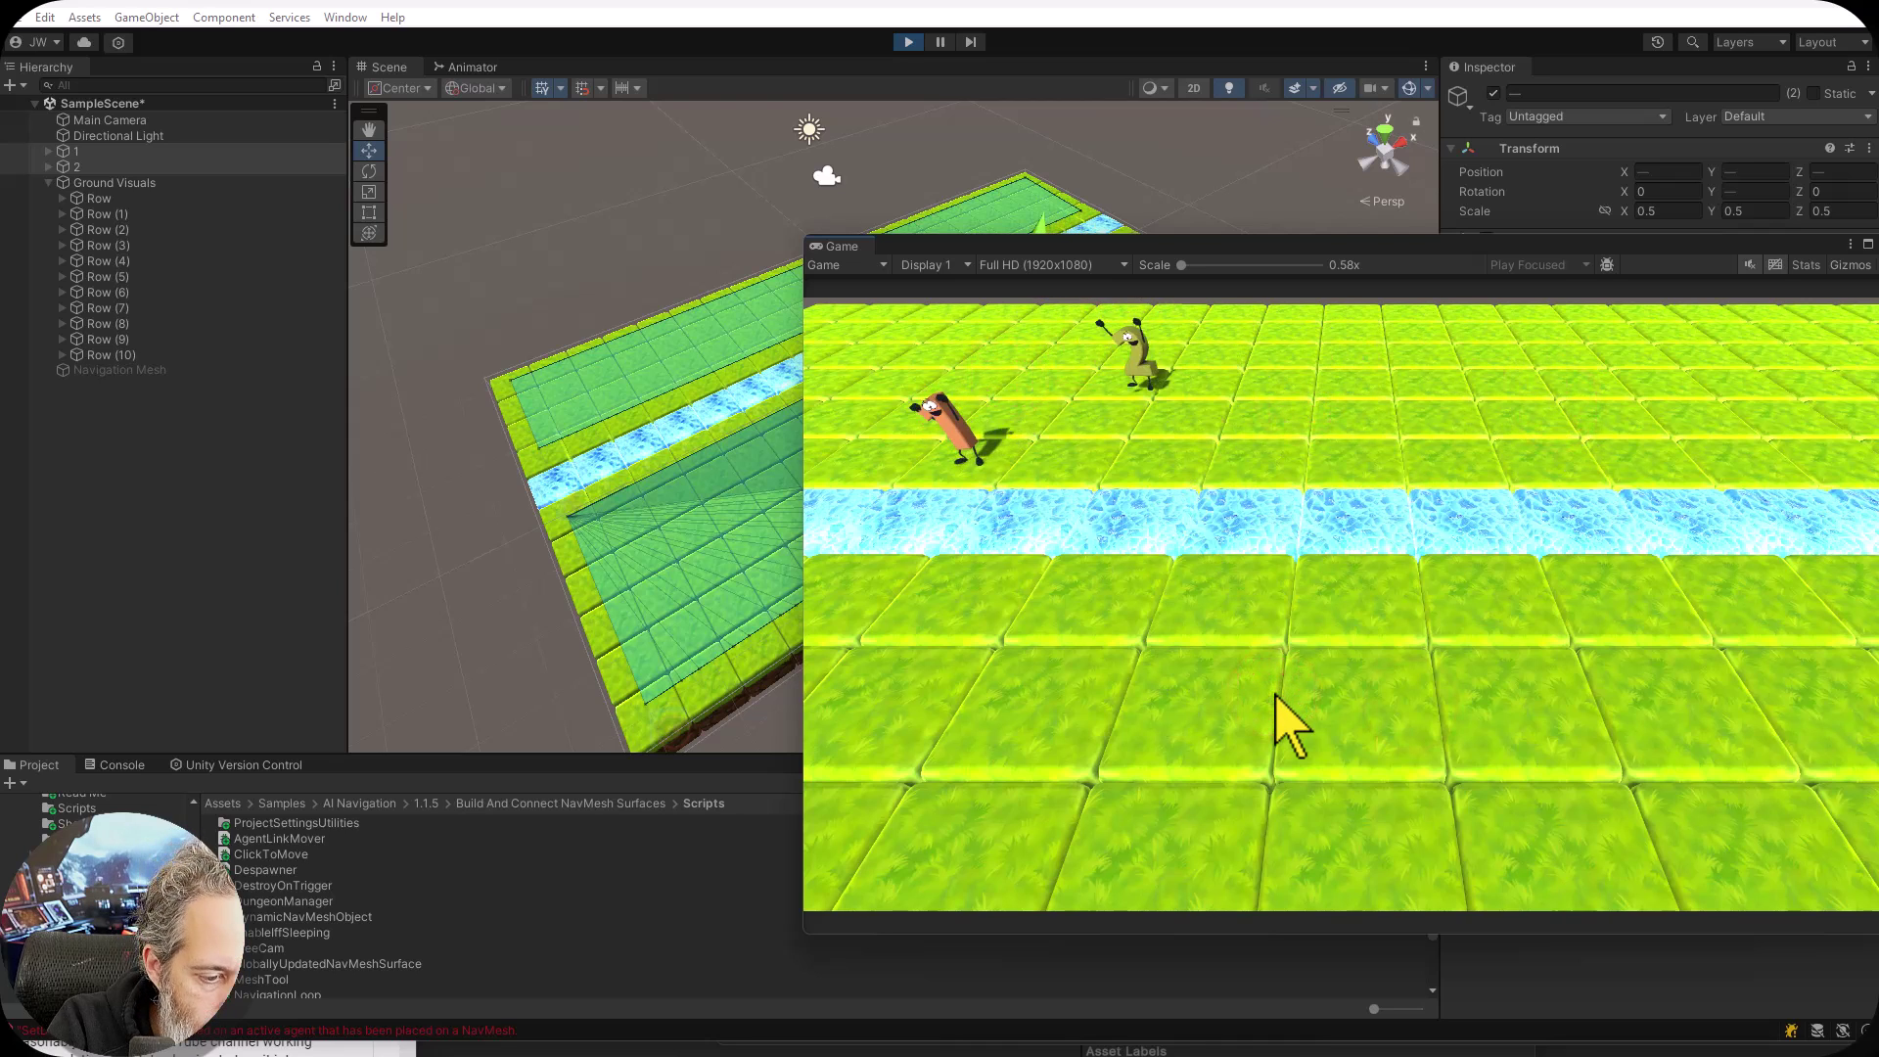
pyautogui.click(1380, 384)
pyautogui.click(1164, 732)
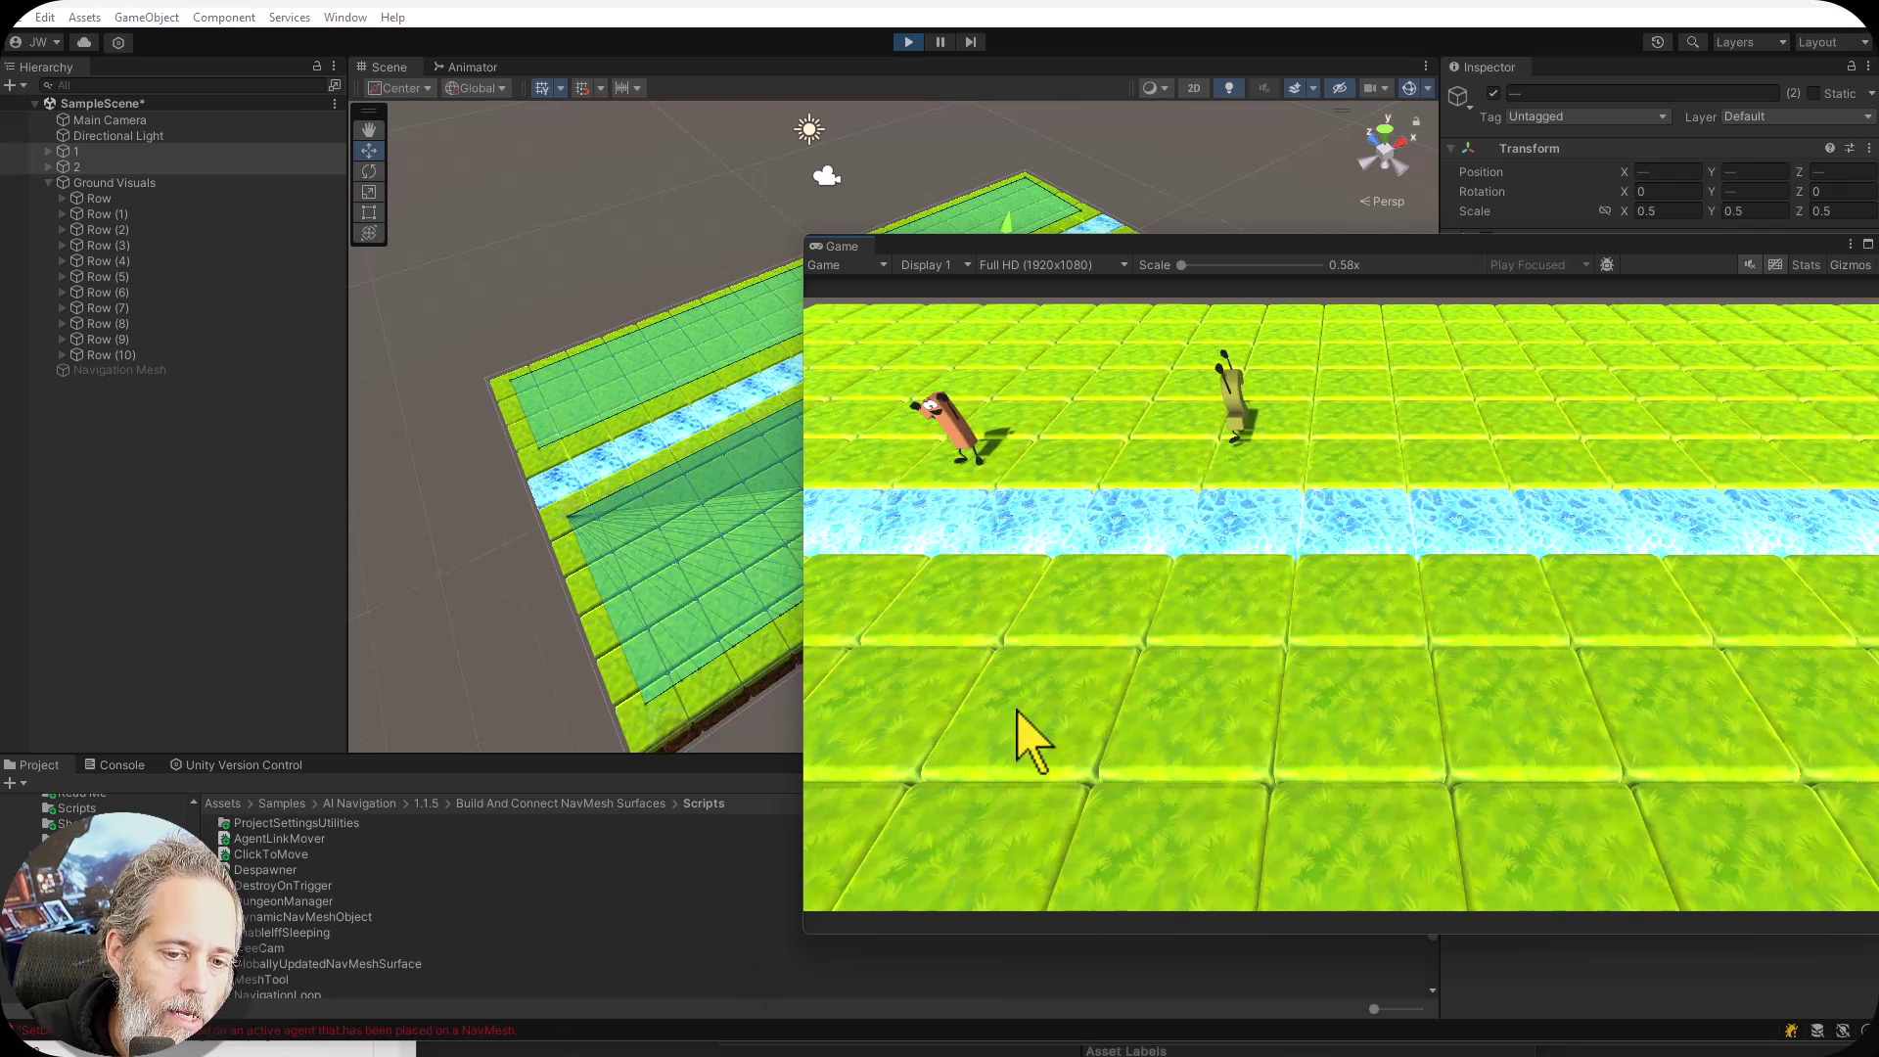
pyautogui.click(1116, 402)
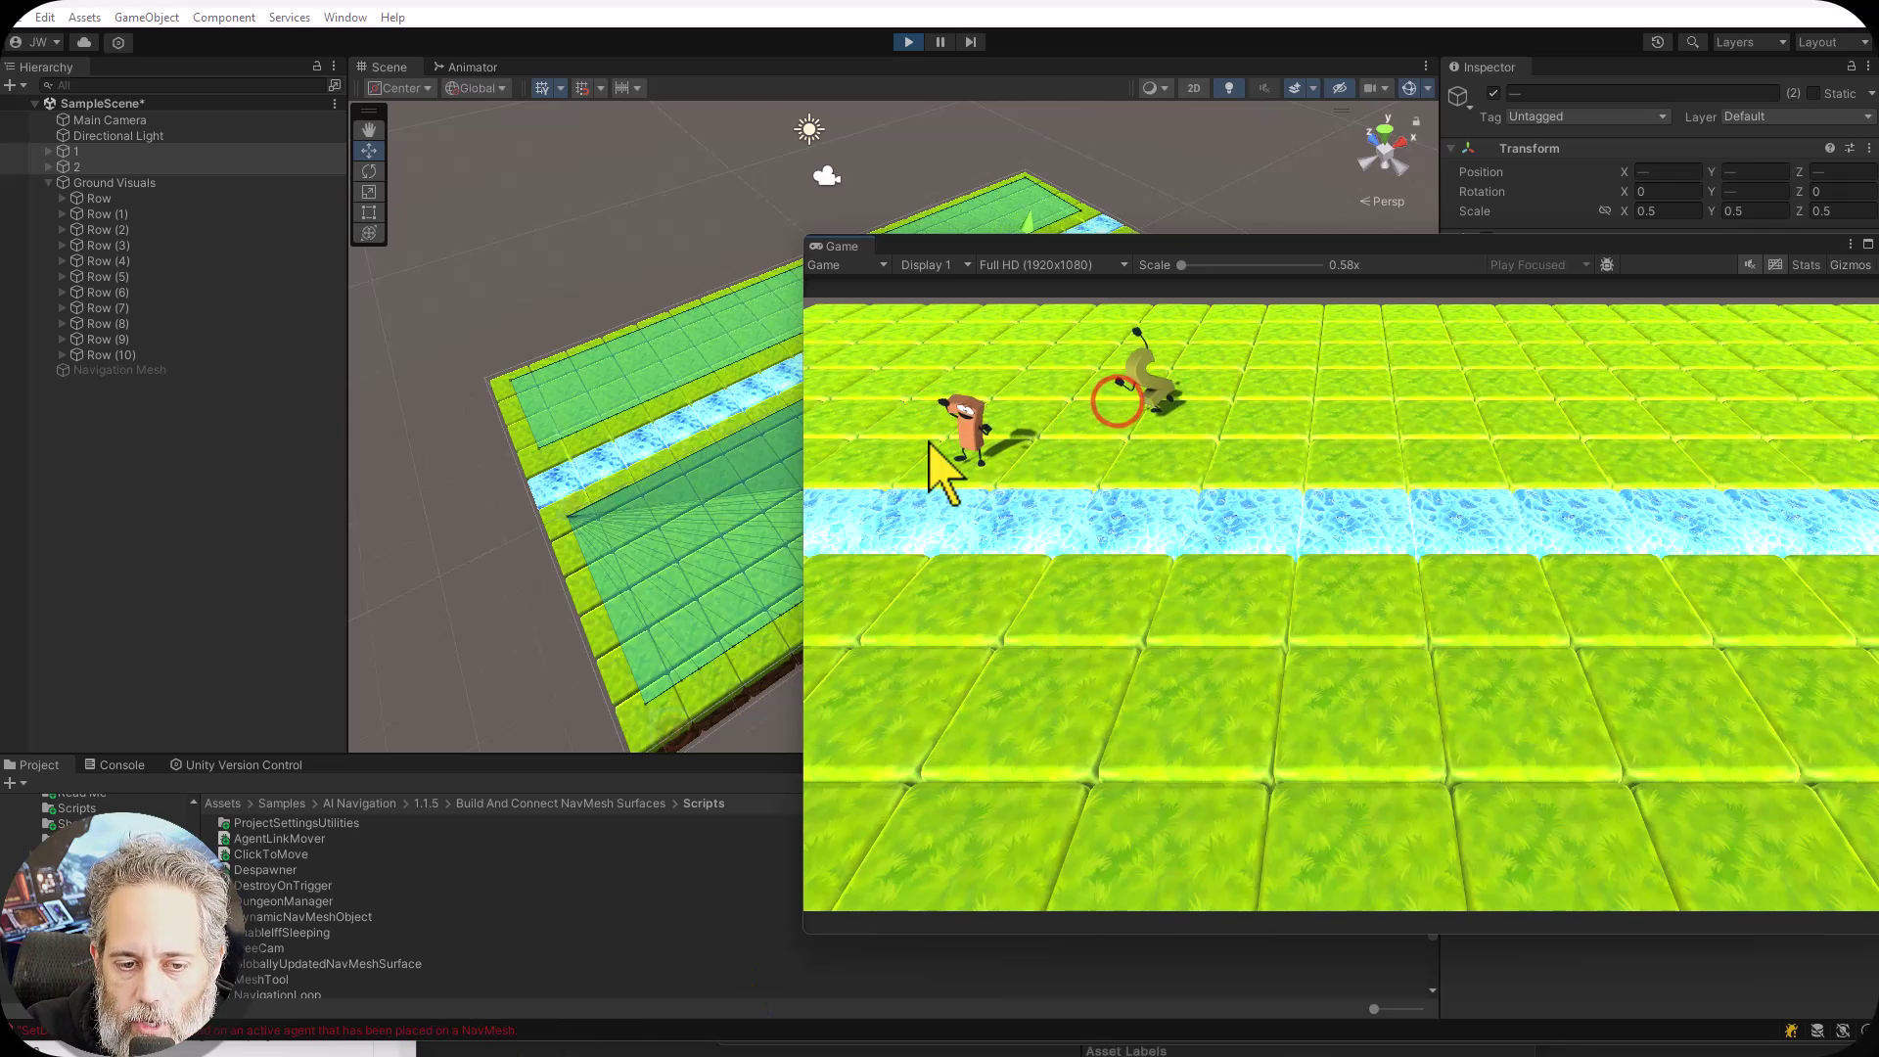
pyautogui.click(1363, 696)
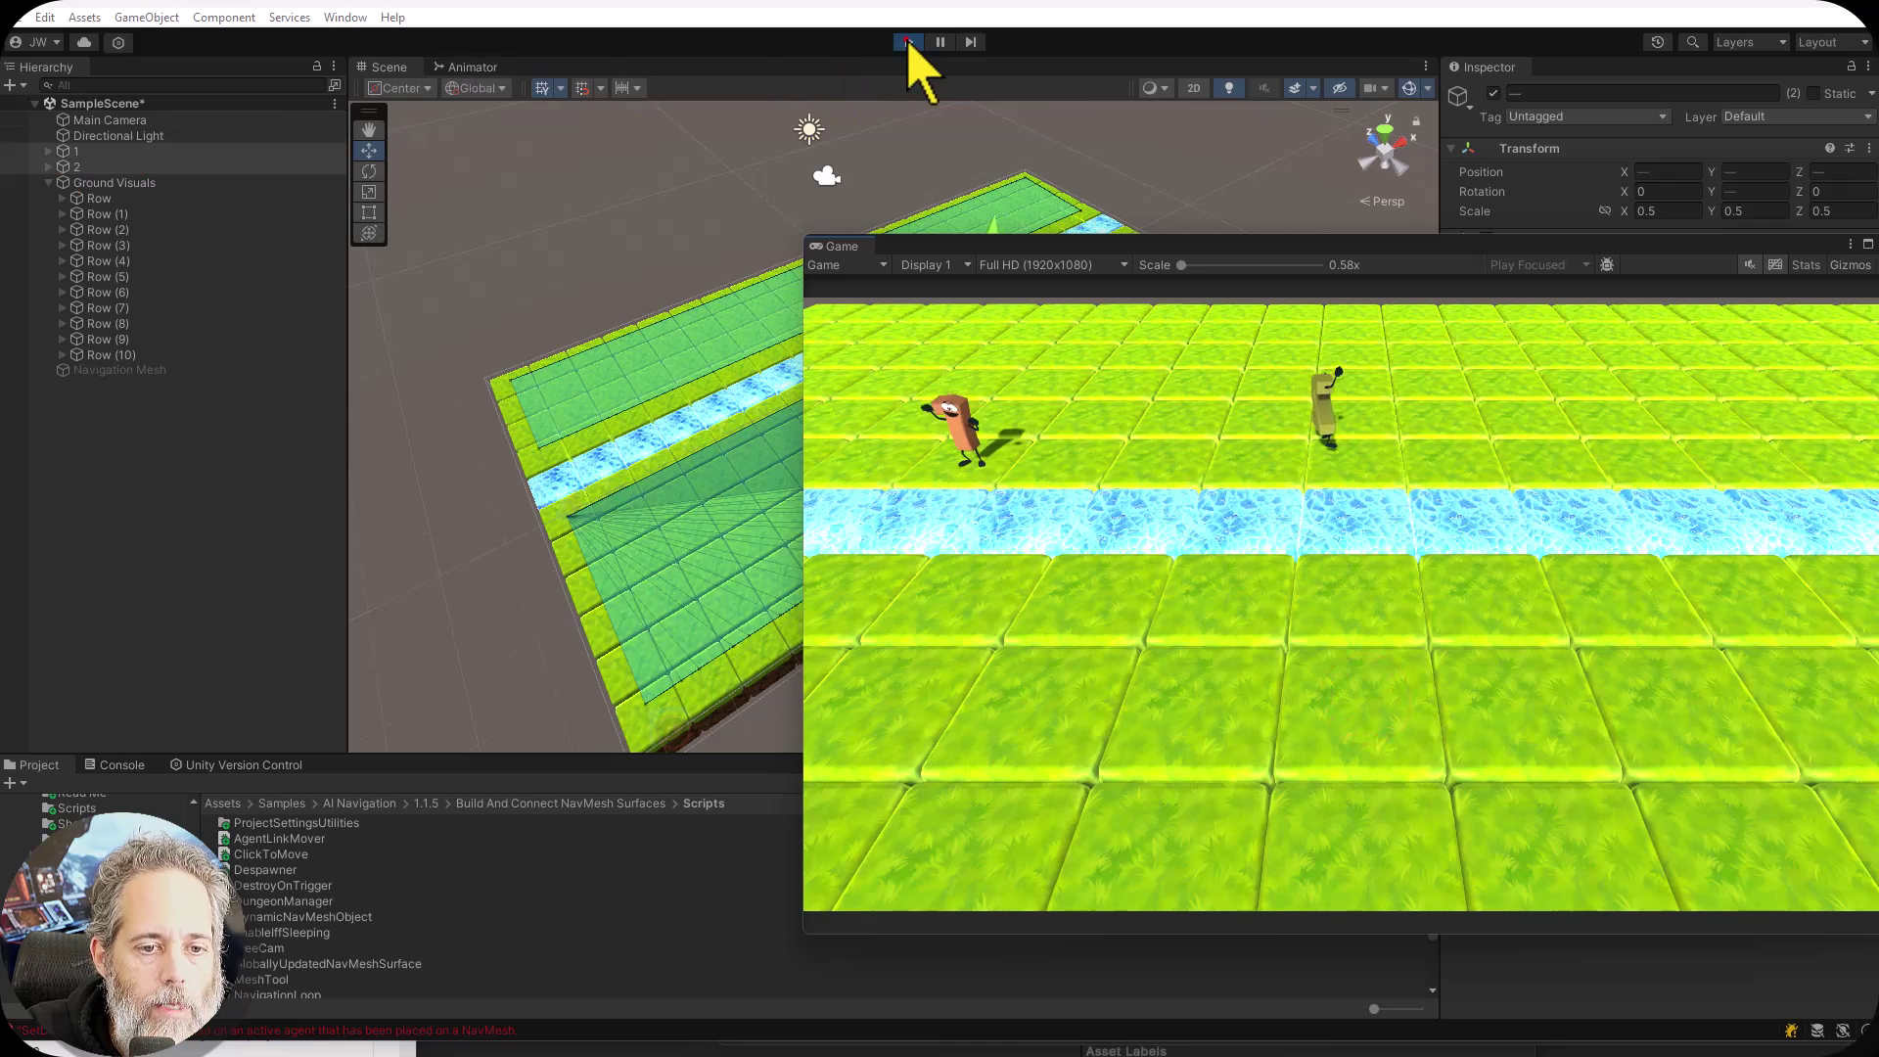
pyautogui.click(909, 41)
# Bake, clear and rebake Ground Visuals' Humanoid NavMeshSurface, then save the scene
pyautogui.click(132, 182)
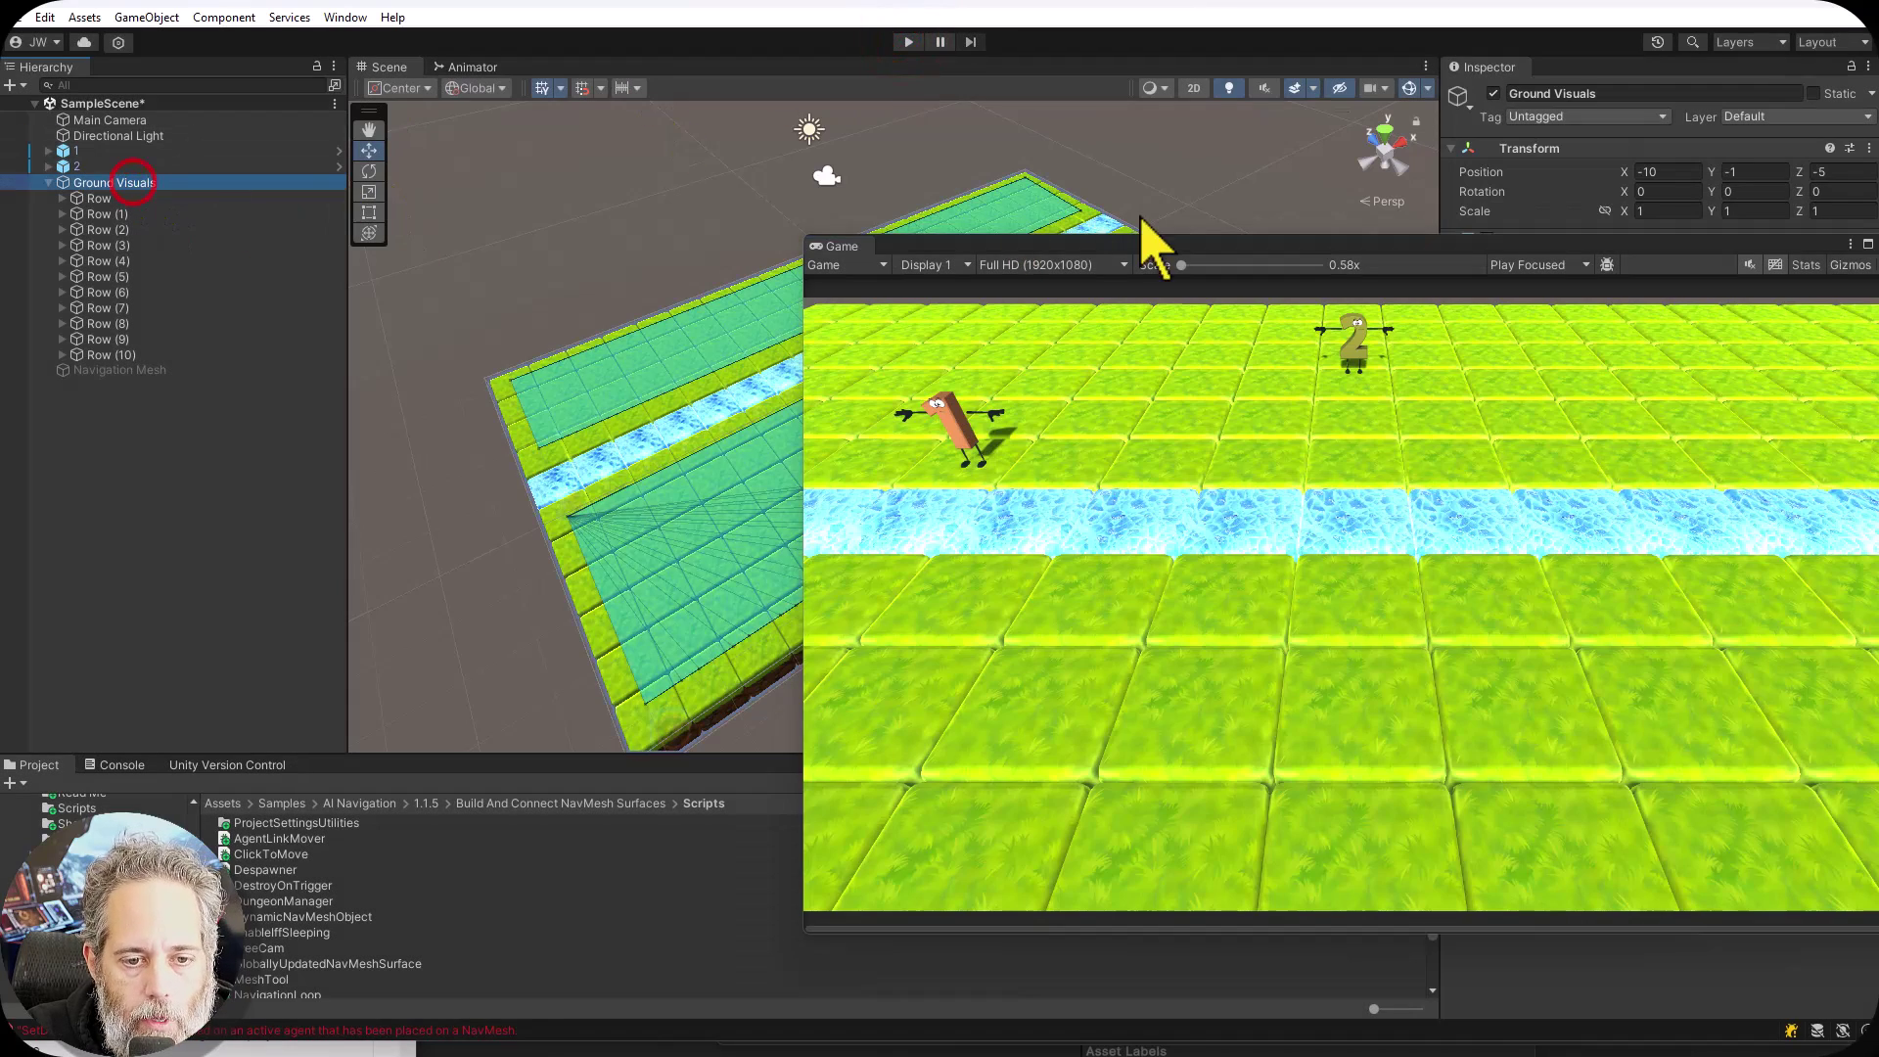
pyautogui.moveTo(998, 252); pyautogui.dragTo(441, 327)
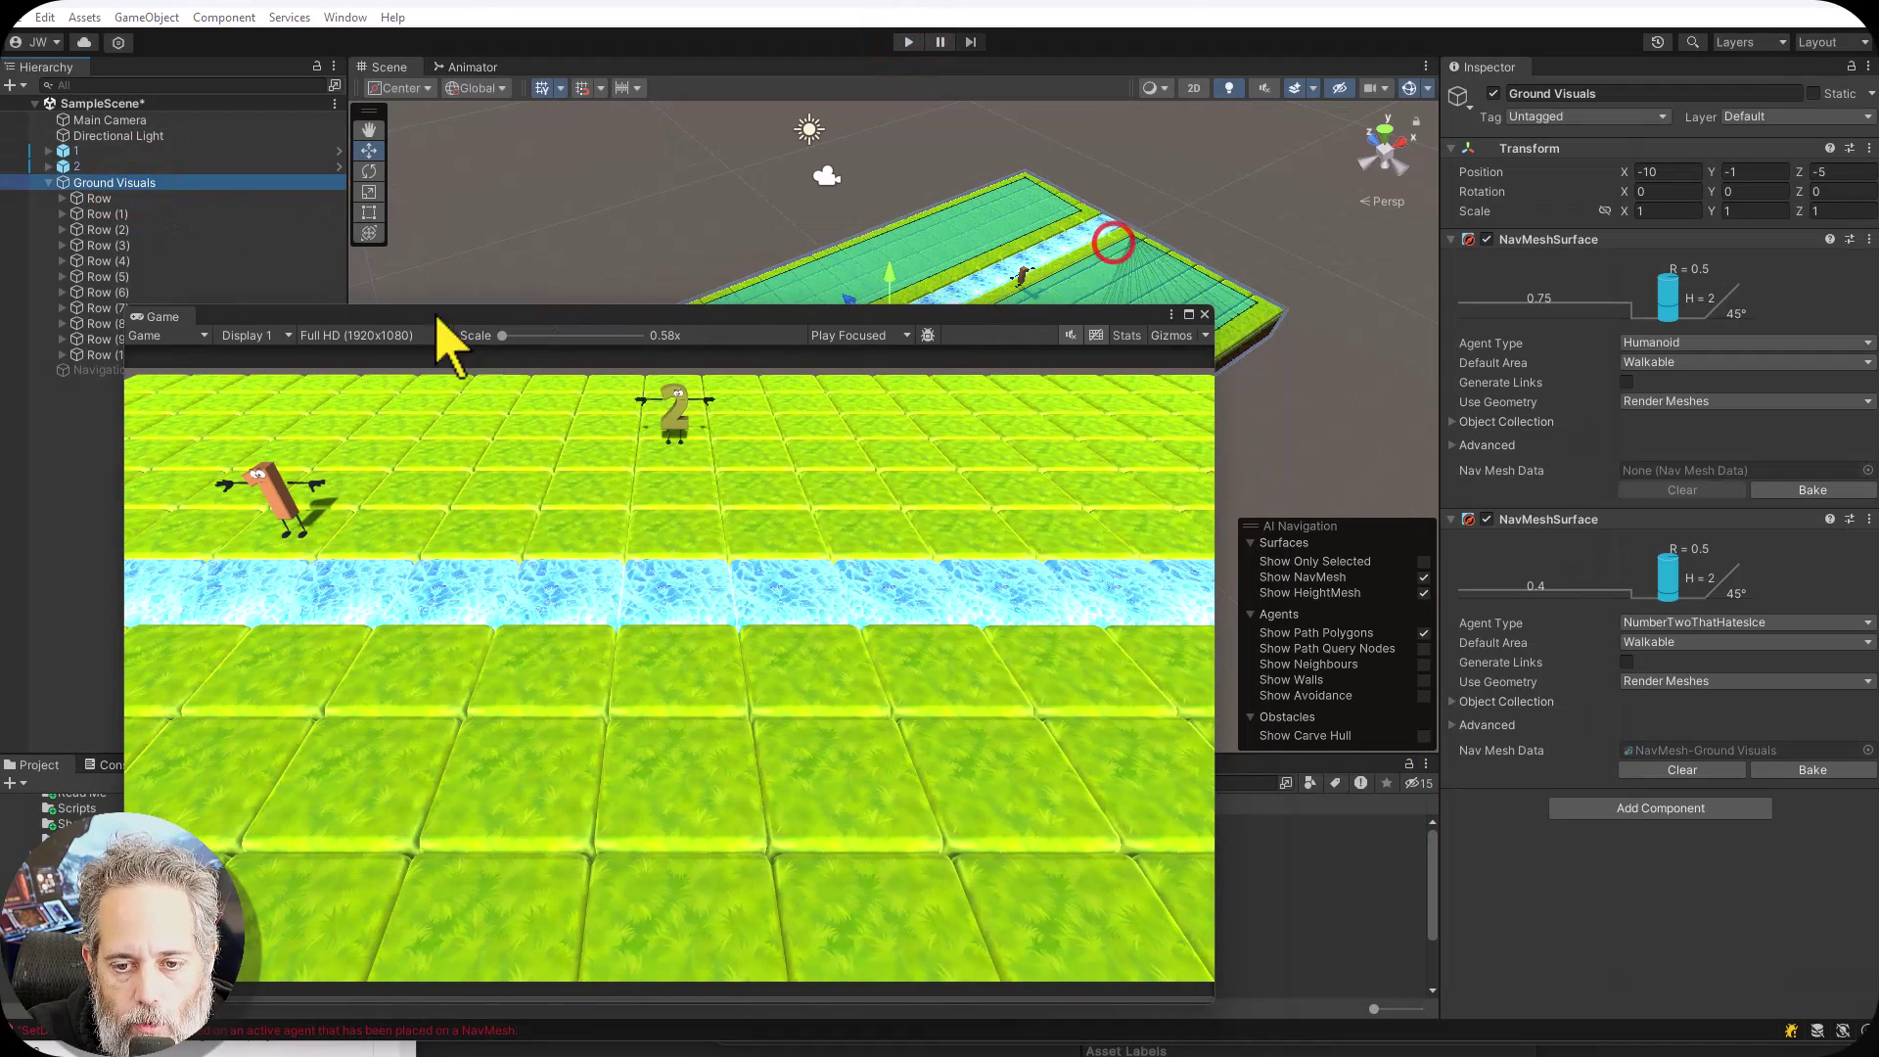
pyautogui.click(1812, 490)
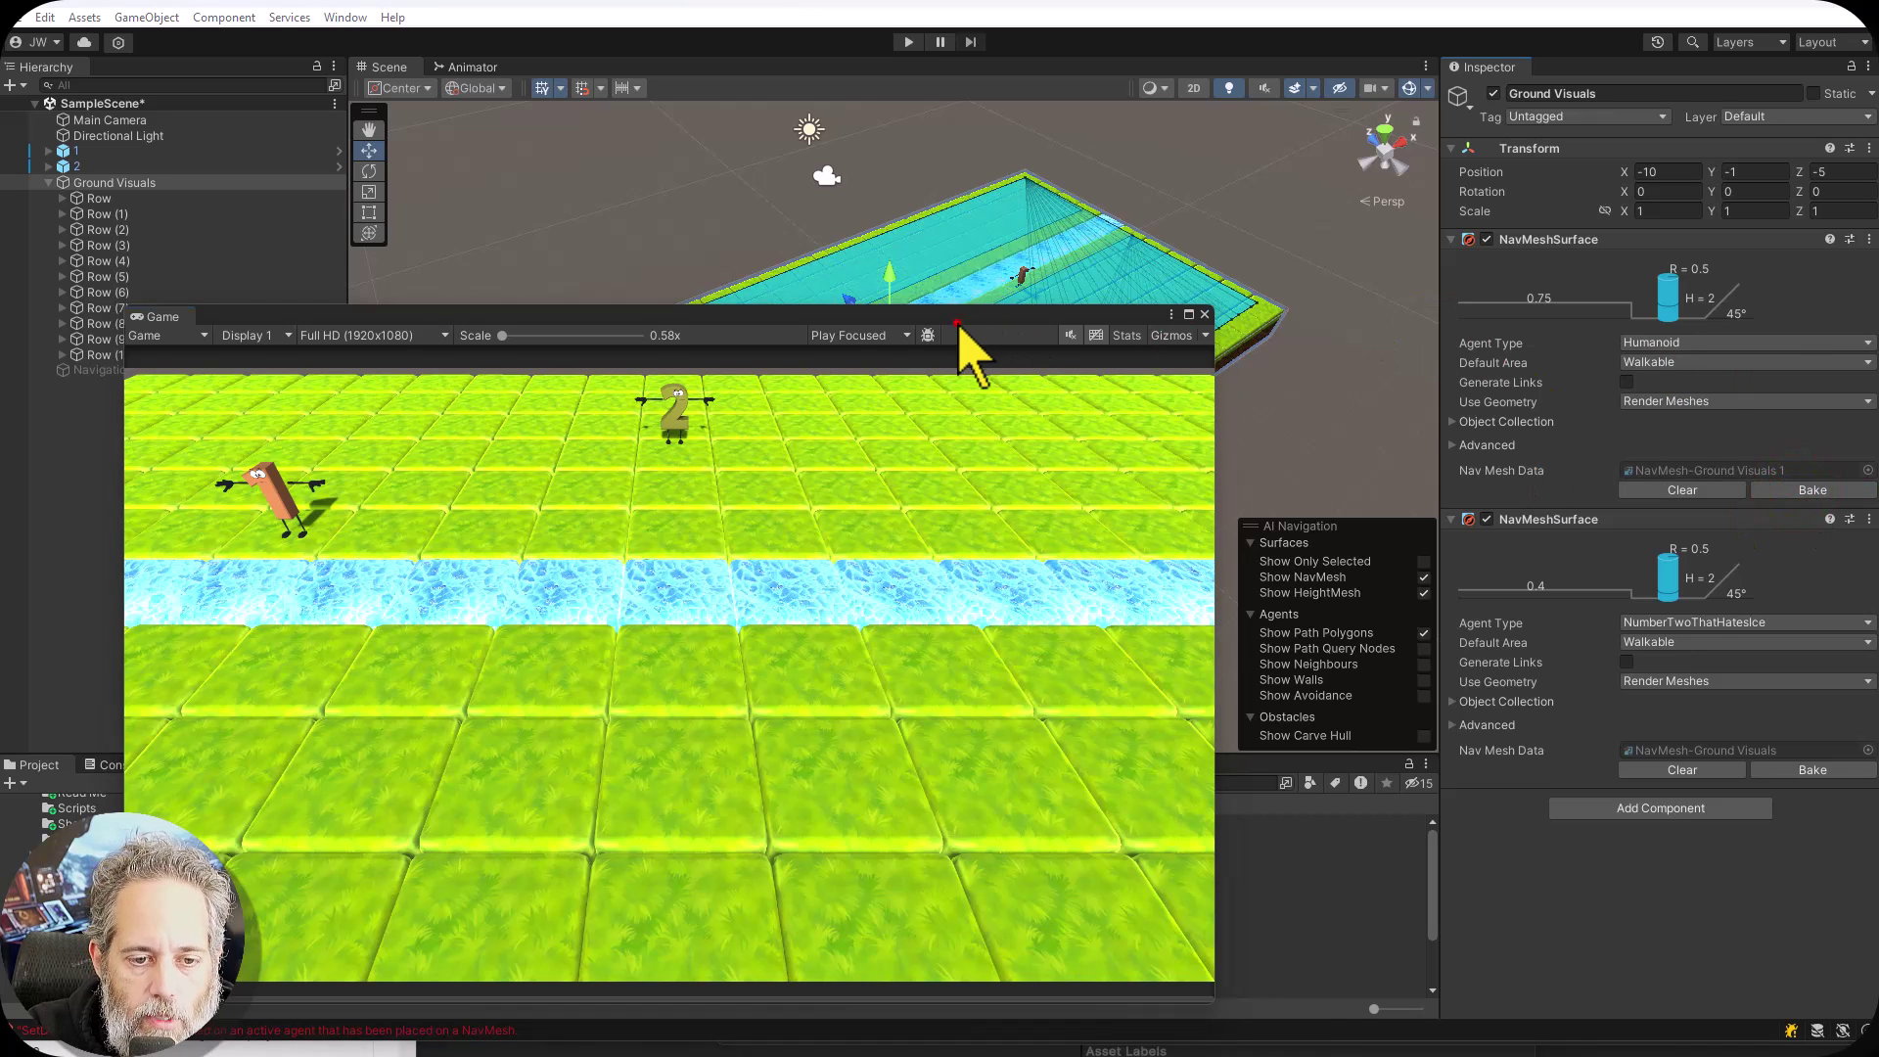
pyautogui.moveTo(959, 326); pyautogui.dragTo(891, 372)
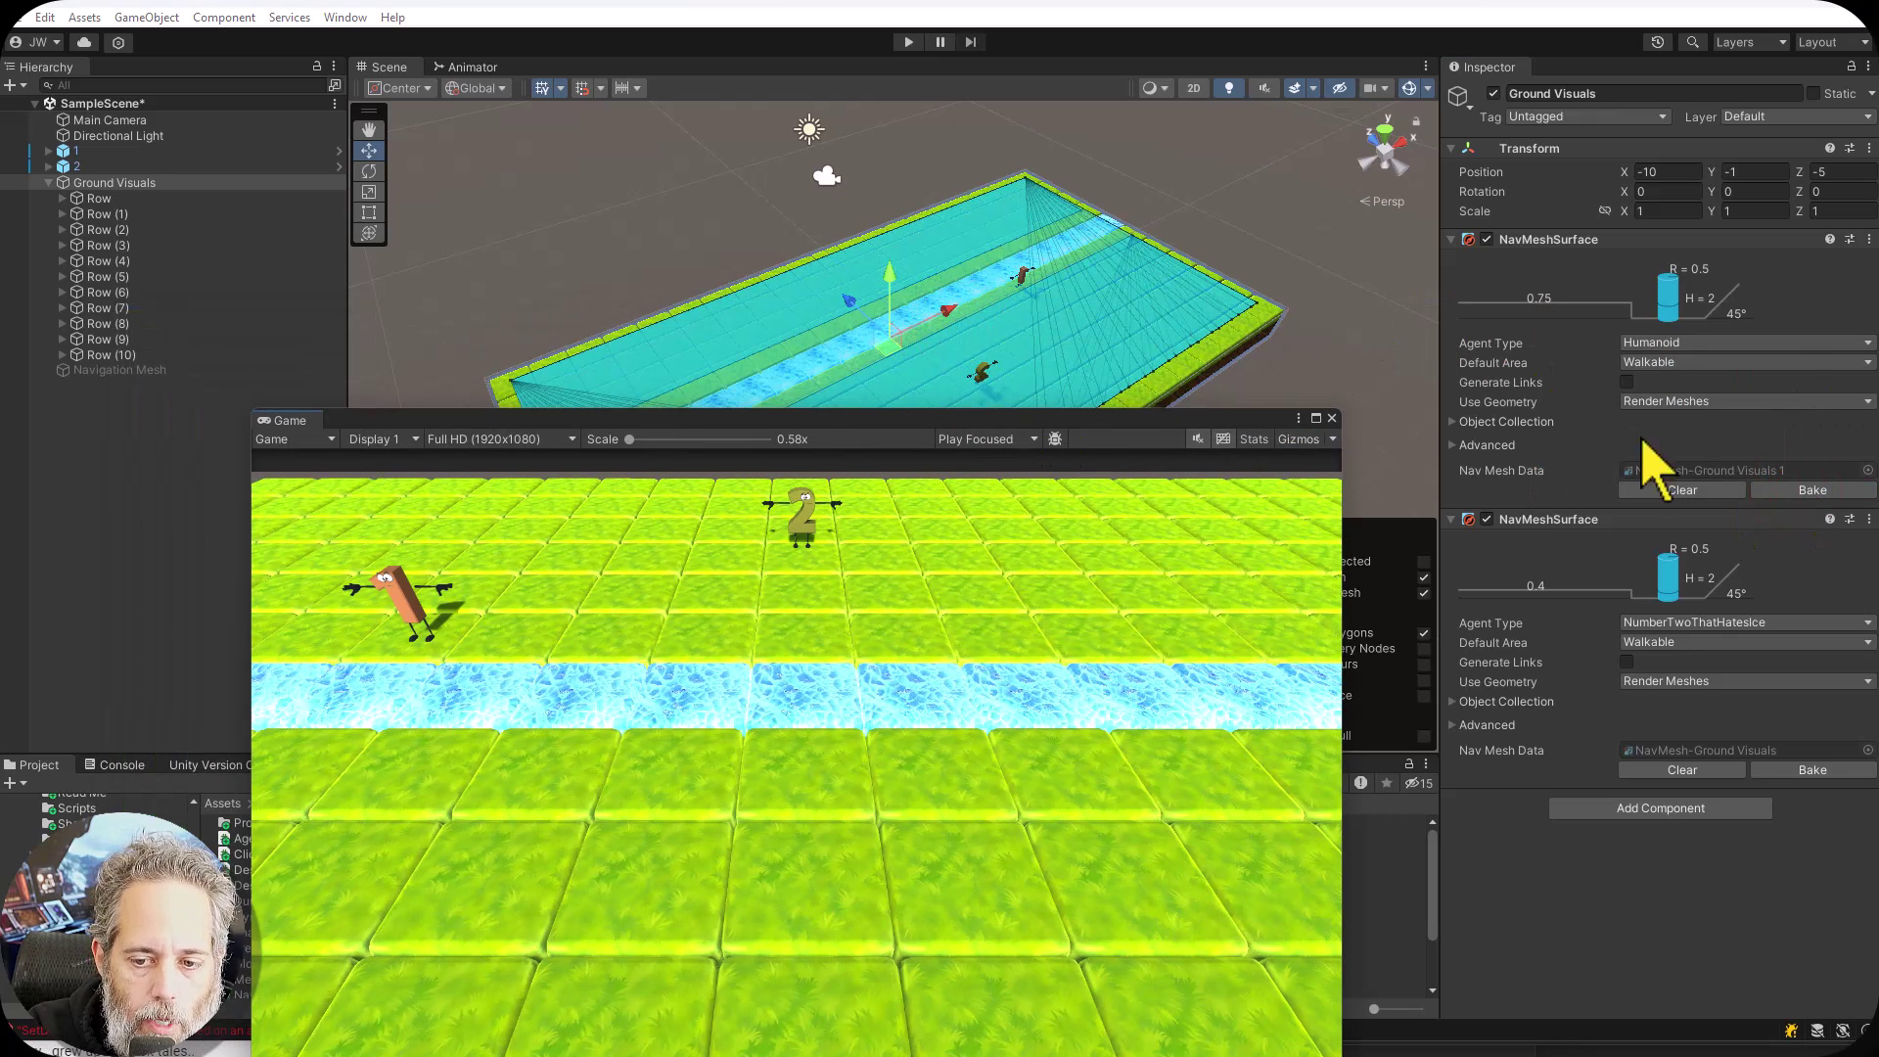
pyautogui.click(1695, 483)
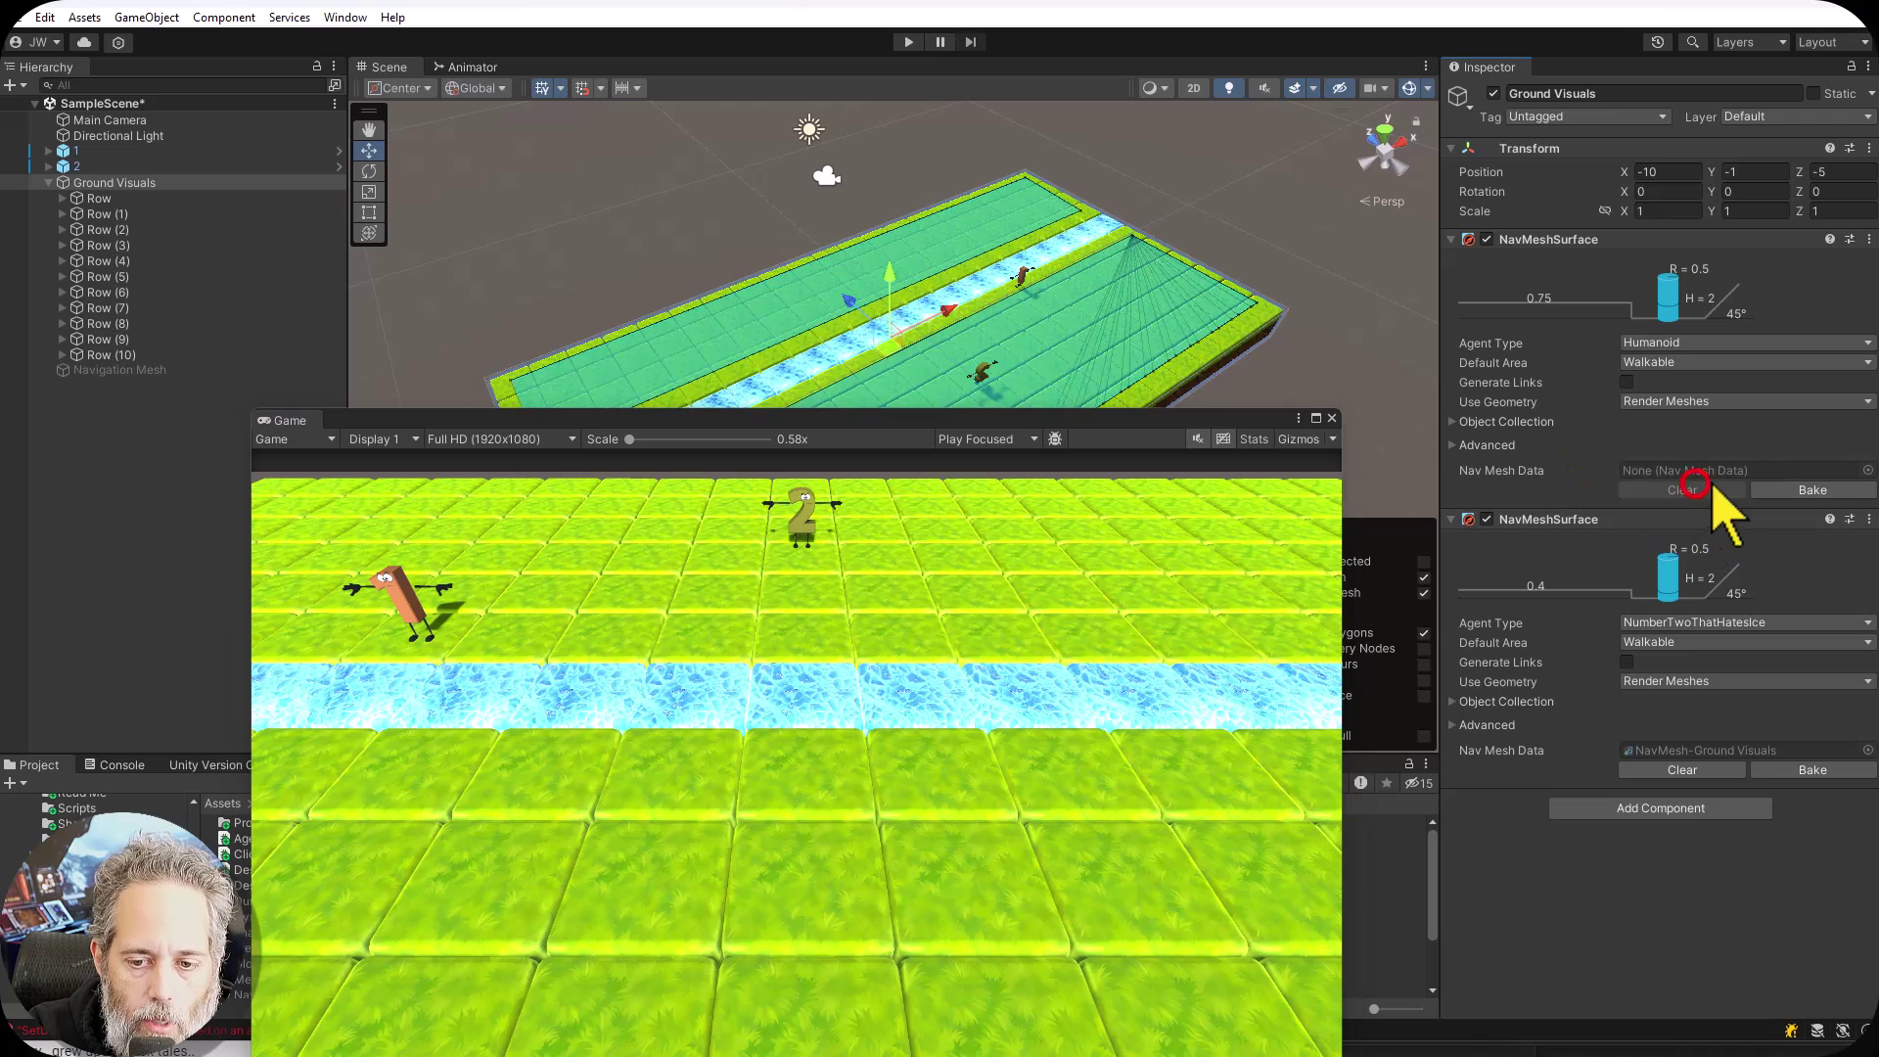
pyautogui.click(1799, 489)
pyautogui.moveTo(996, 419); pyautogui.dragTo(1305, 309)
pyautogui.hotkey('ctrl', 's')
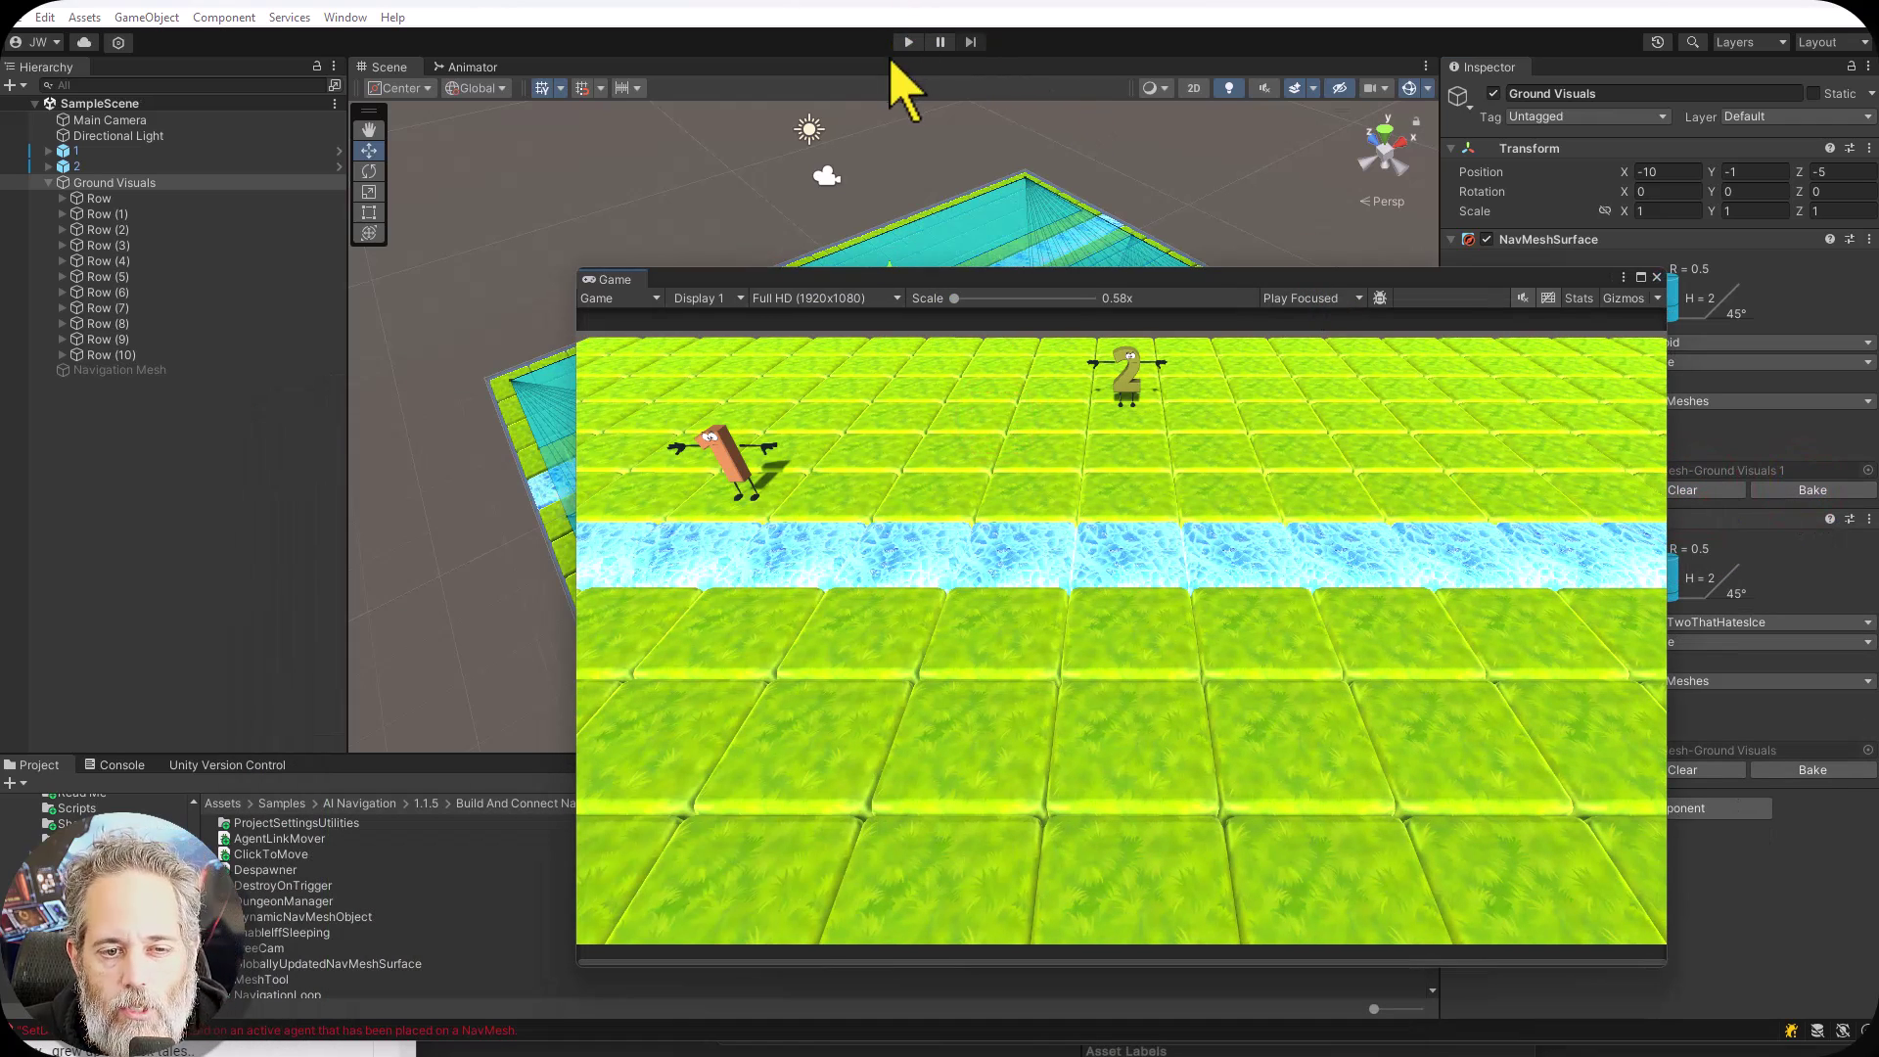
# Play-test the brown character, sending it to three spots including across the water
pyautogui.click(905, 42)
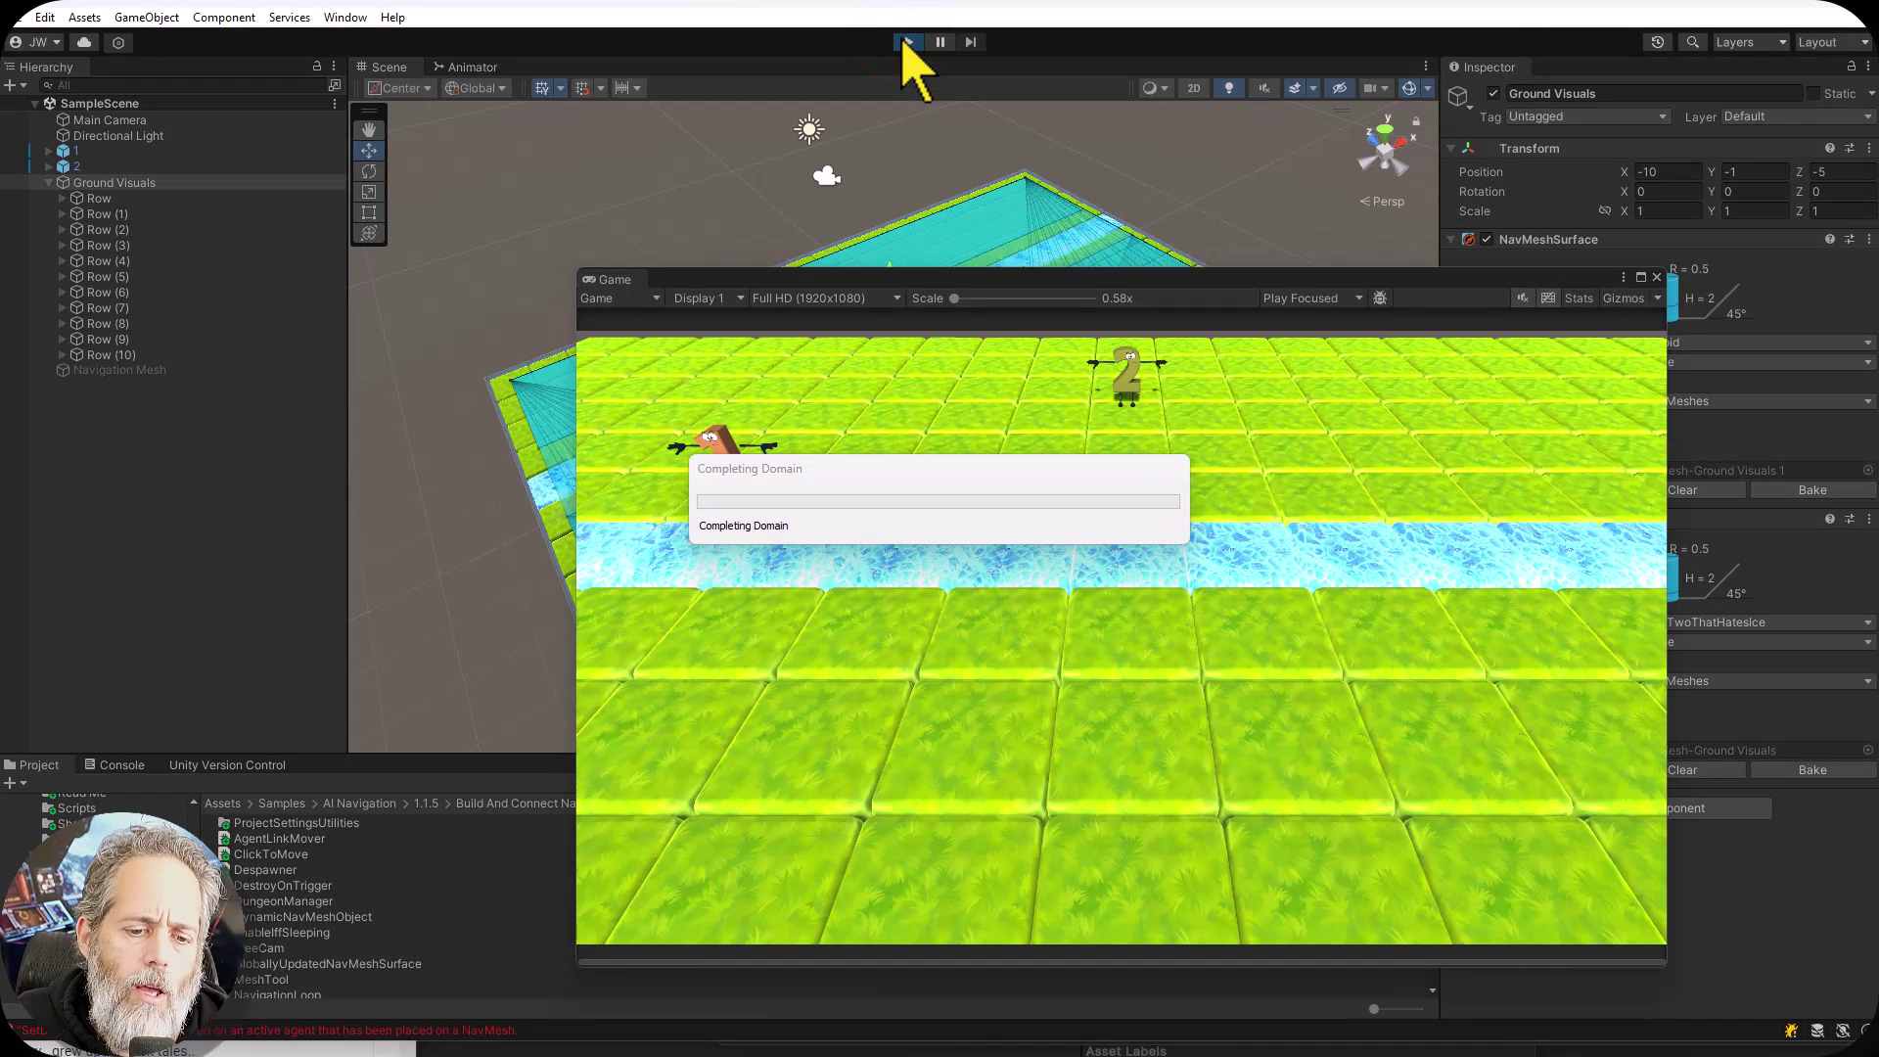
pyautogui.click(1095, 699)
pyautogui.click(972, 446)
pyautogui.click(879, 788)
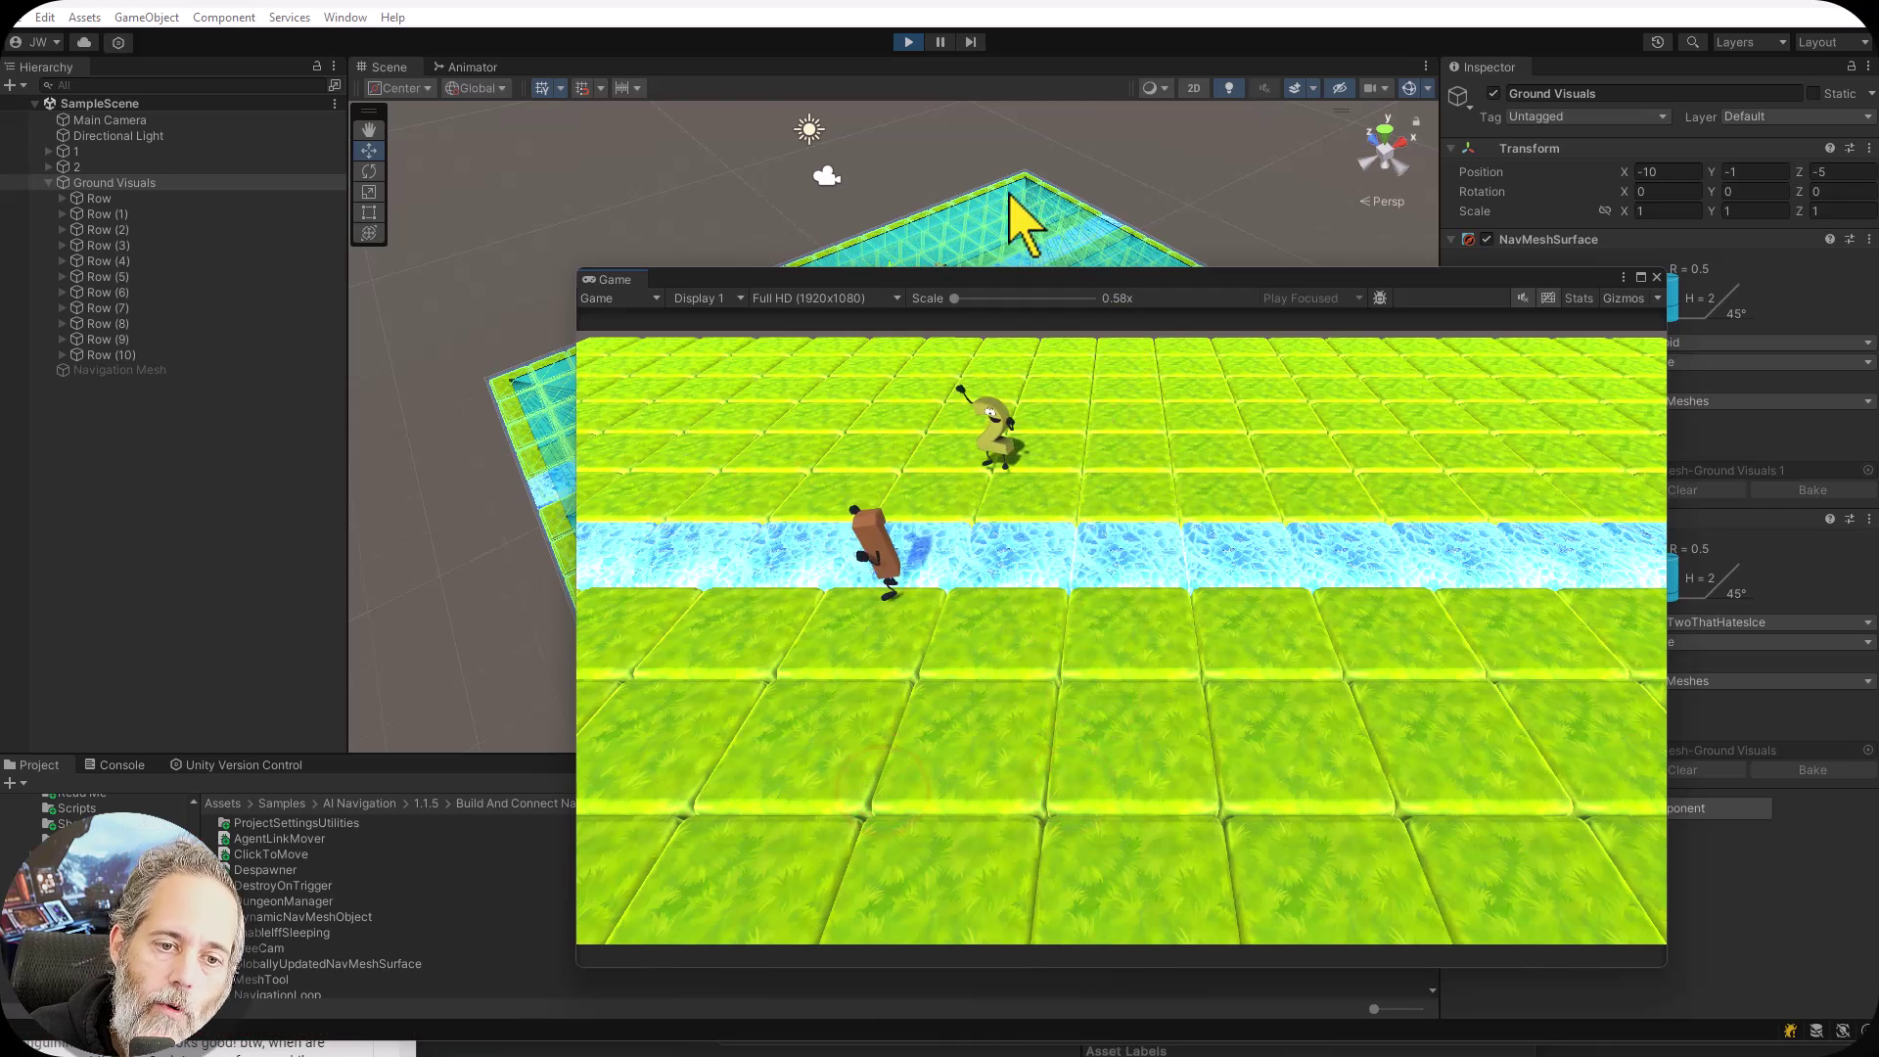
pyautogui.click(909, 41)
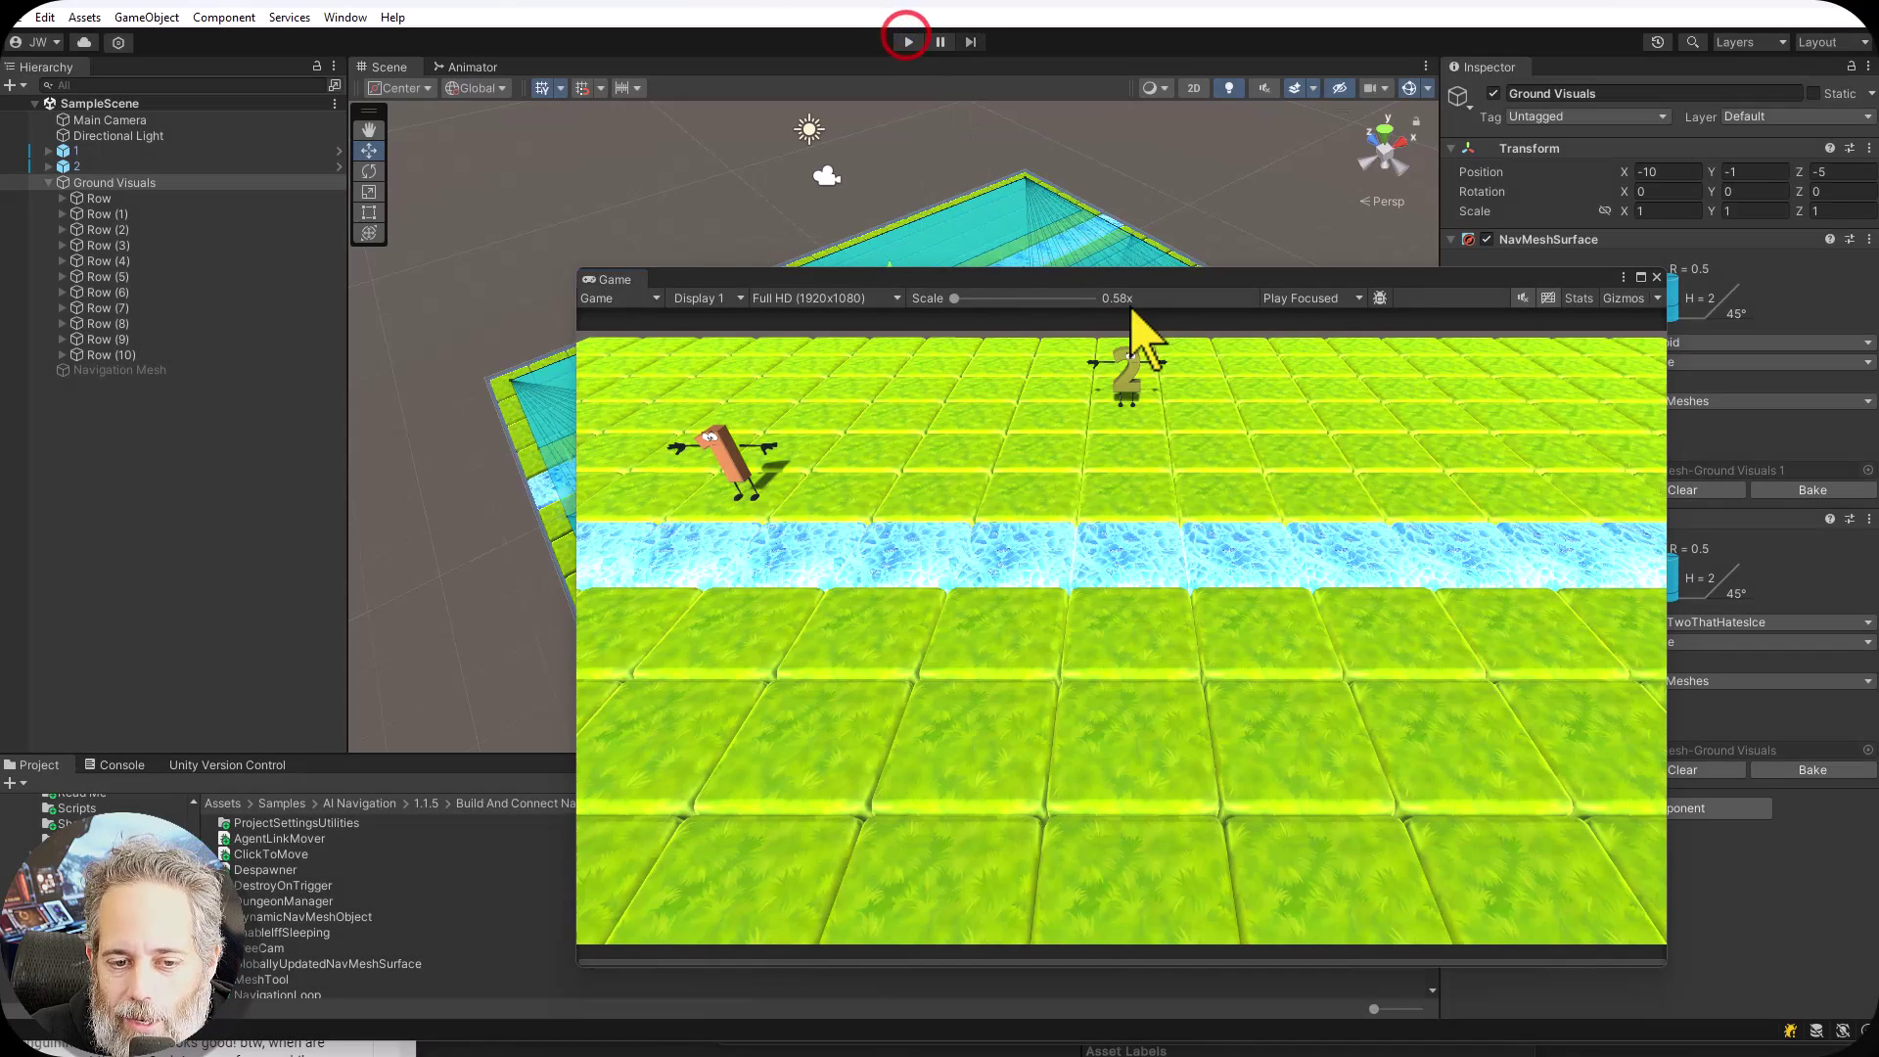
pyautogui.click(1136, 279)
# Enable Nav Mesh Agent Animation on characters 1 and 2 and view the script in Rider
pyautogui.moveTo(1137, 280); pyautogui.dragTo(777, 205)
pyautogui.click(161, 152)
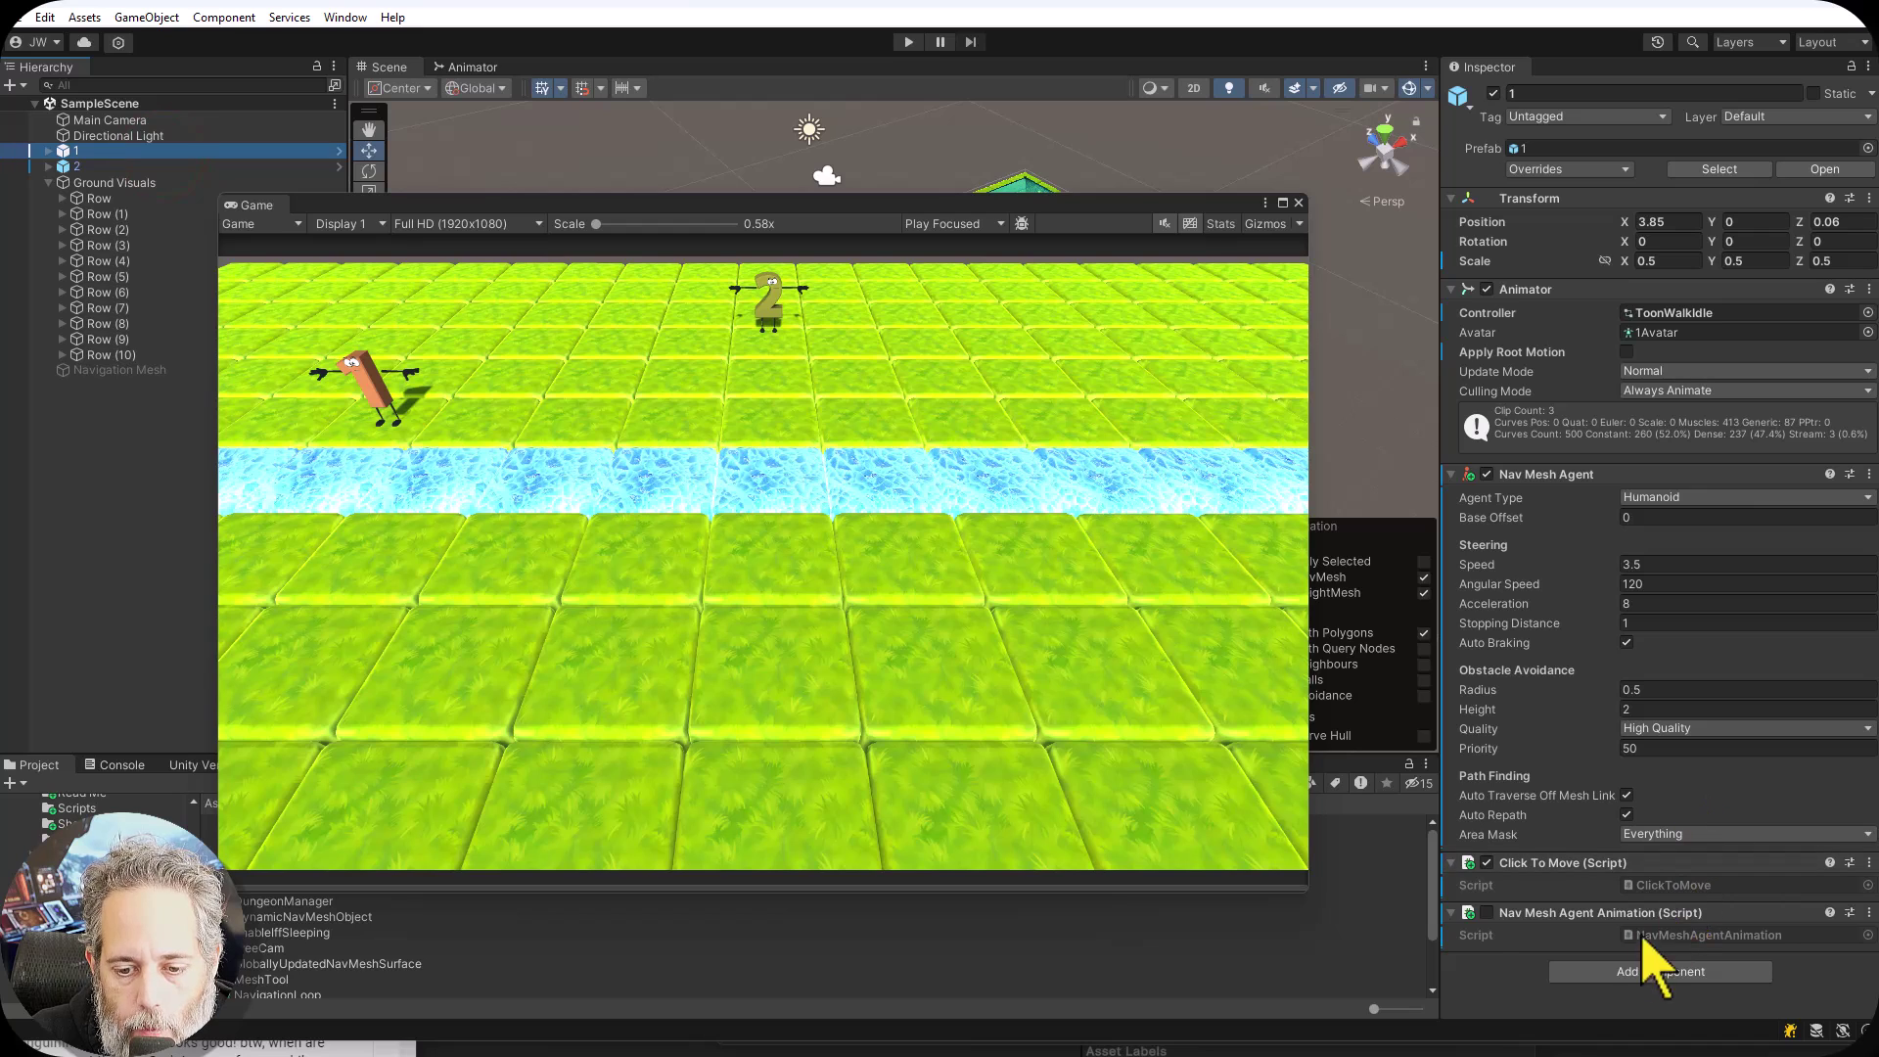
pyautogui.hotkey('shift', 'Down')
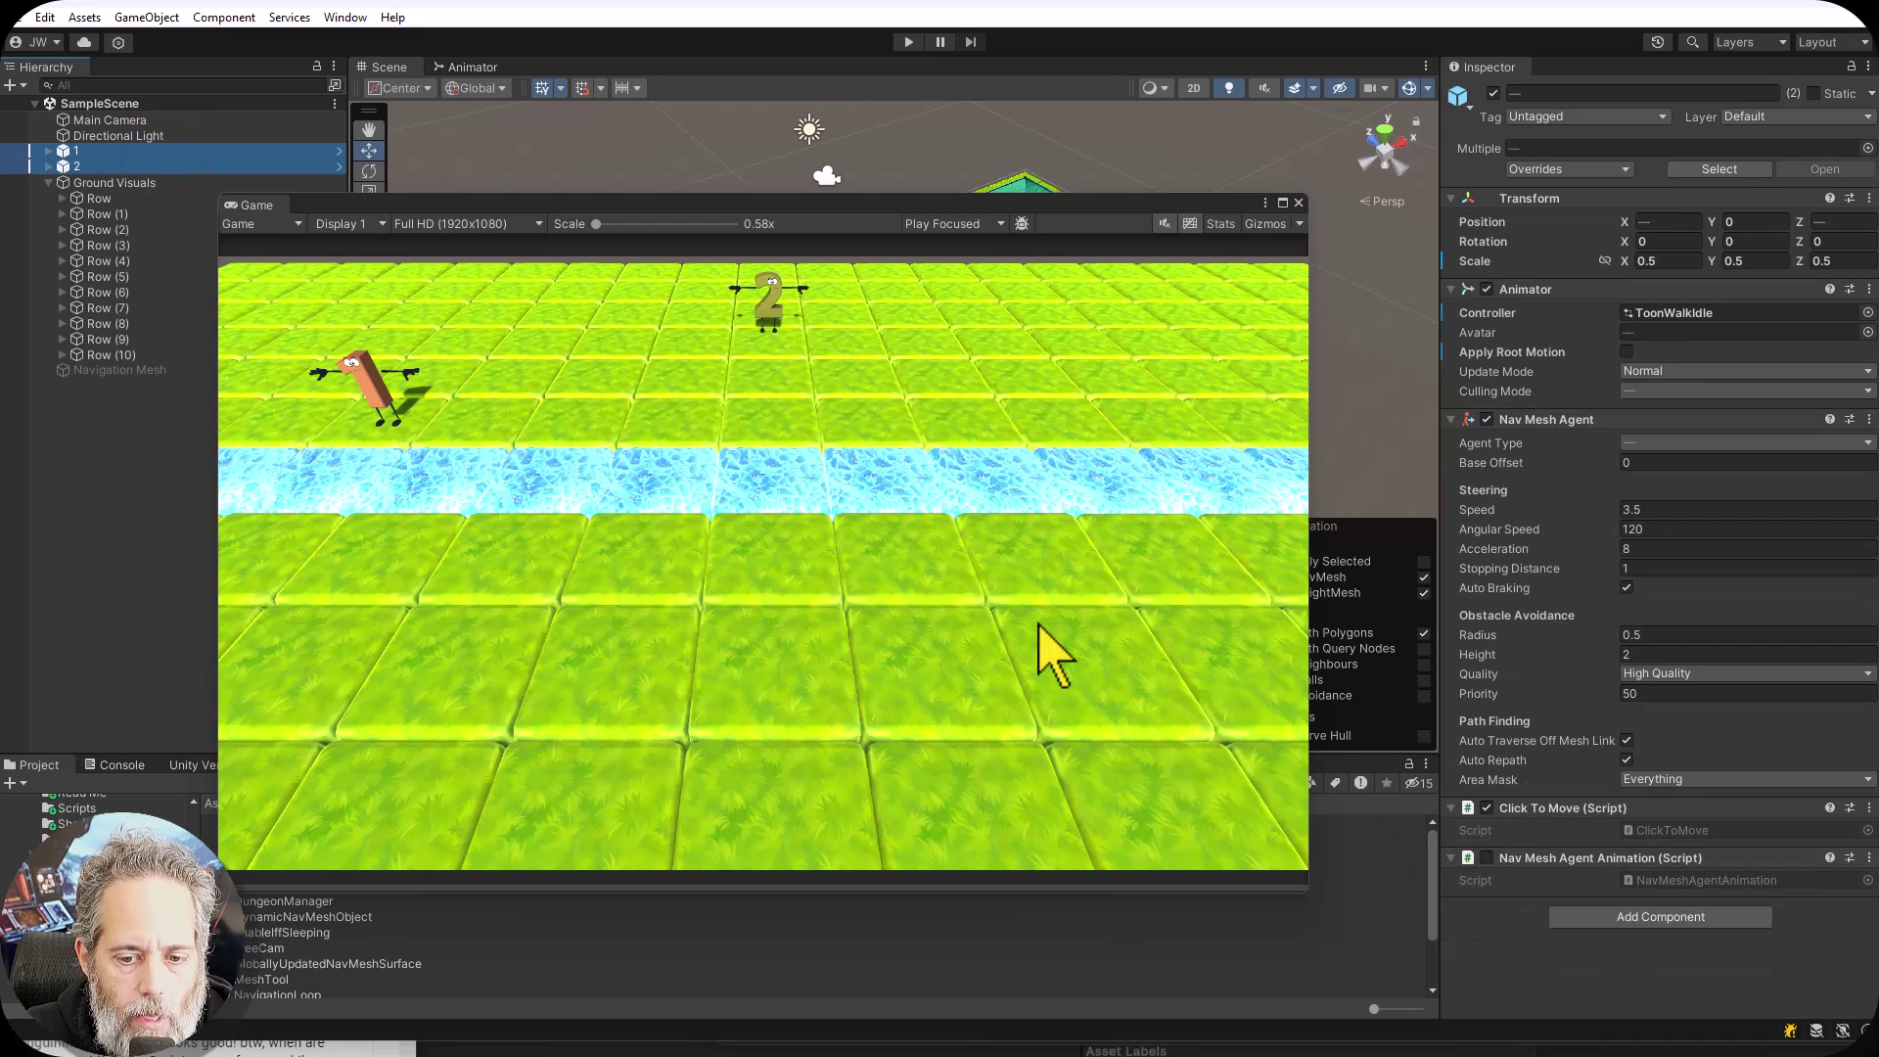
pyautogui.click(1487, 858)
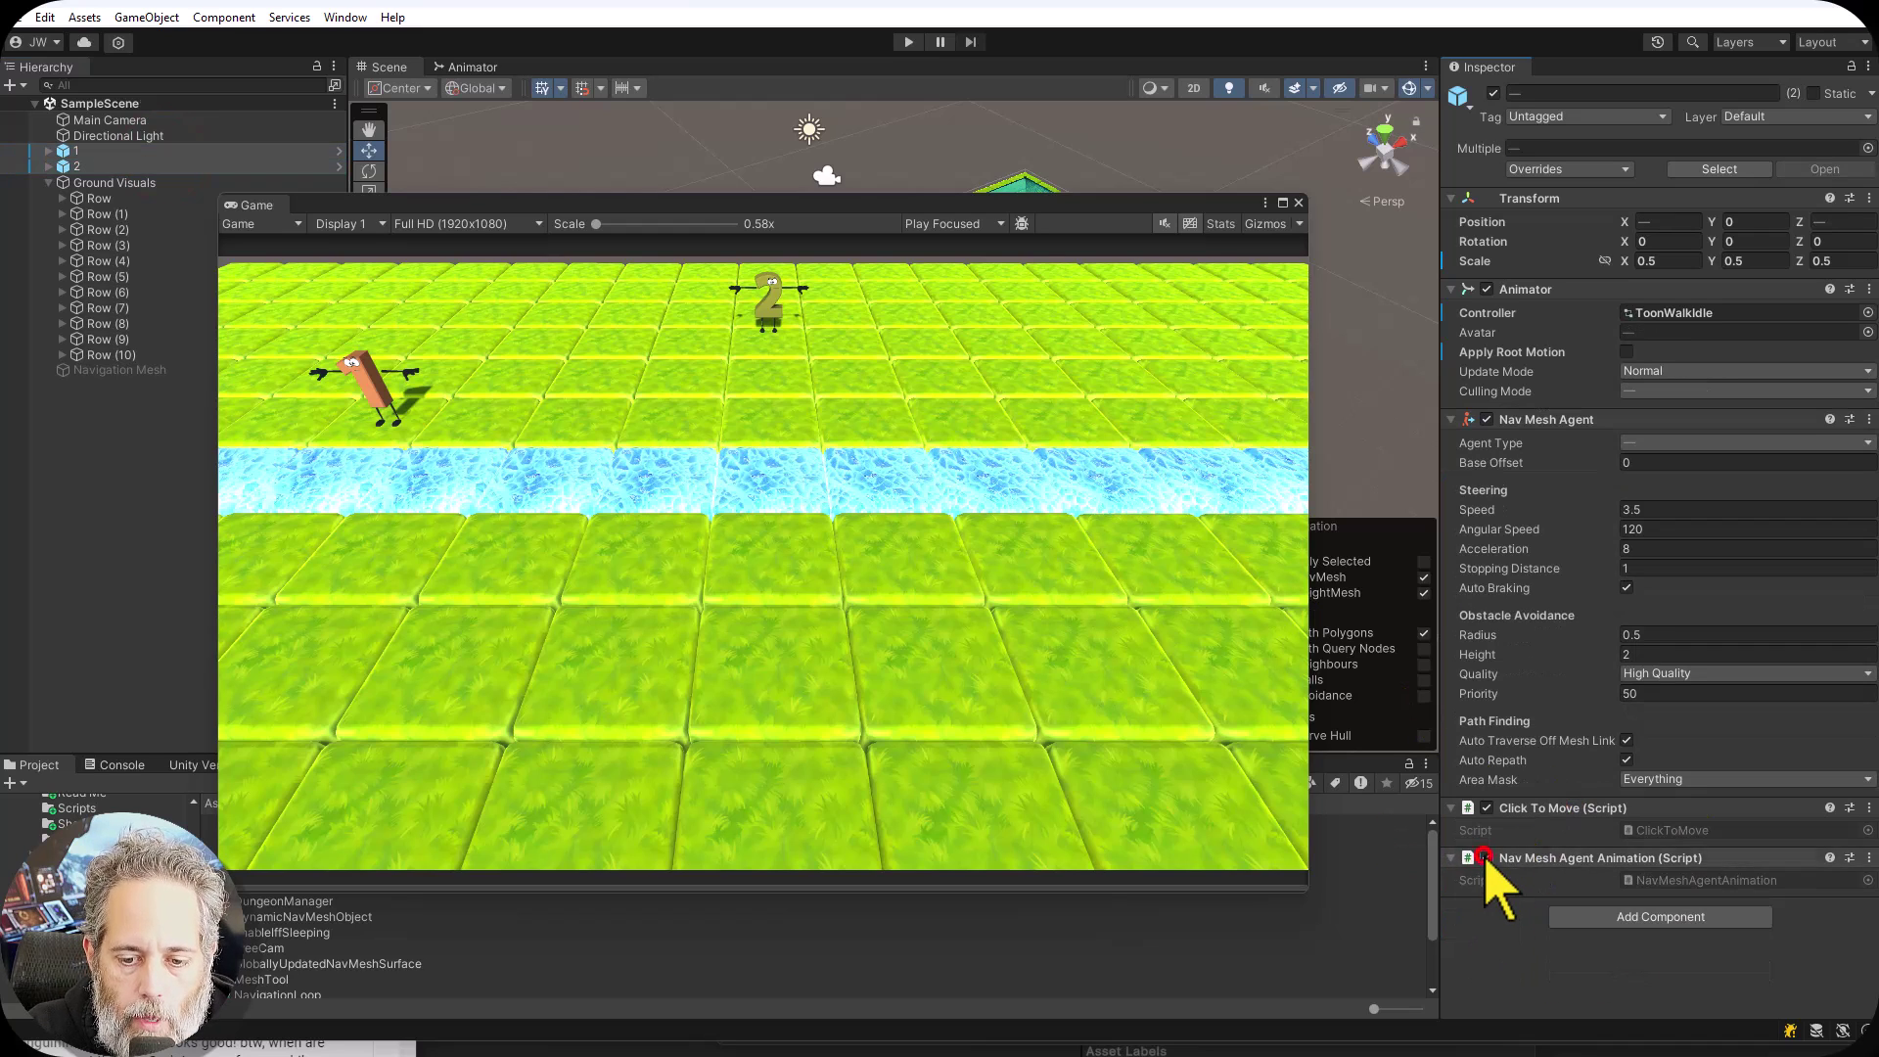
pyautogui.click(1698, 880)
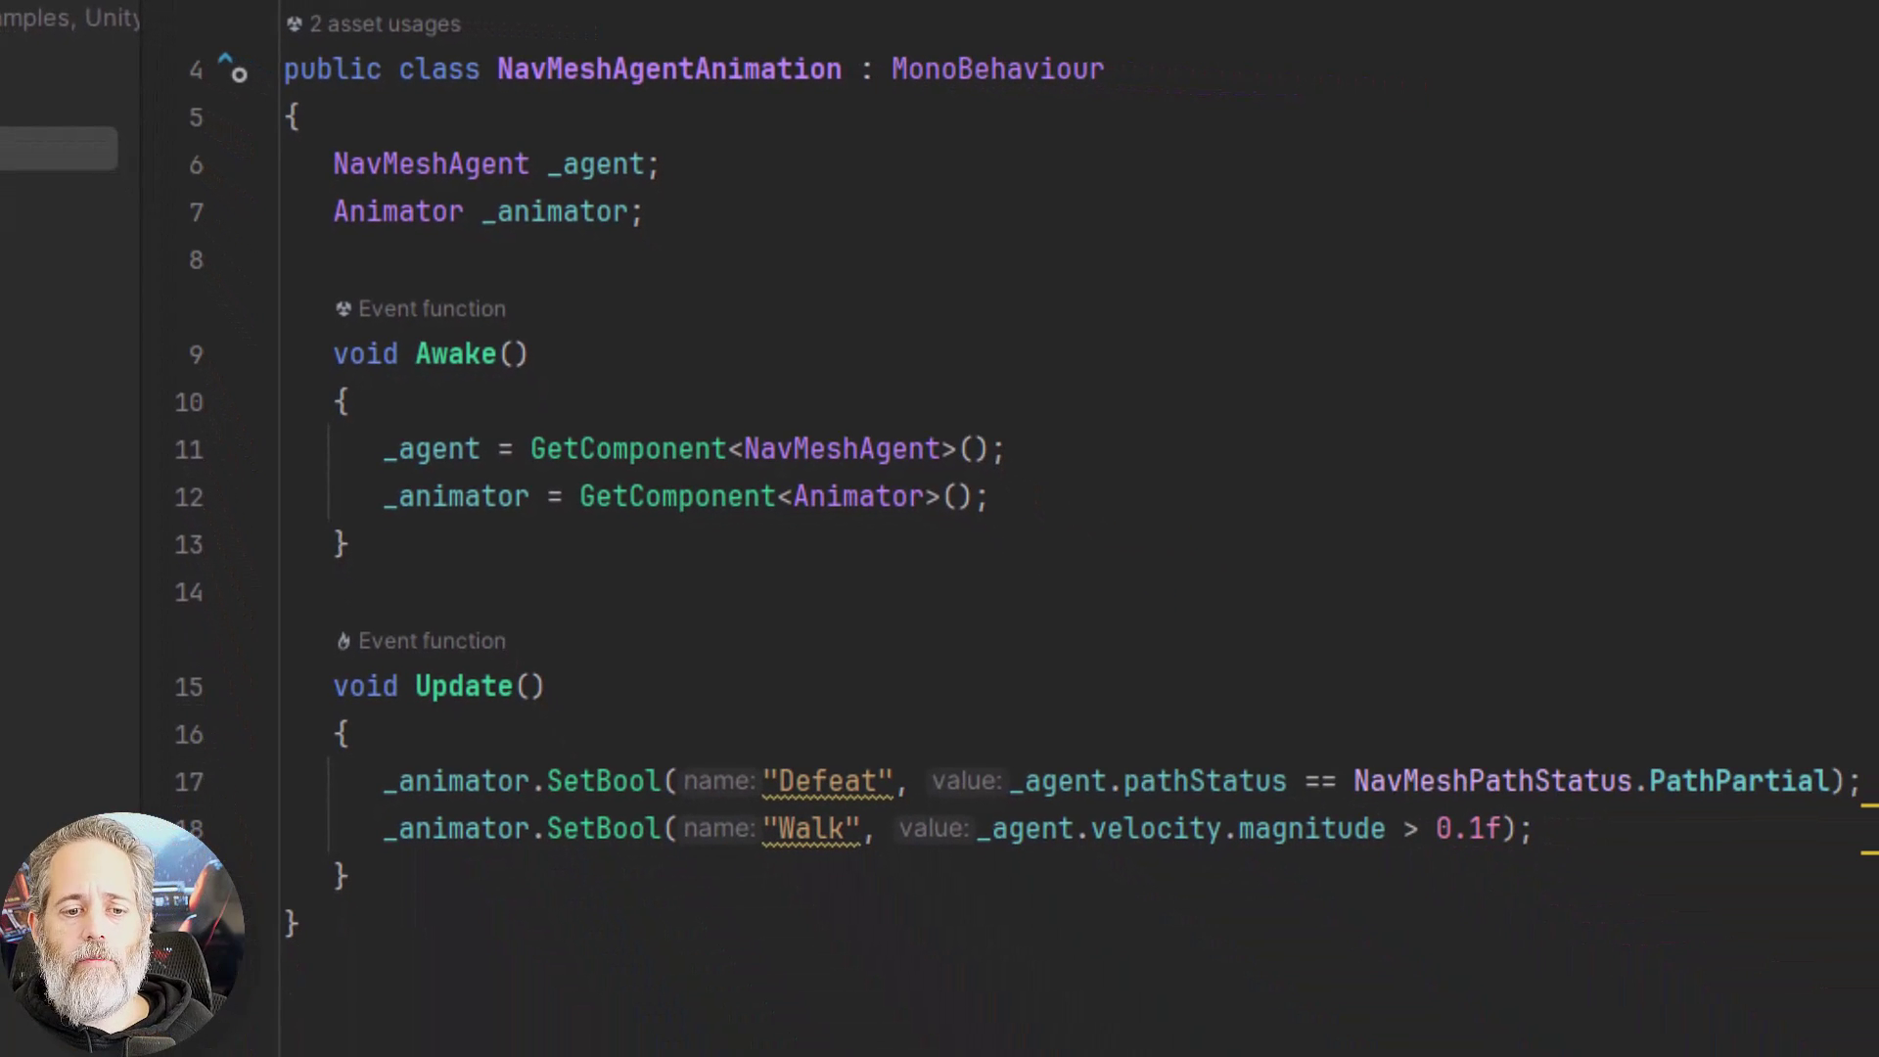
# Review NavMeshAgentAnimation.cs: the _animator field and Update setting the Defeat and Walk bools
pyautogui.click(908, 227)
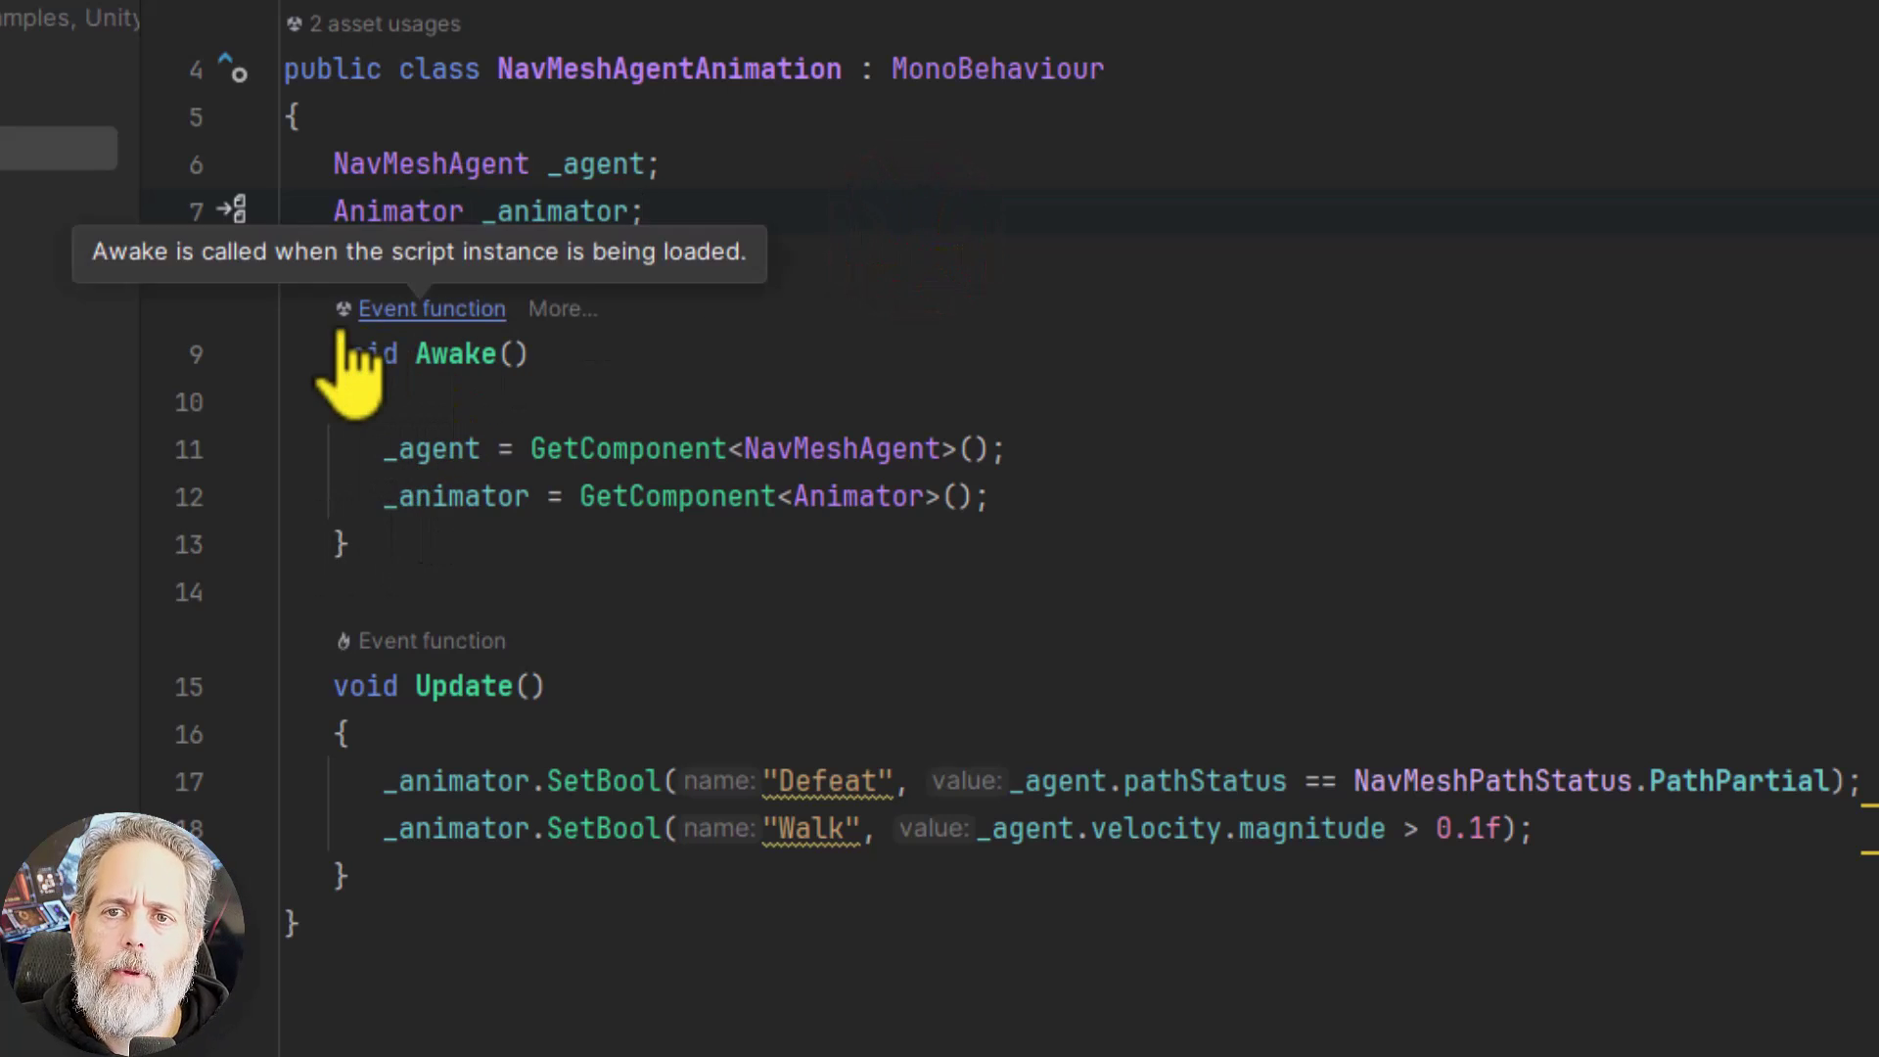
pyautogui.click(886, 871)
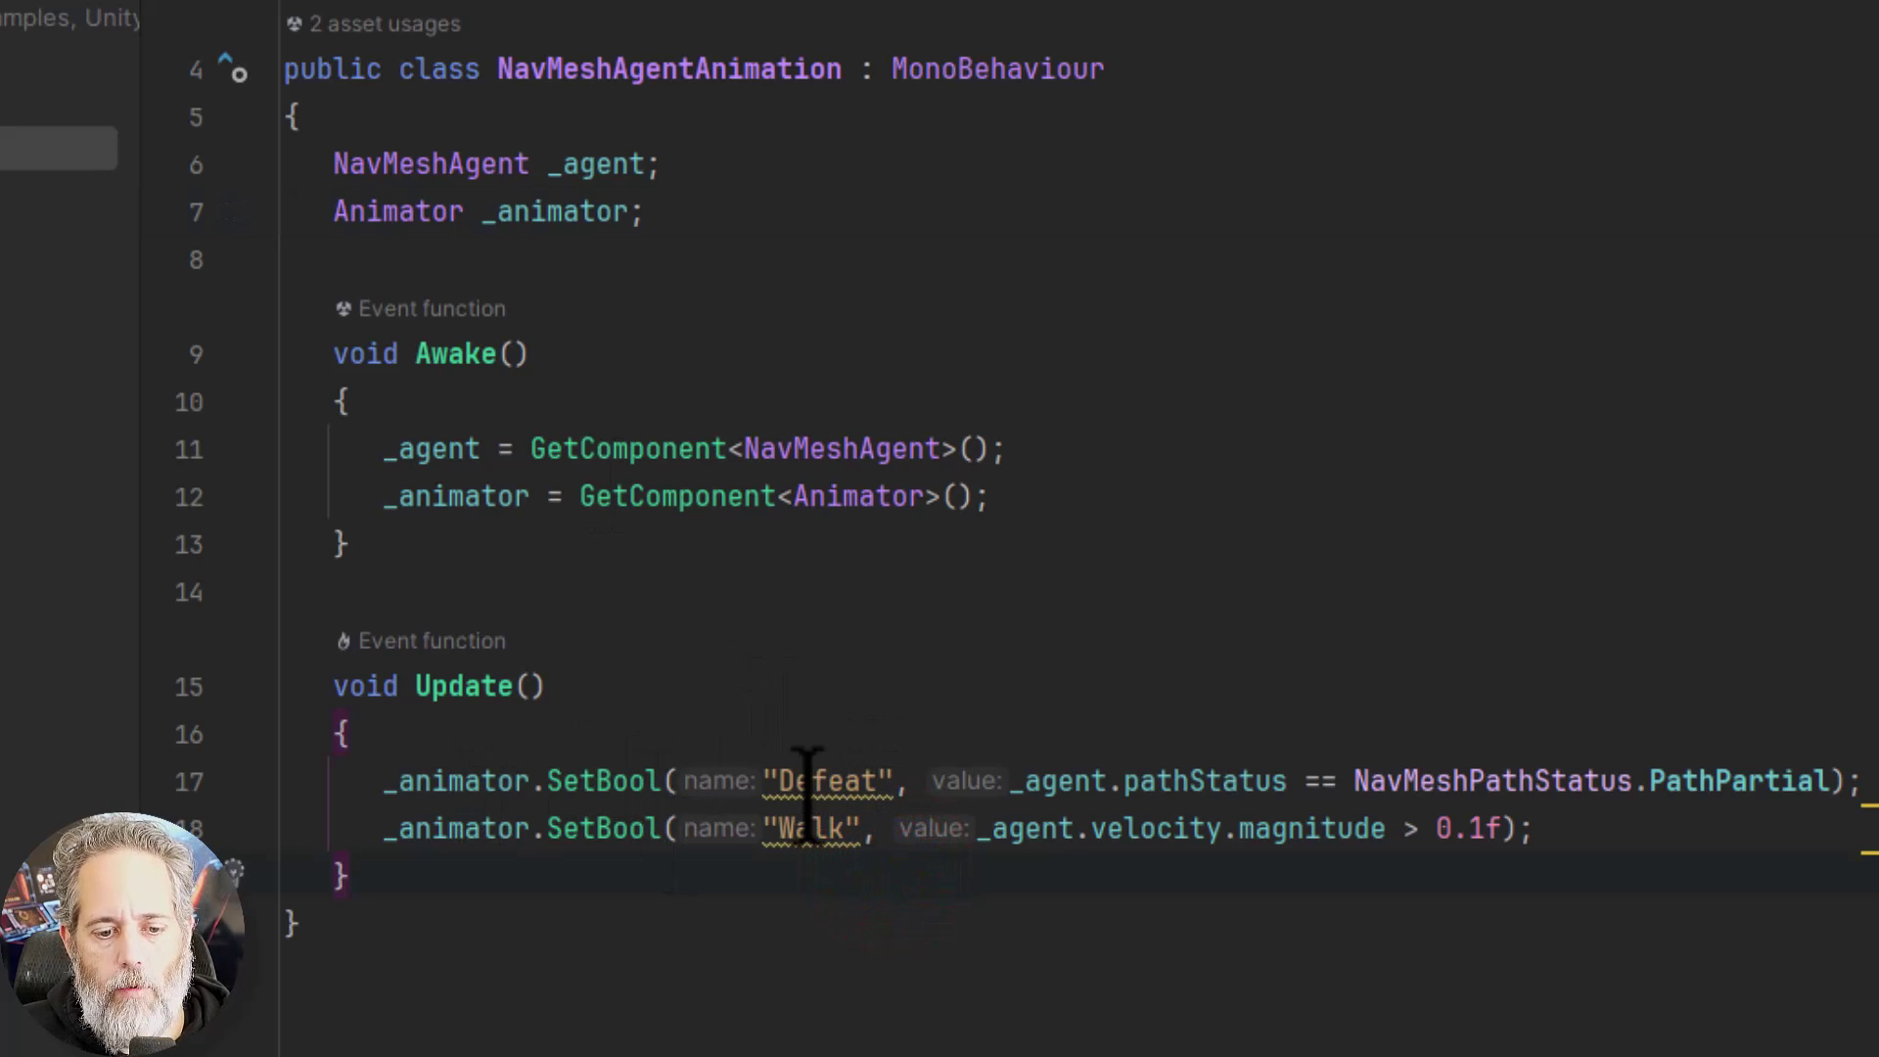
pyautogui.moveTo(806, 780)
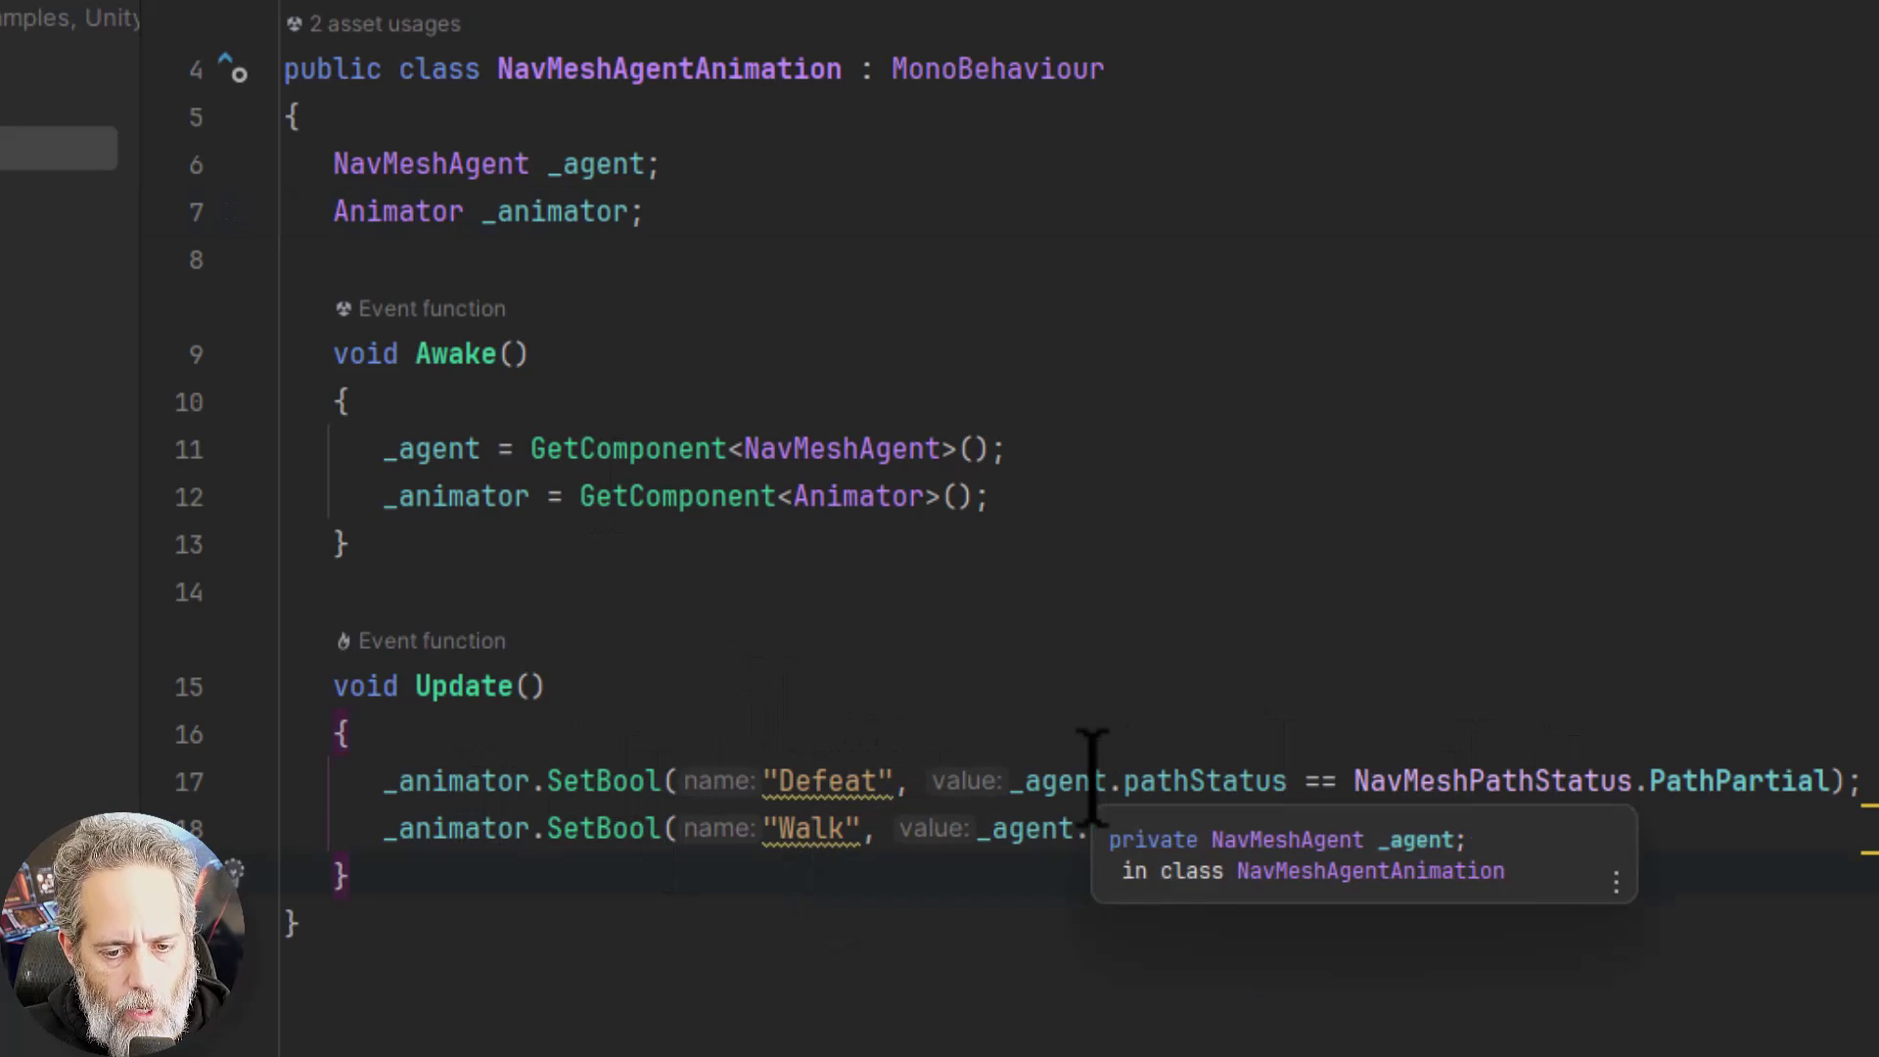
pyautogui.moveTo(1720, 764)
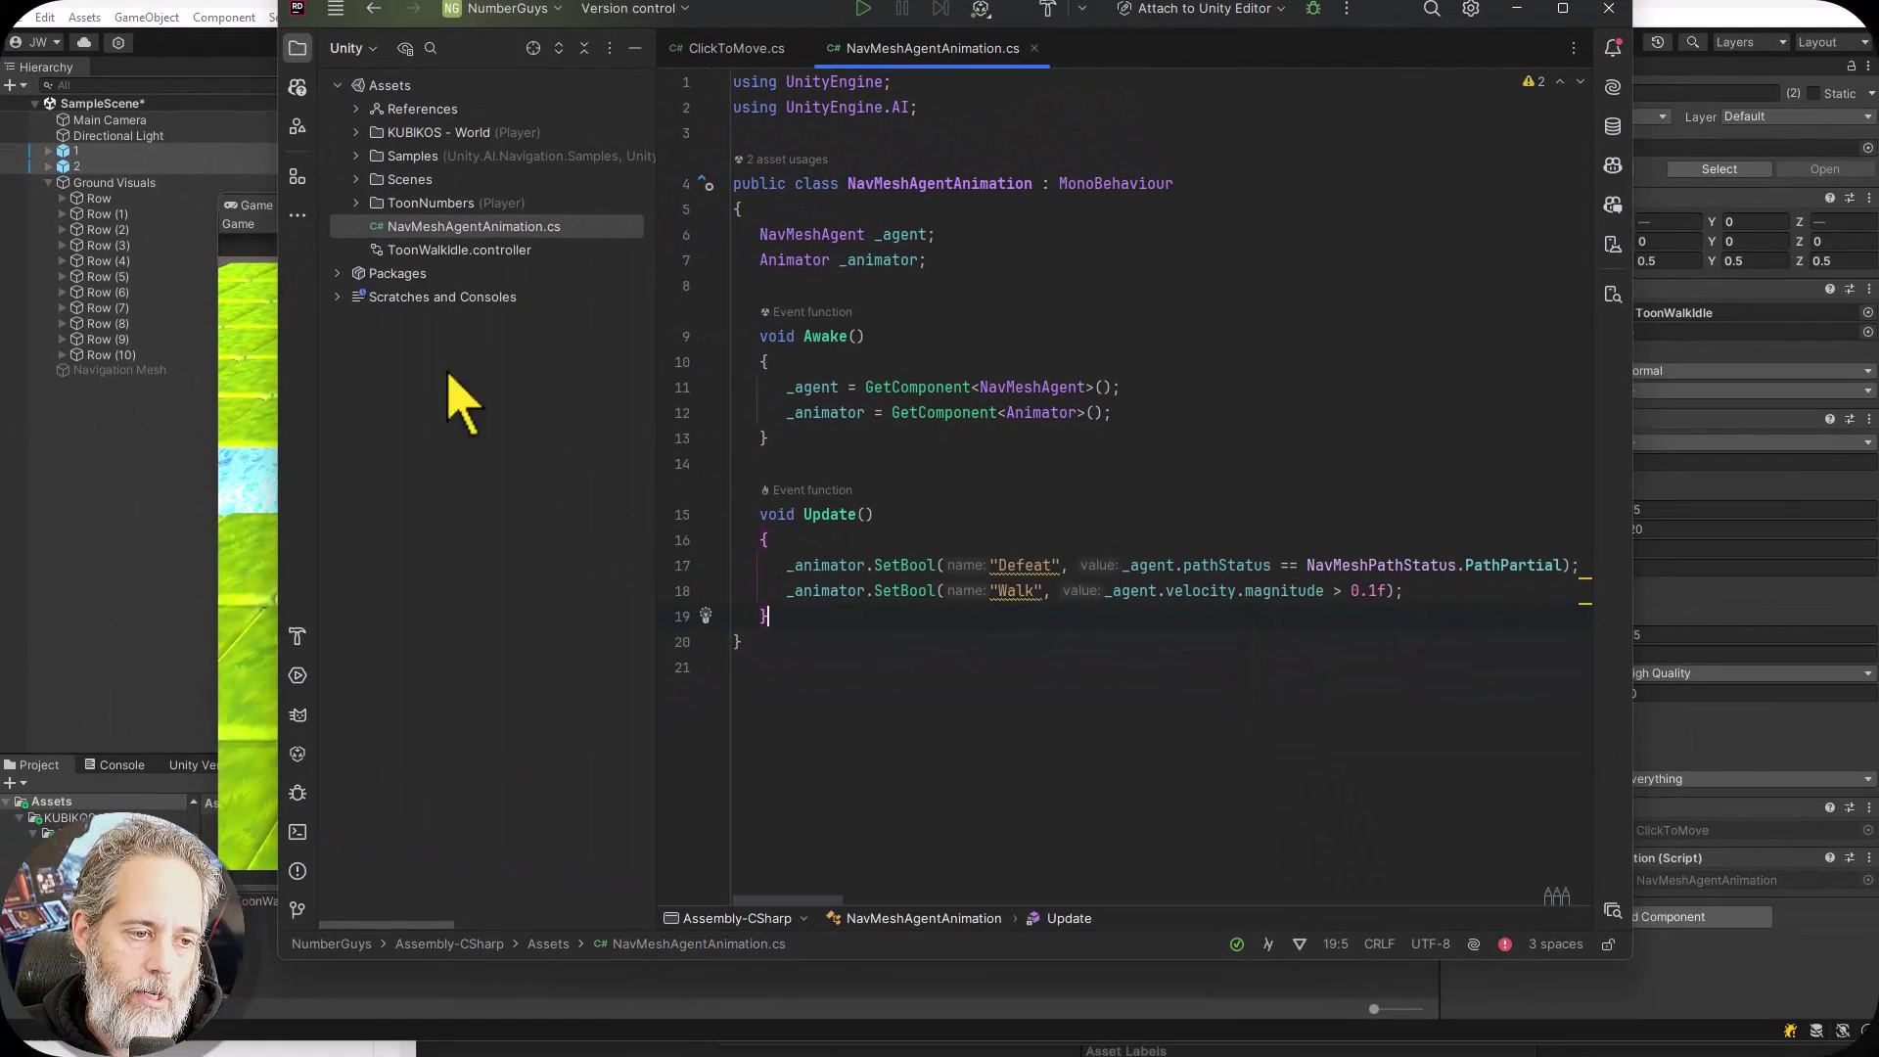
# Open character 1's ToonWalkIdle controller in the Animator and reveal its state graph
pyautogui.click(123, 537)
pyautogui.click(298, 156)
pyautogui.doubleClick(1661, 312)
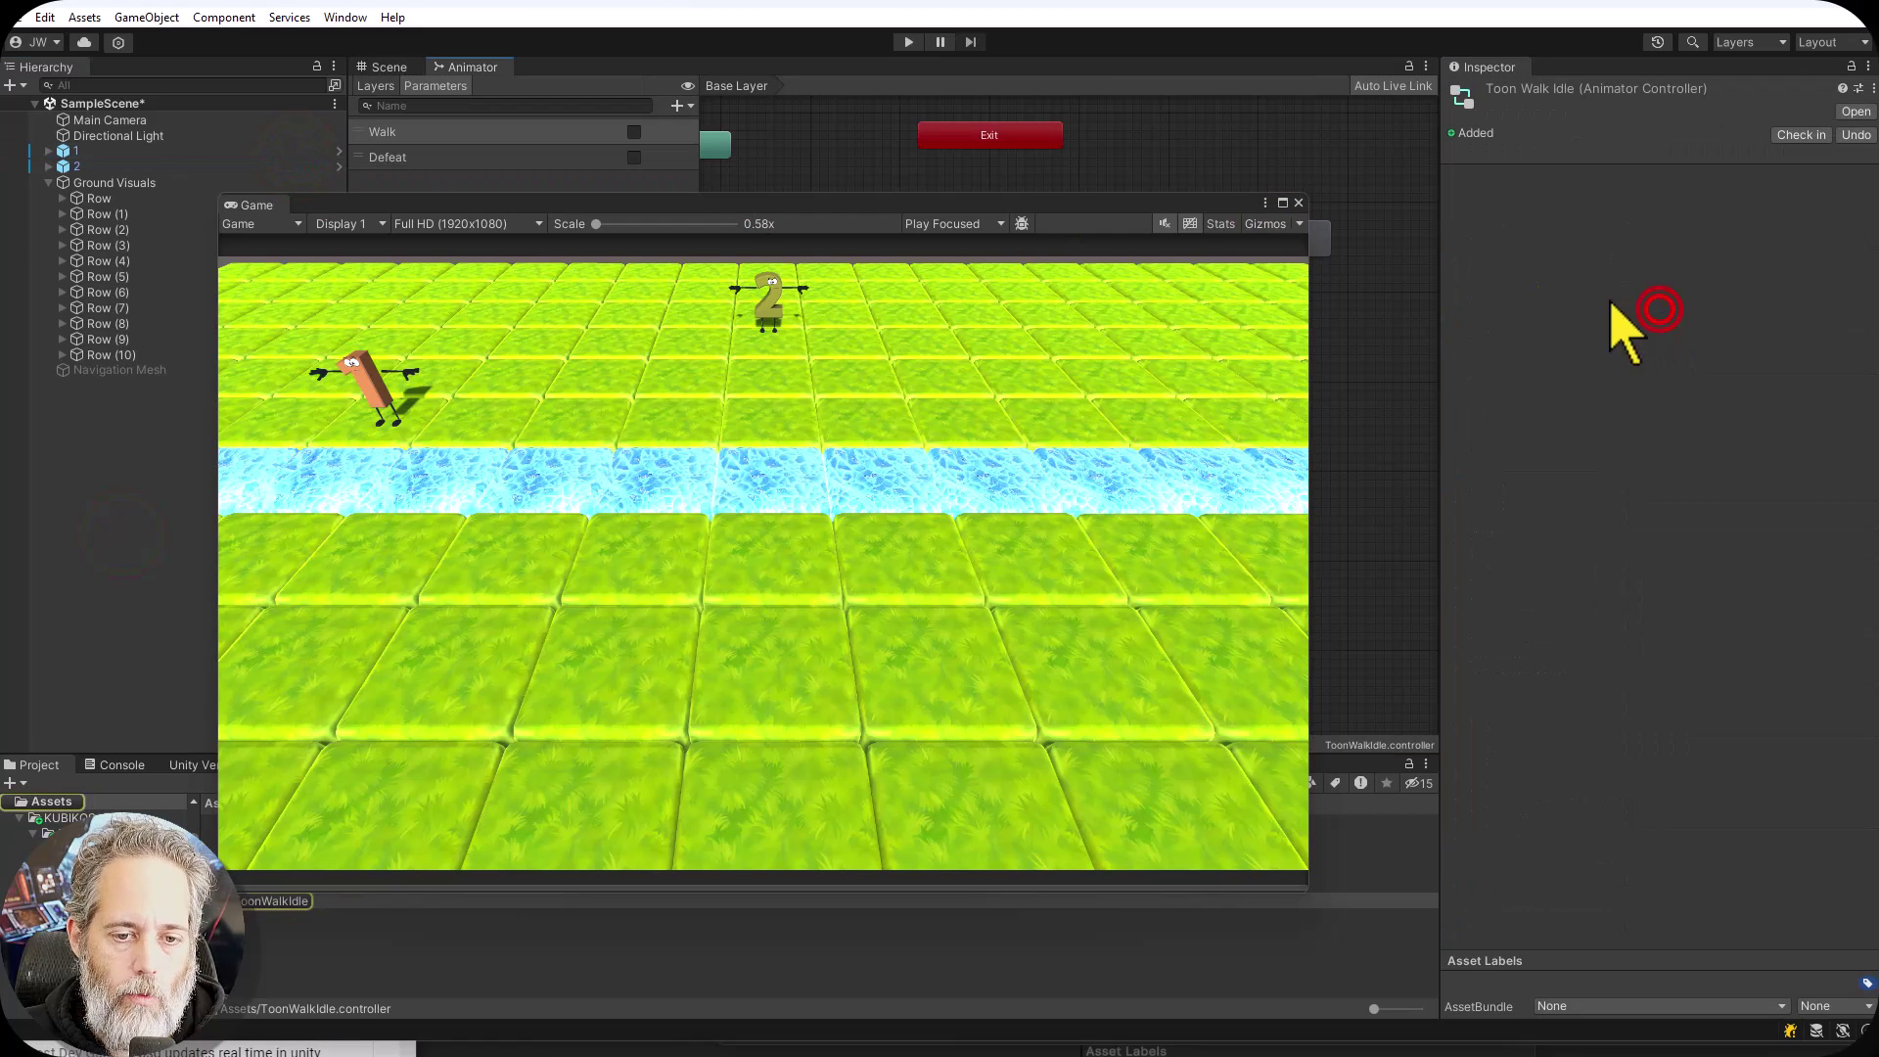
pyautogui.moveTo(1130, 203); pyautogui.dragTo(1099, 490)
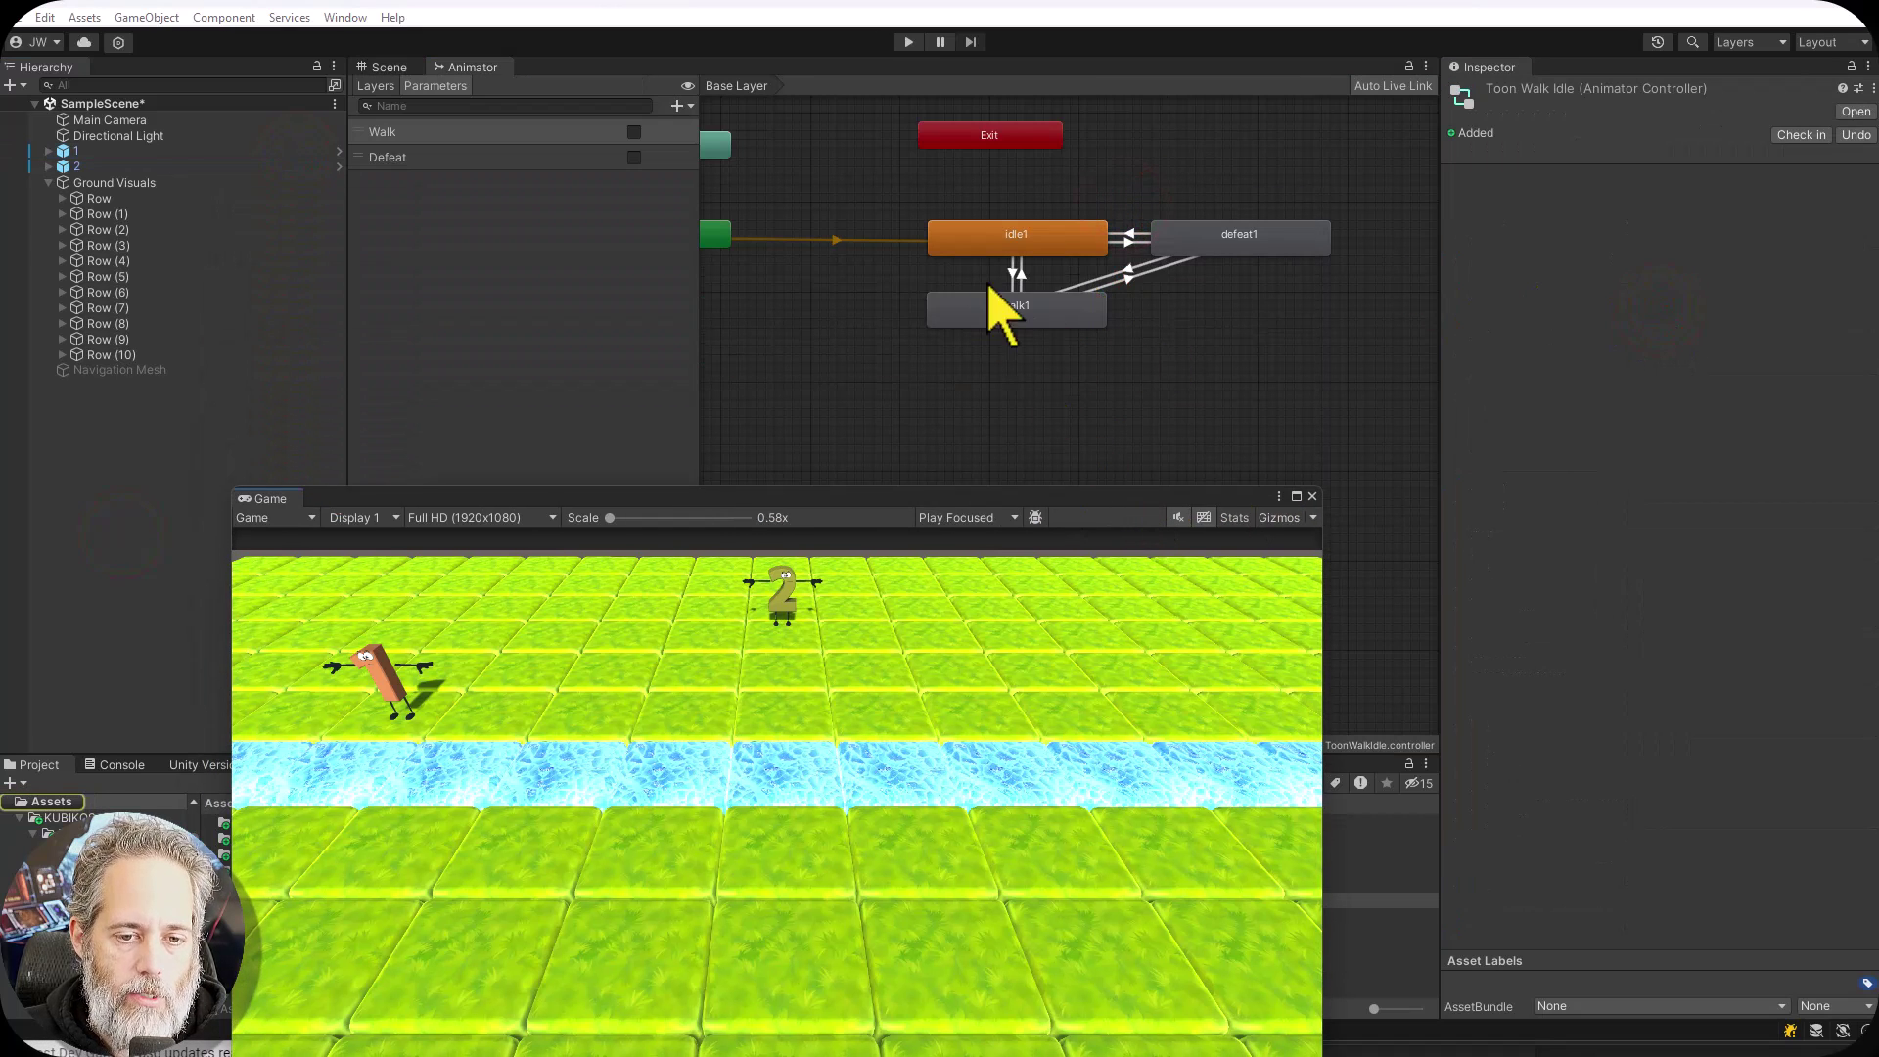
# Inspect the walk1 to defeat1 transition, then restore the graph view
pyautogui.click(1126, 277)
pyautogui.click(1041, 279)
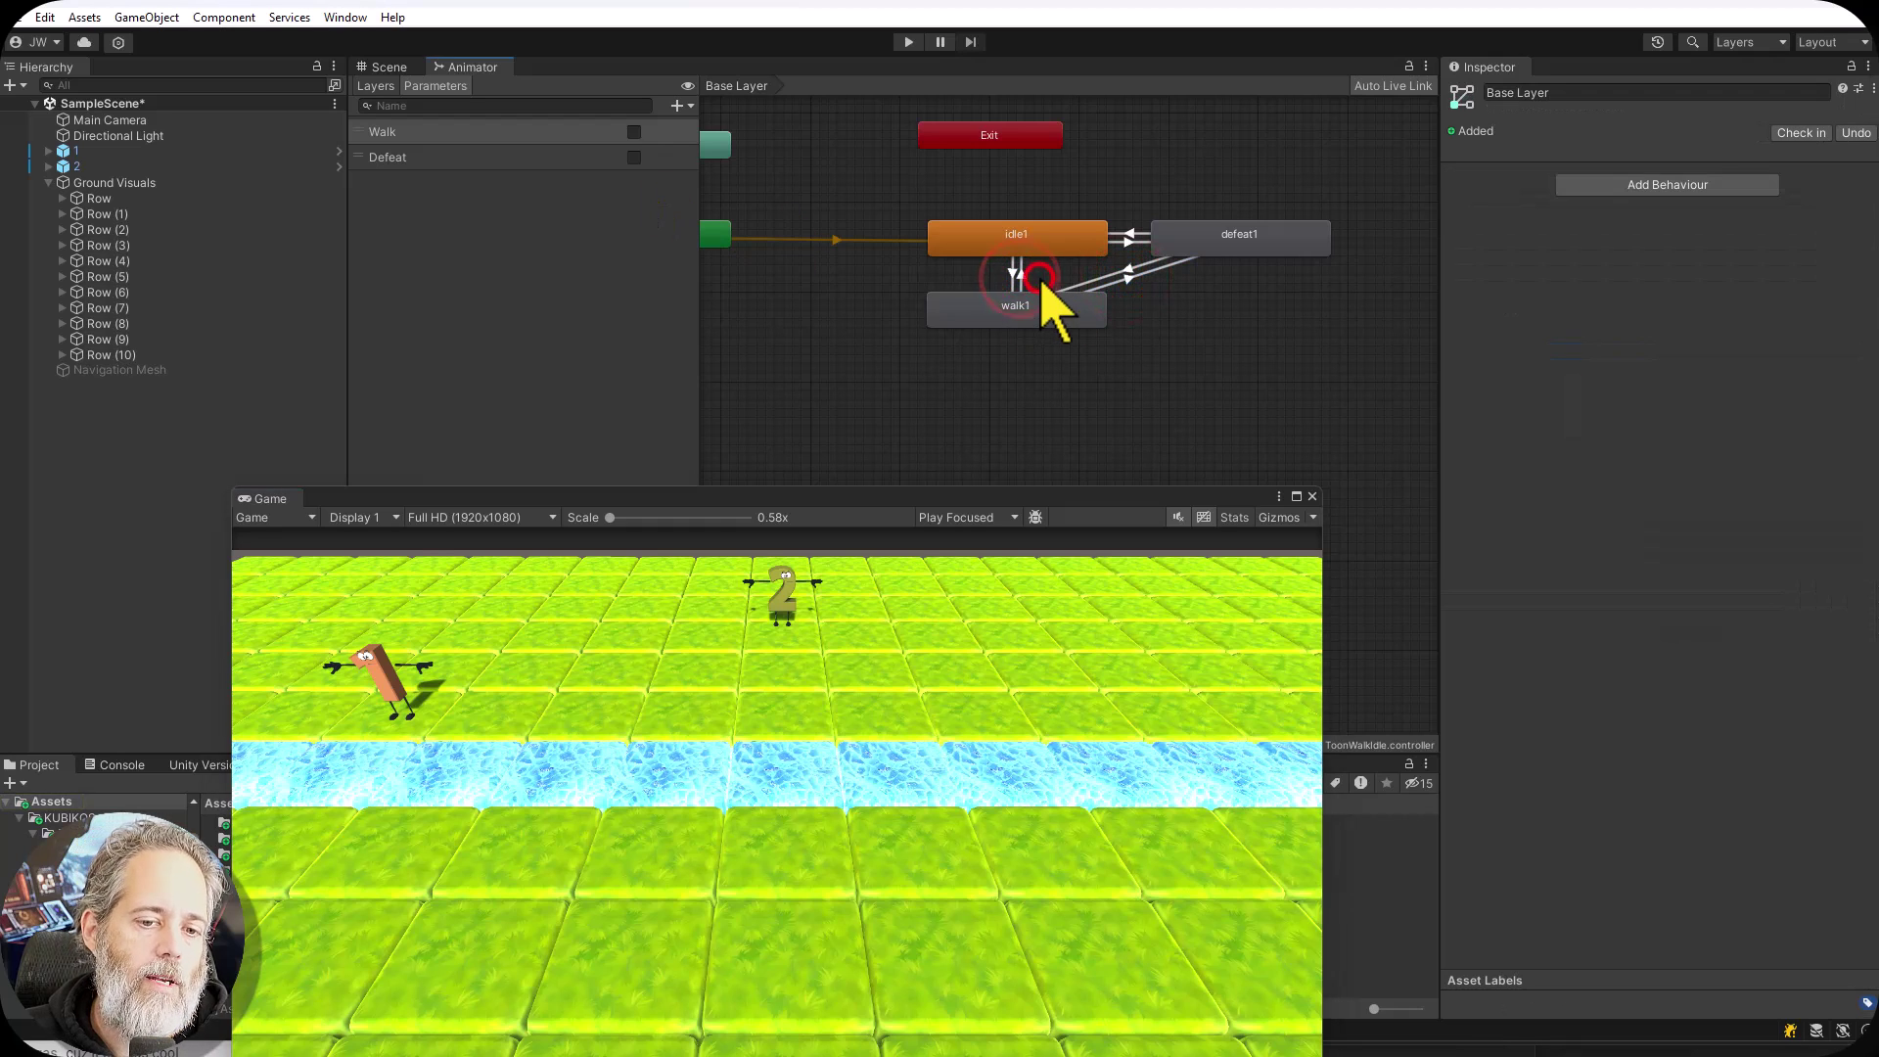
pyautogui.moveTo(891, 501); pyautogui.dragTo(988, 269)
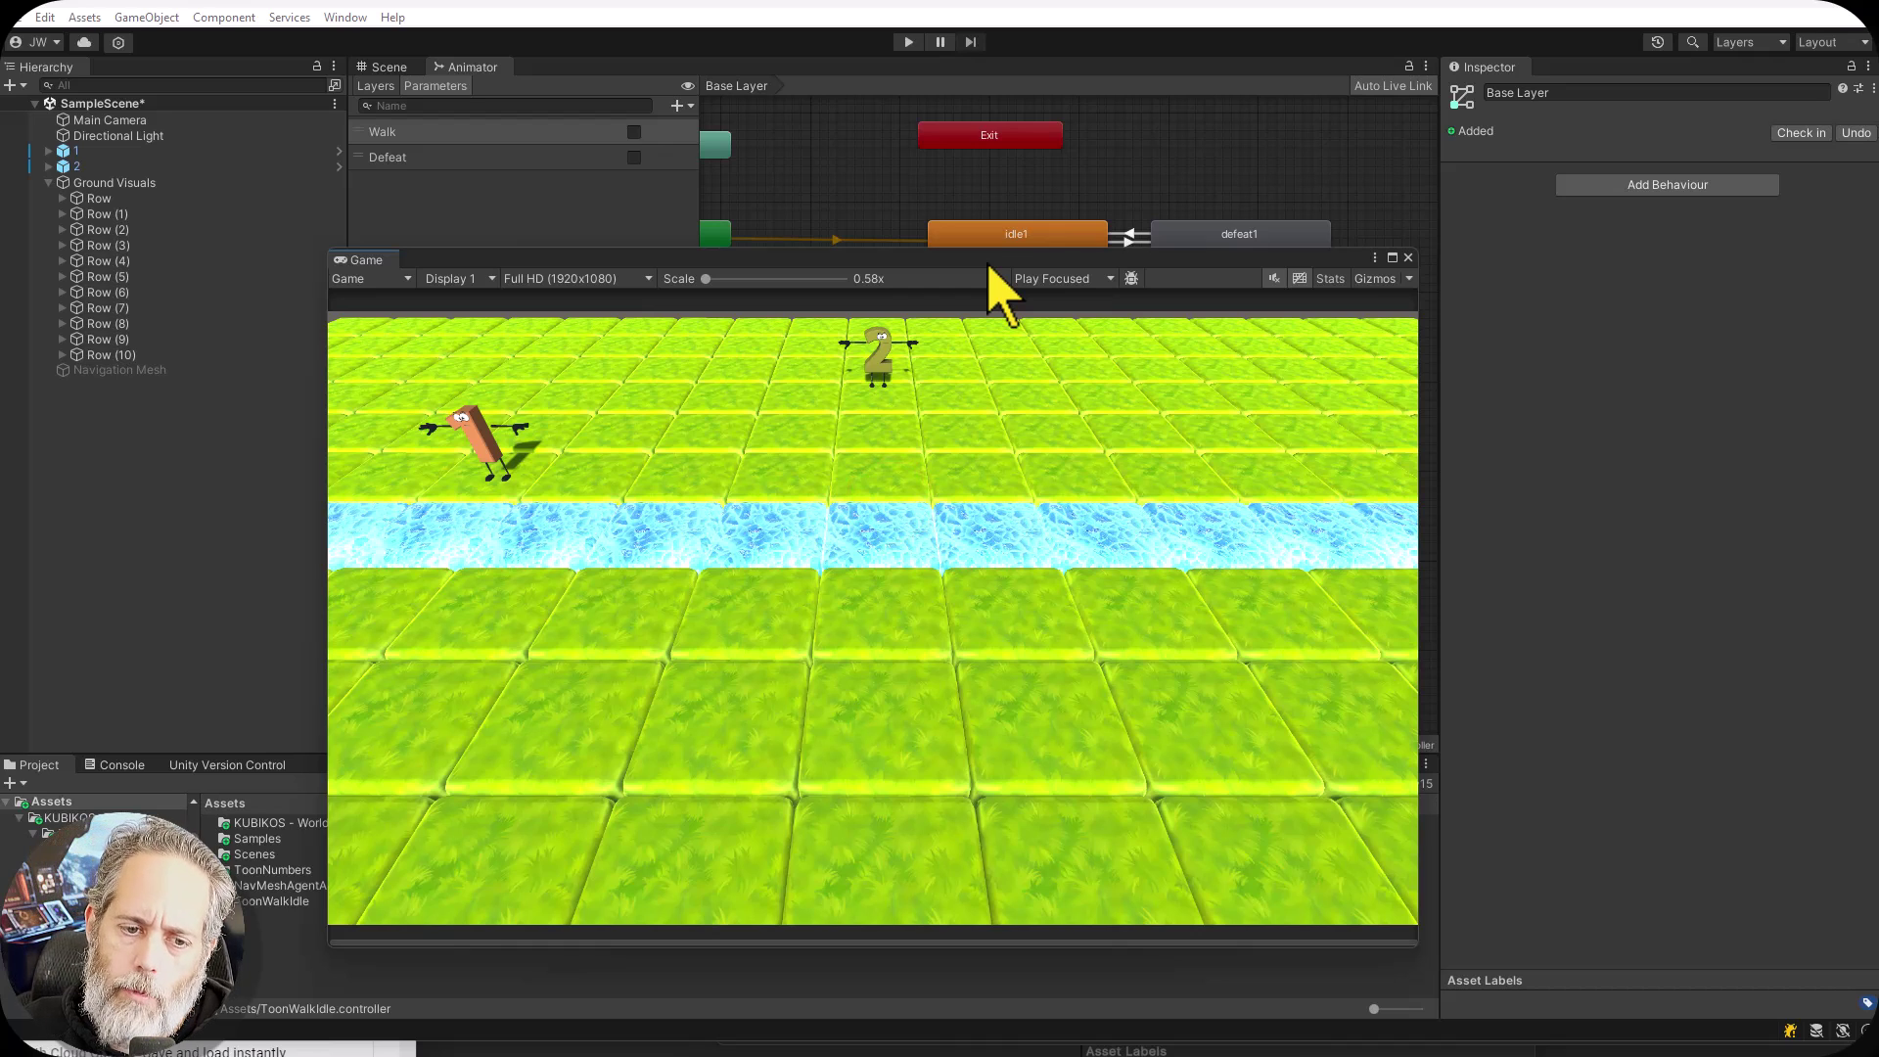